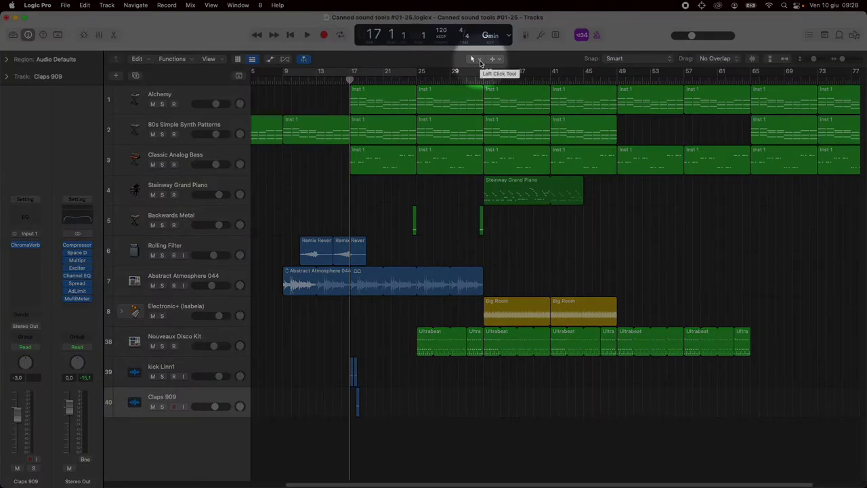
Examine the tools available for the left-click tool and the Command-click tool.
left_click(477, 59)
left_click(488, 72)
left_click(498, 61)
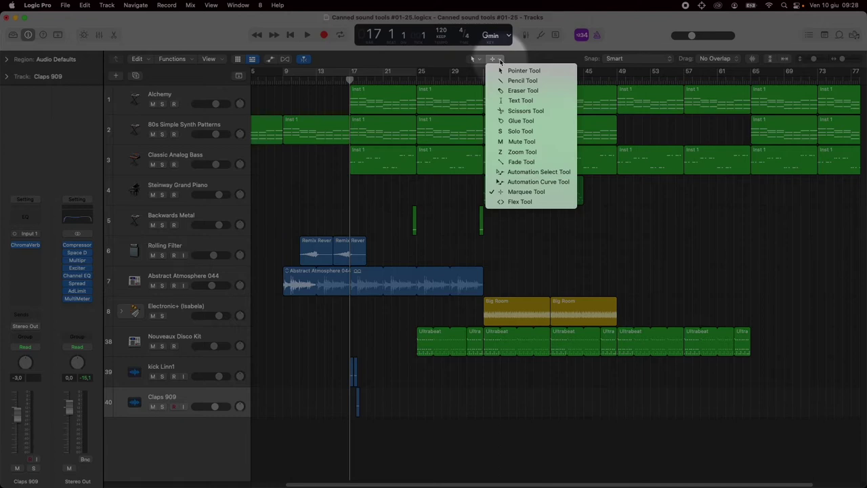
left_click(499, 60)
left_click(475, 59)
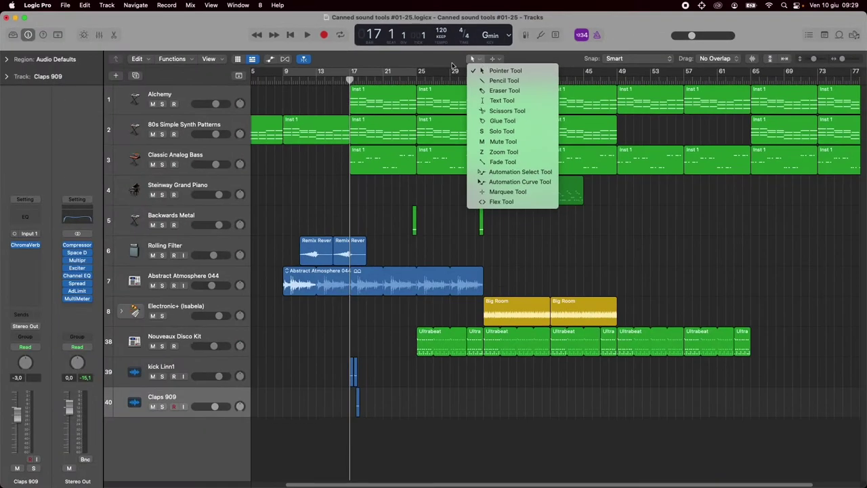
left_click(437, 66)
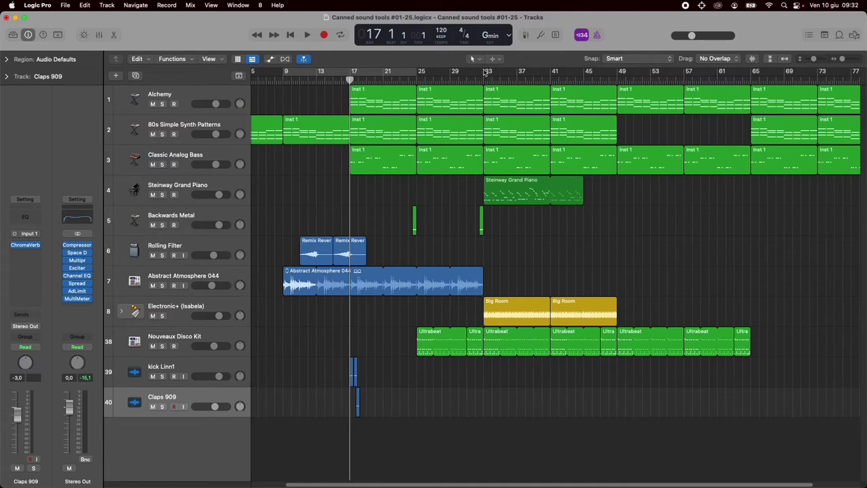
Switch the left-click tool to the Text Tool and return it to the Pointer Tool.
left_click(478, 60)
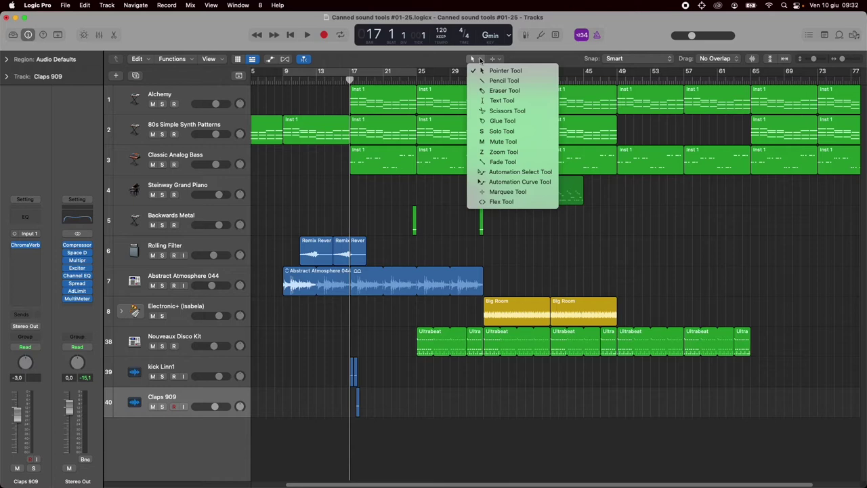
left_click(500, 99)
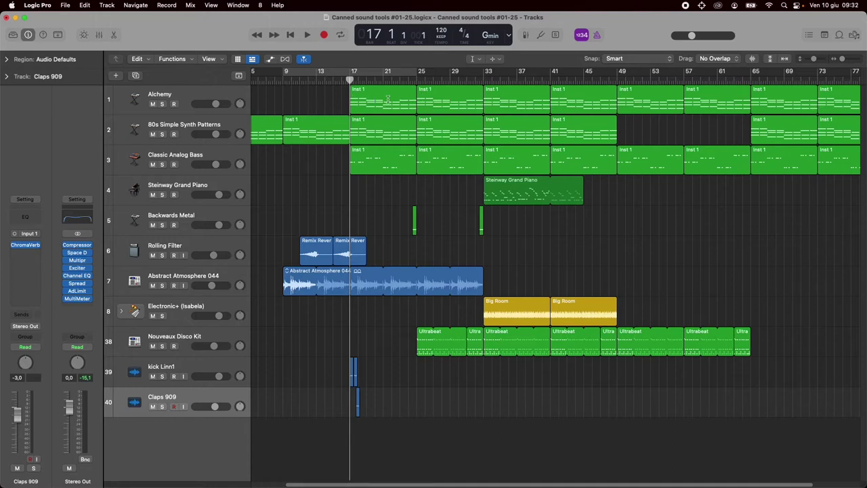
left_click(476, 59)
left_click(505, 71)
Pick the Scissors Tool from the tool menu over the tracks area, and switch back to the Pointer Tool.
key("backslash")
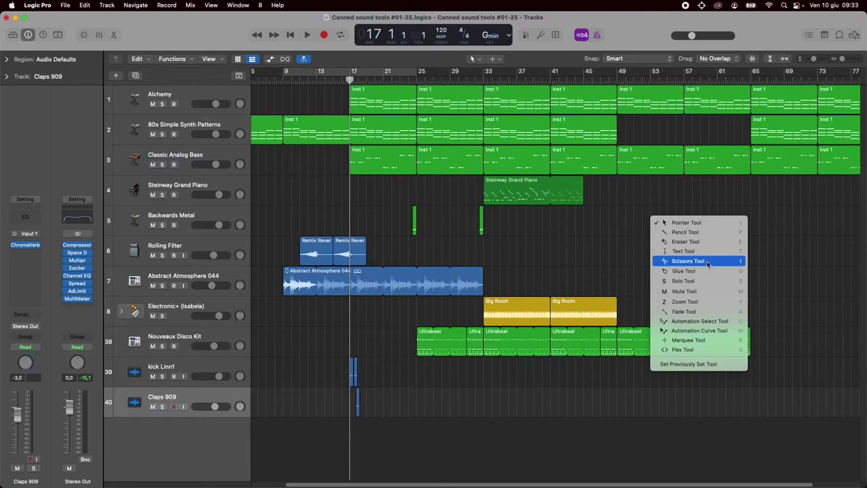
key("i")
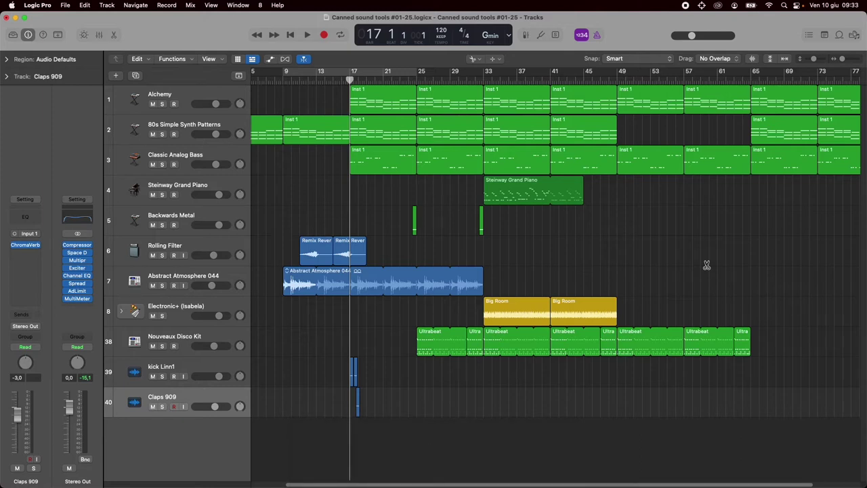
key("backslash")
key("backslash")
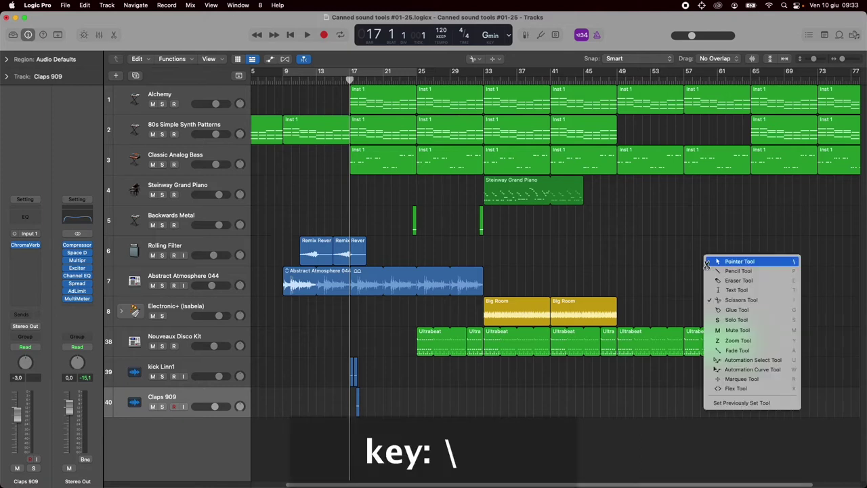
left_click(791, 263)
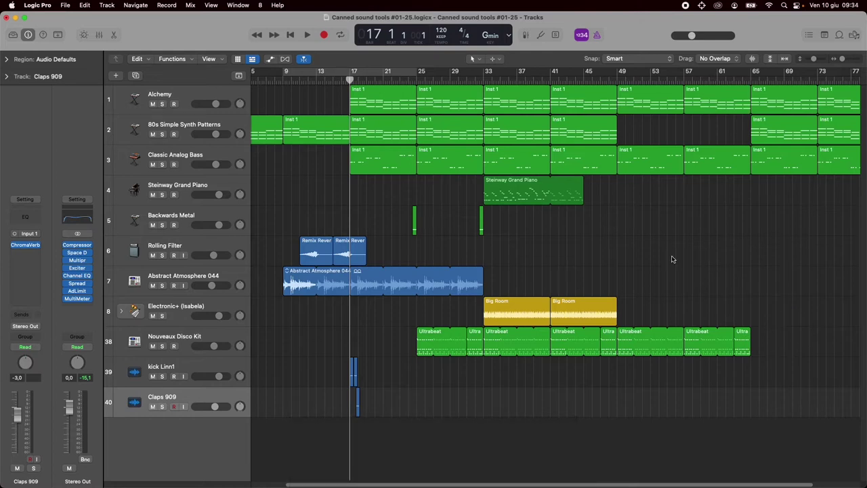
Assign the Pencil Tool as the Command-click tool from the tool menu over the tracks area.
key("backslash")
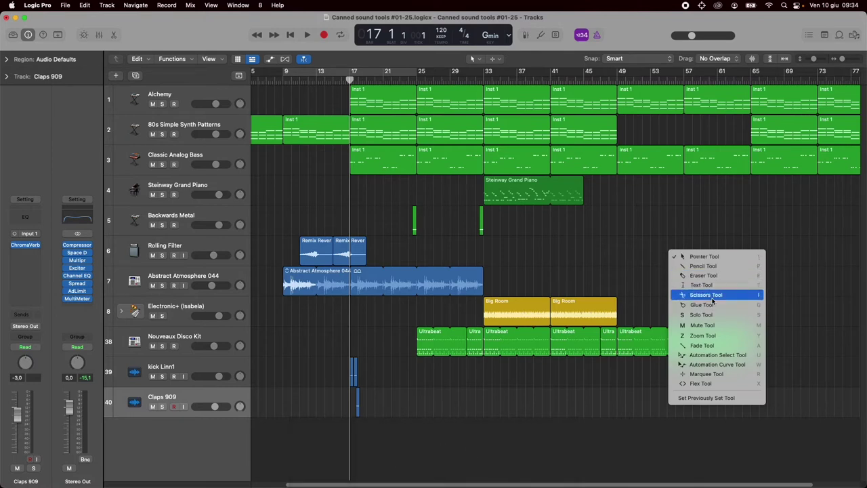
key("Escape")
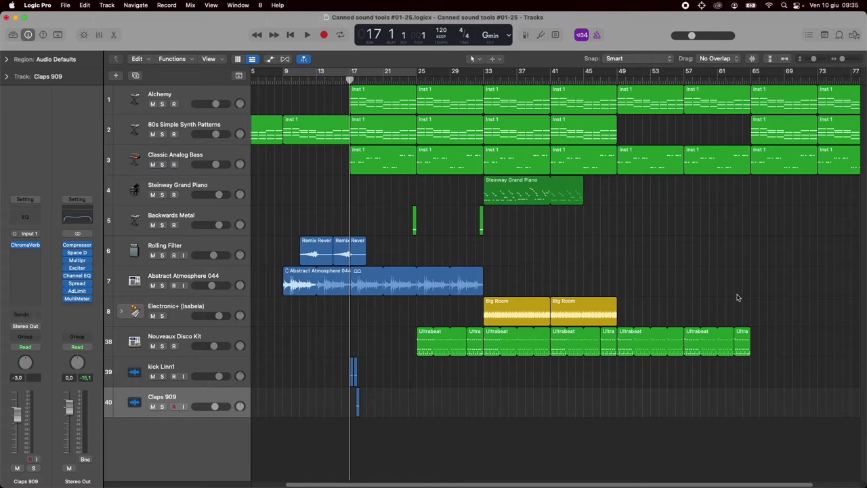
key("backslash")
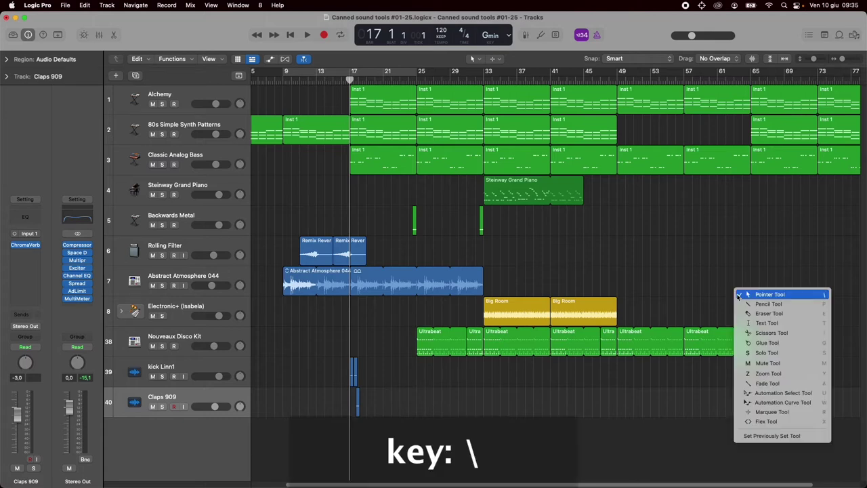
key("super")
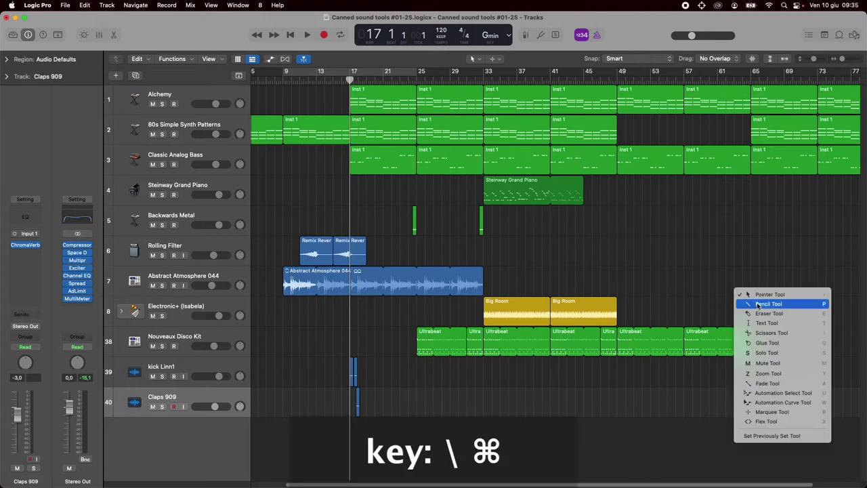
key("p")
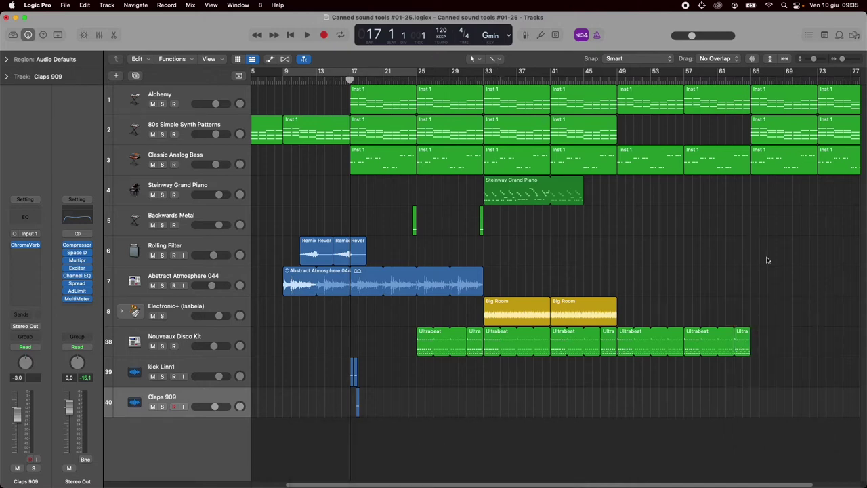
Restore the Marquee Tool as the Command-click tool.
key("backslash")
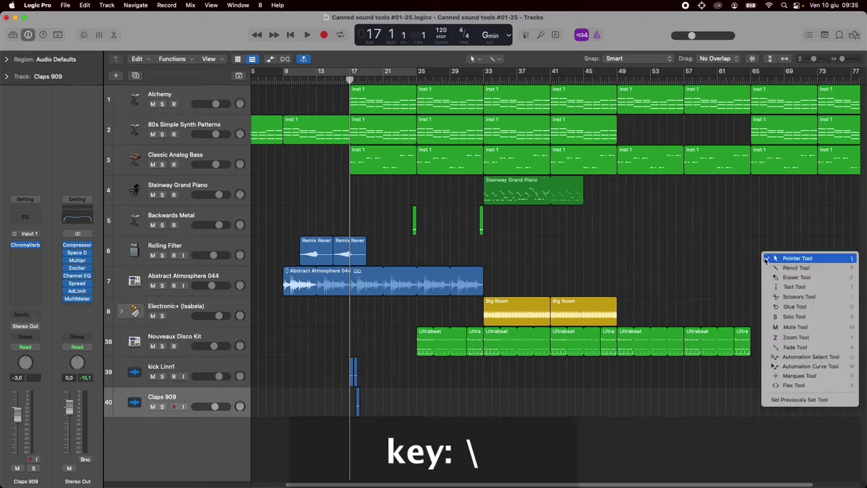
key("super")
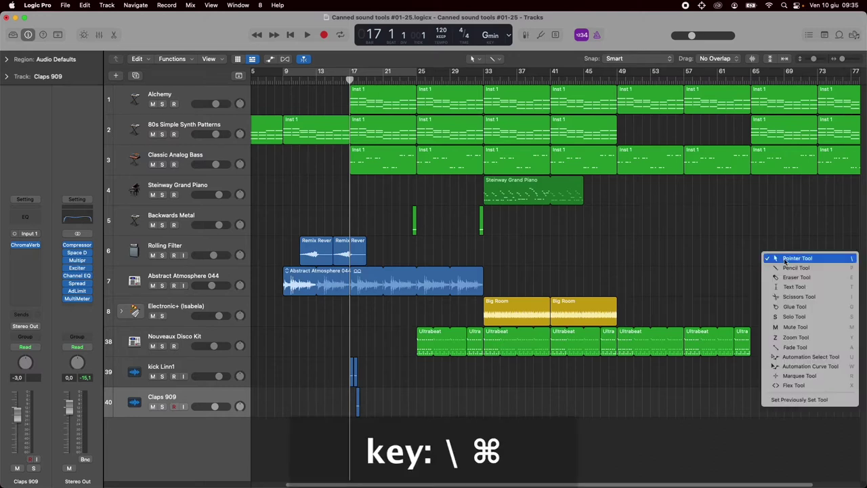
key("r")
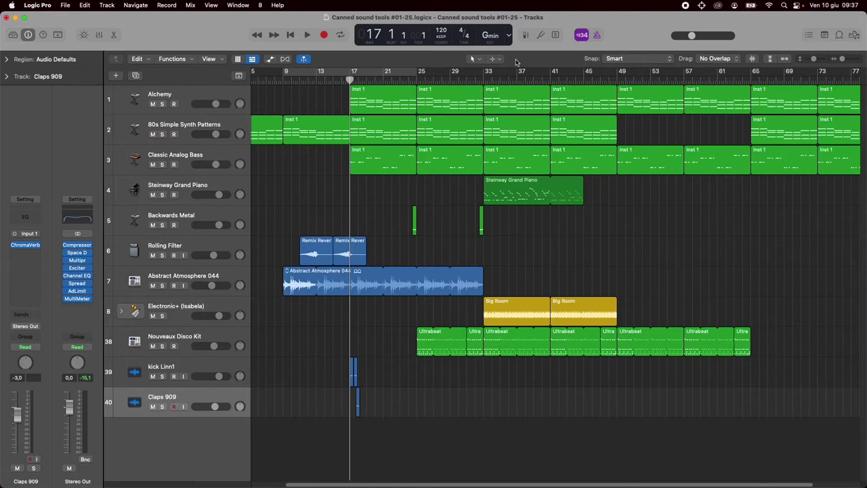
Open the General preferences and show the Editing settings.
left_click(43, 6)
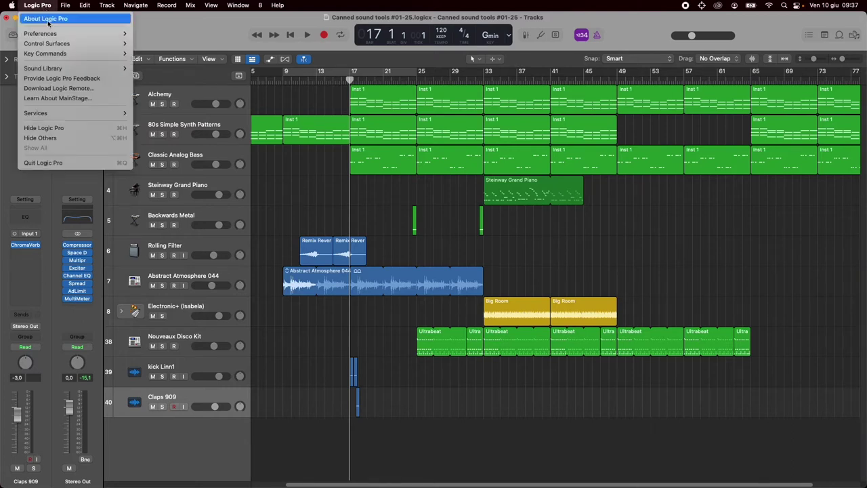
mouse_move(53, 35)
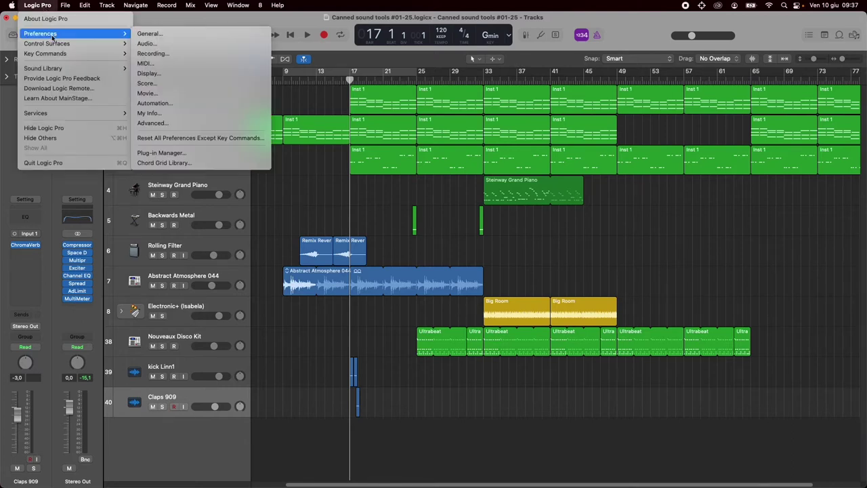
left_click(163, 34)
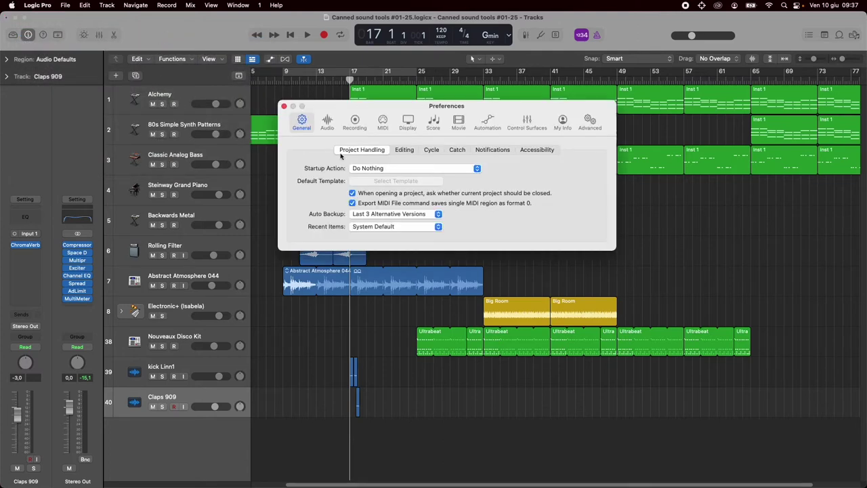
left_click(406, 150)
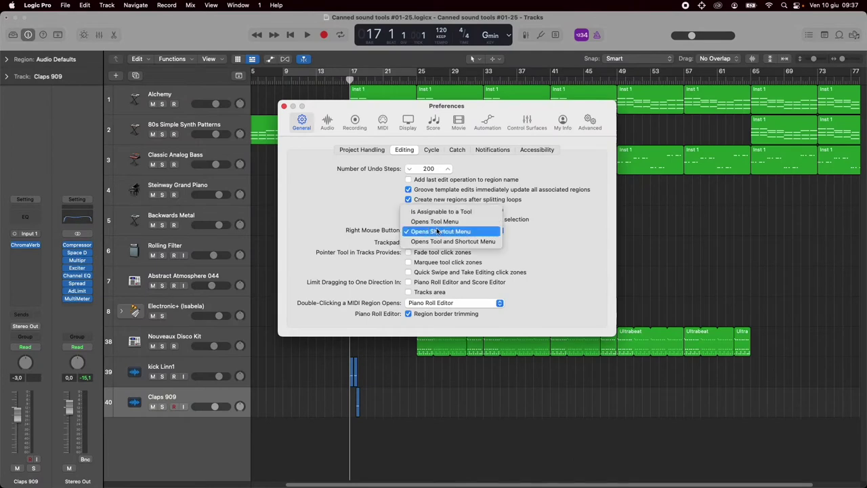
Keep Right Mouse Button on Opens Shortcut Menu, move the preferences window aside and test the setting in an empty part of the tracks area.
left_click(439, 231)
left_click(485, 233)
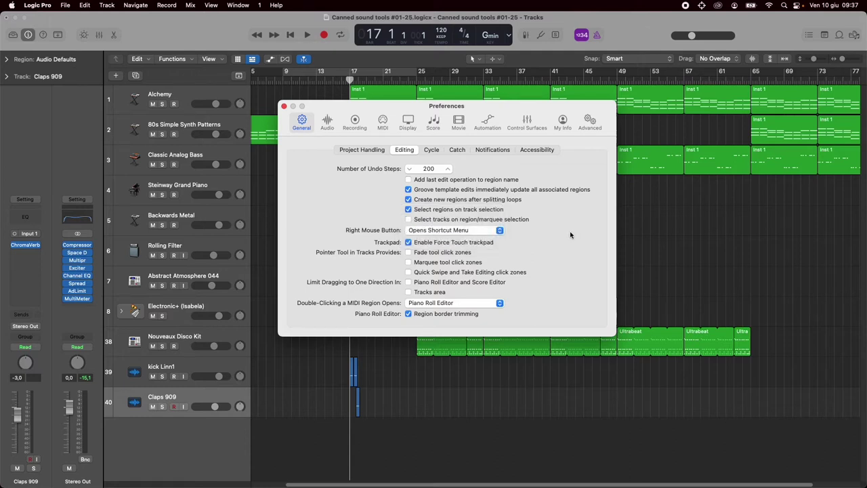
left_click_drag(550, 109, 483, 157)
right_click(672, 211)
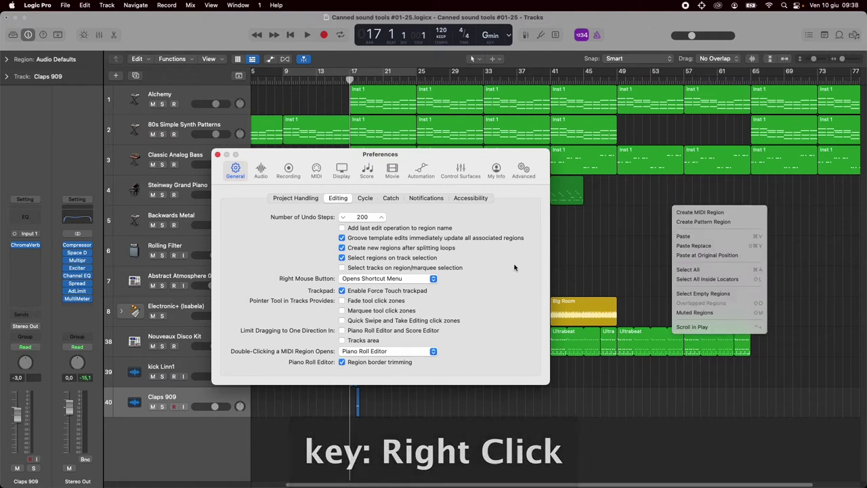
Set the Right Mouse Button preference to Is Assignable to a Tool.
left_click(416, 279)
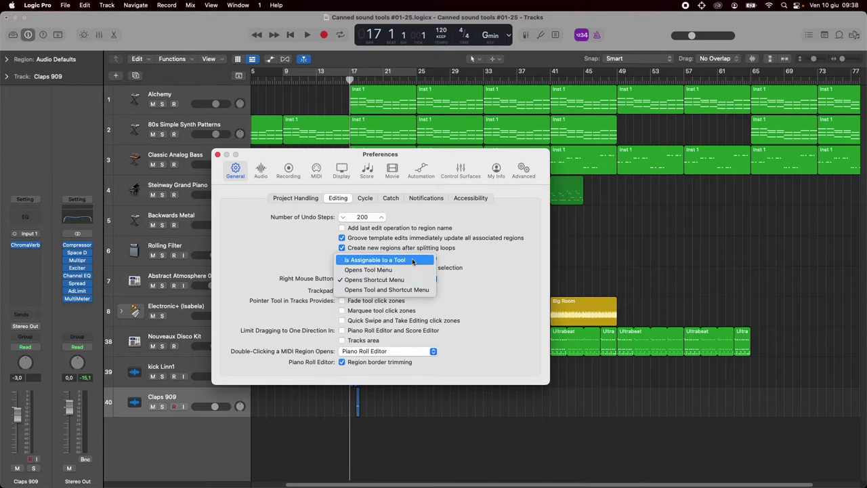
left_click(412, 260)
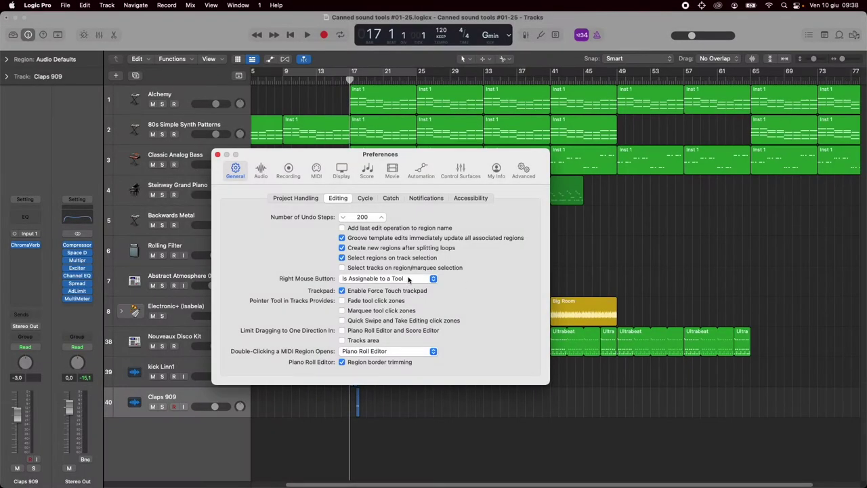
Set the Right Mouse Button preference to Opens Tool Menu and test it in an empty part of the tracks area.
left_click(408, 279)
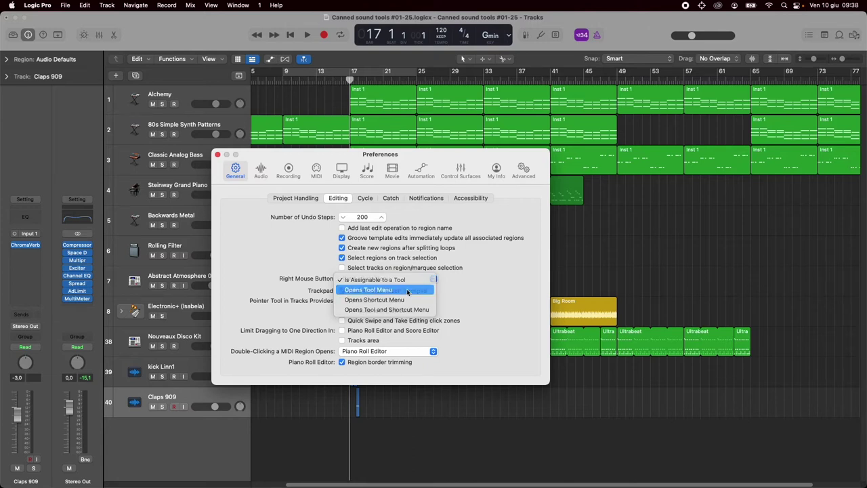
left_click(409, 290)
right_click(725, 248)
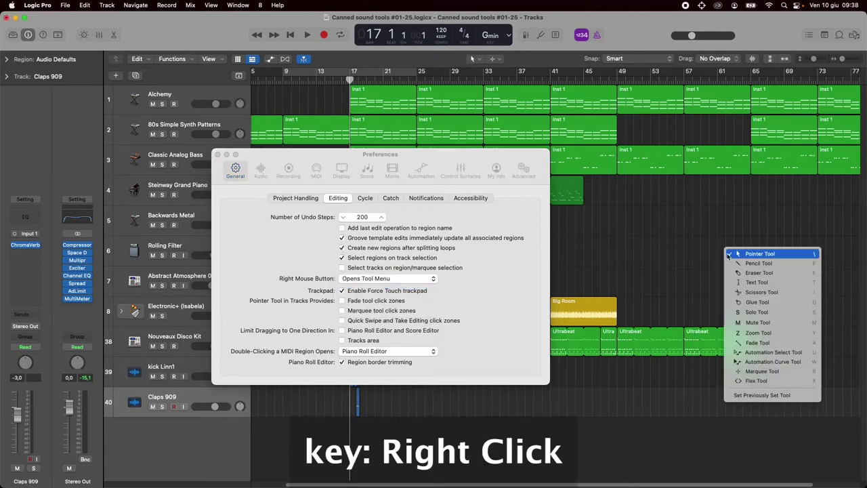
left_click(655, 240)
right_click(654, 237)
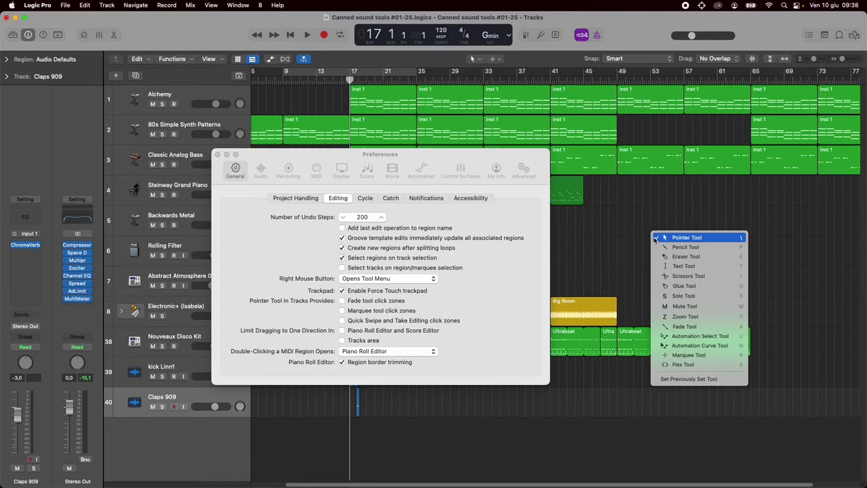
left_click(528, 275)
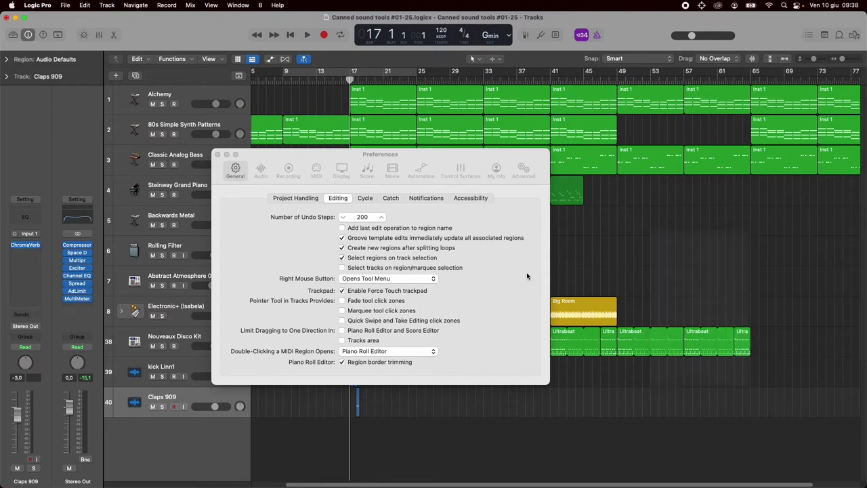
Set the Right Mouse Button preference to Opens Tool and Shortcut Menu and test it in the empty tracks area.
left_click(429, 280)
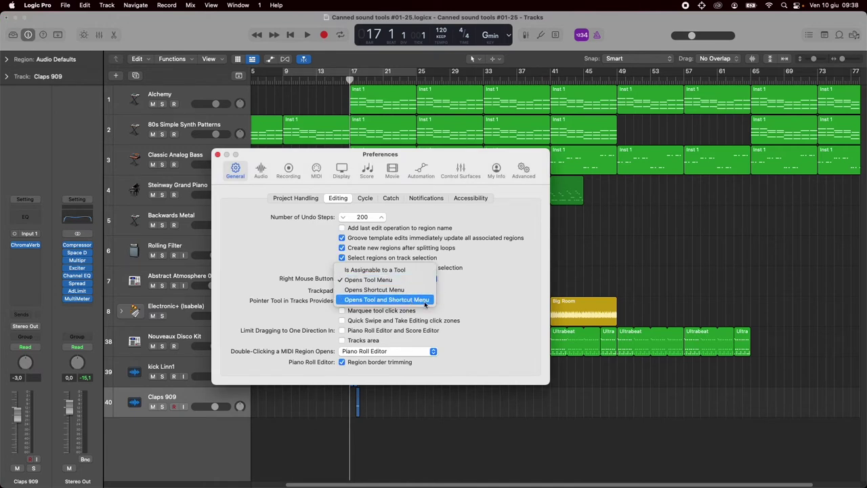
left_click(426, 300)
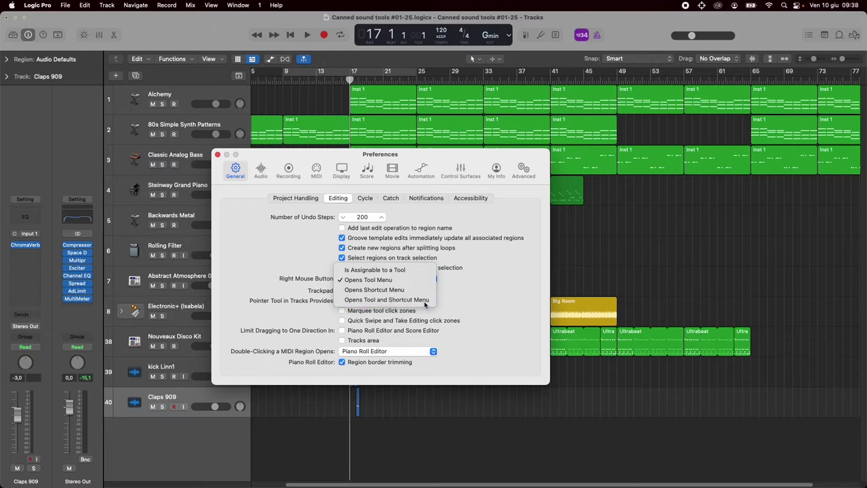
right_click(634, 256)
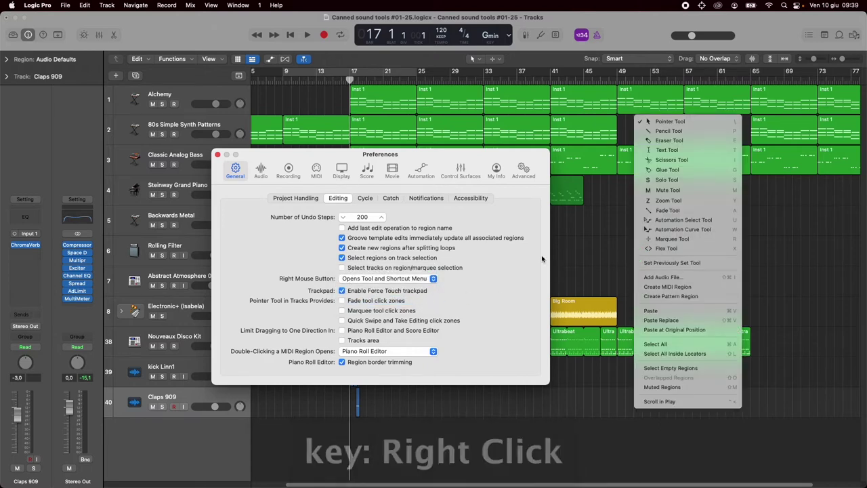
left_click(474, 280)
Set the Right Mouse Button preference to Opens Shortcut Menu and enable Fade tool click zones for the Pointer Tool.
left_click(424, 282)
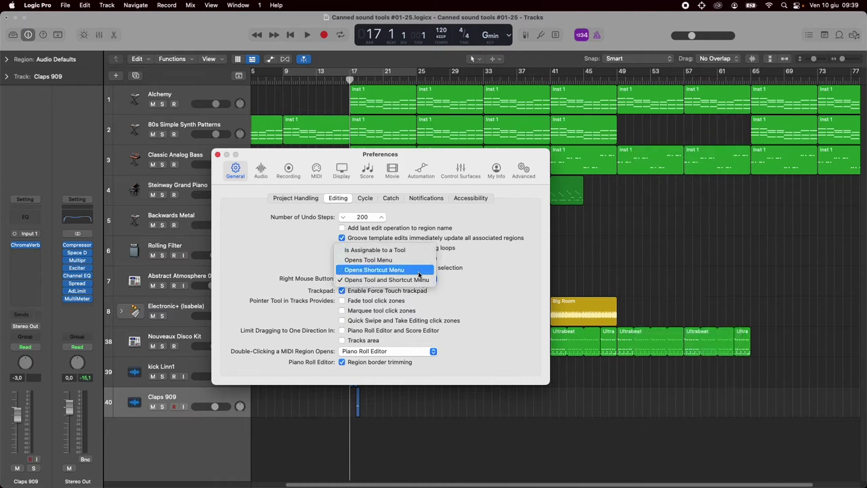
left_click(419, 273)
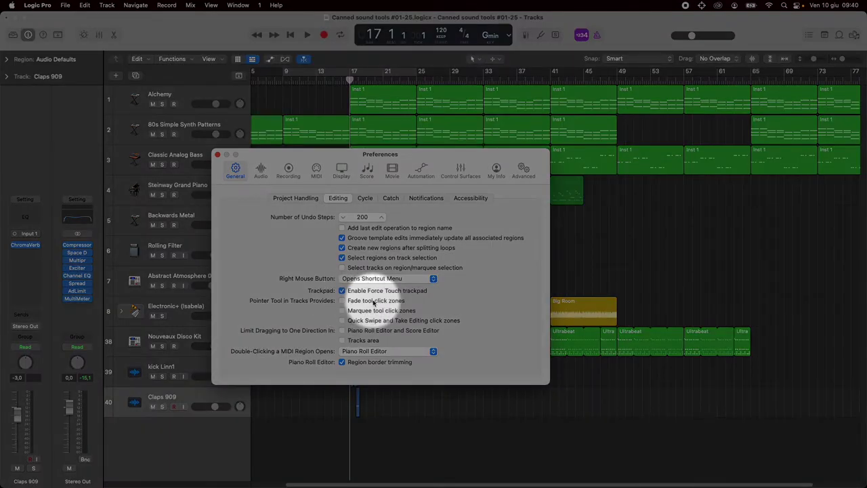
left_click(342, 301)
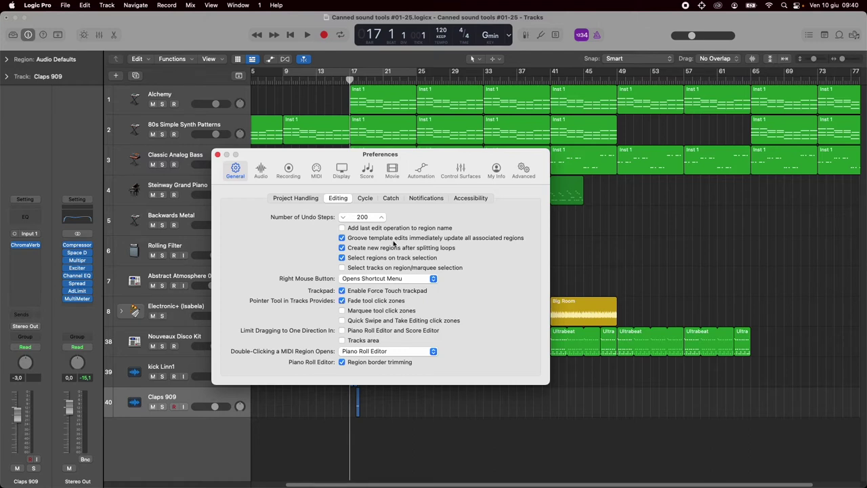
Move the Preferences window clear of the regions and add a fade-out and a fade-in to the second Remix Reverse region on the Rolling Filter track.
left_click_drag(456, 155, 733, 178)
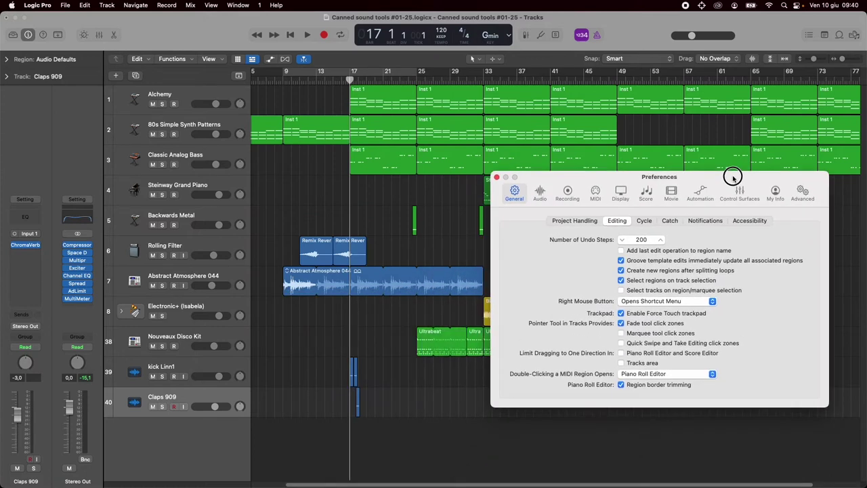
left_click(481, 265)
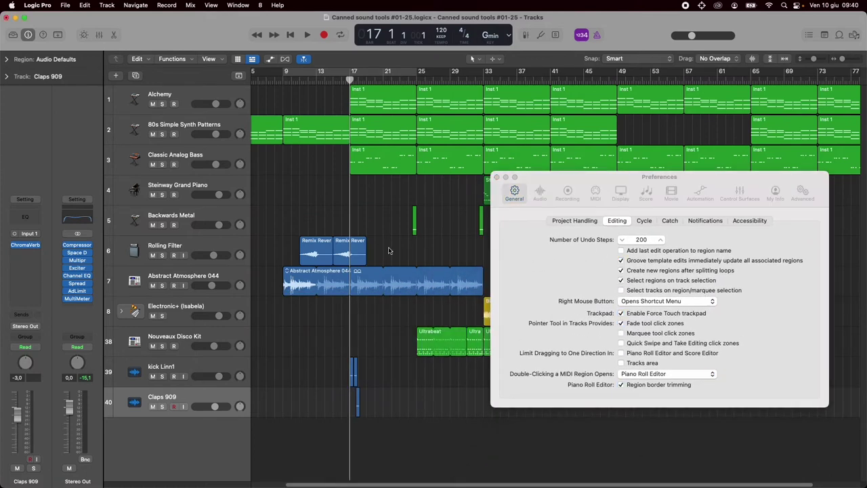
left_click(365, 242)
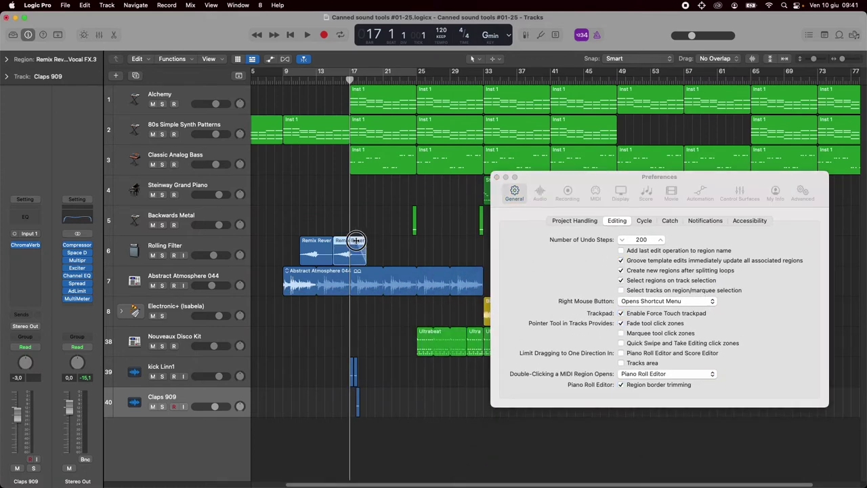
left_click_drag(355, 241, 354, 240)
left_click_drag(334, 241, 346, 242)
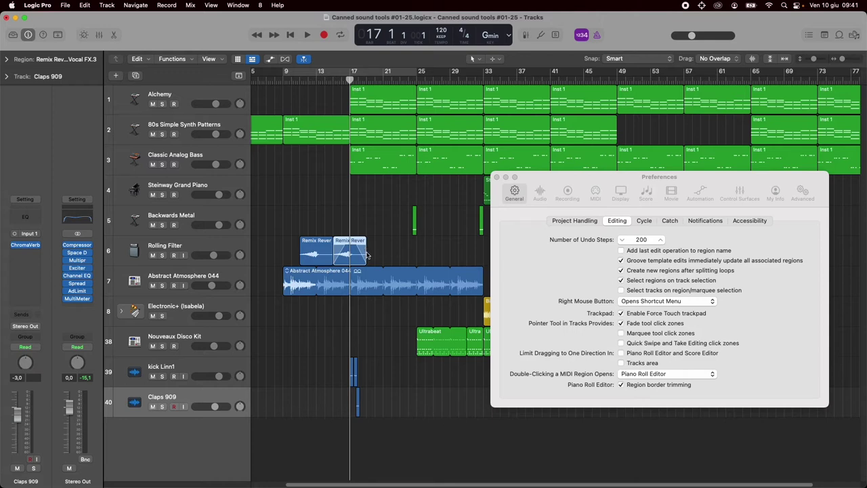
mouse_move(370, 252)
left_mouse_down()
mouse_move(459, 255)
mouse_move(371, 255)
left_mouse_up()
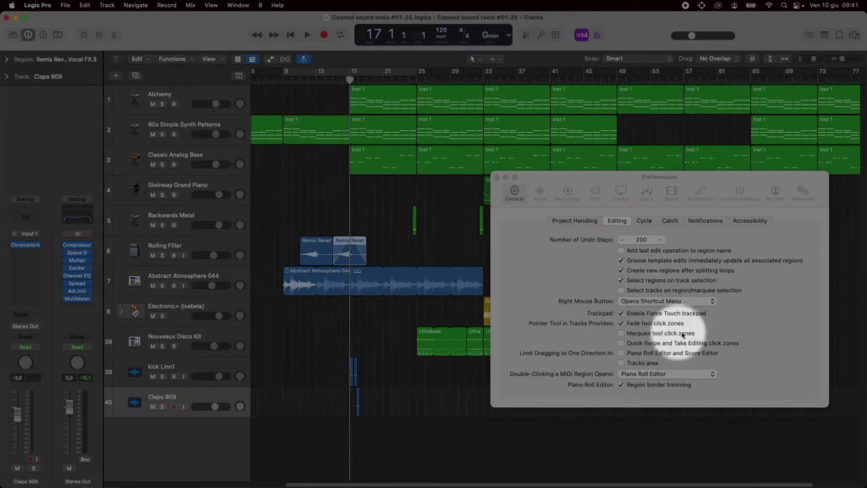
Enable Marquee tool click zones and test the edges of the first Classic Analog Bass region and the second Remix Reverse region.
left_click(621, 333)
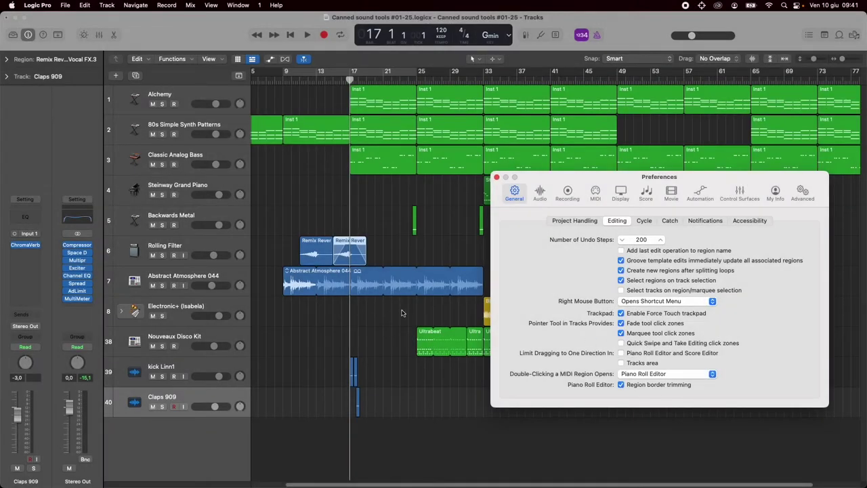
left_click(405, 313)
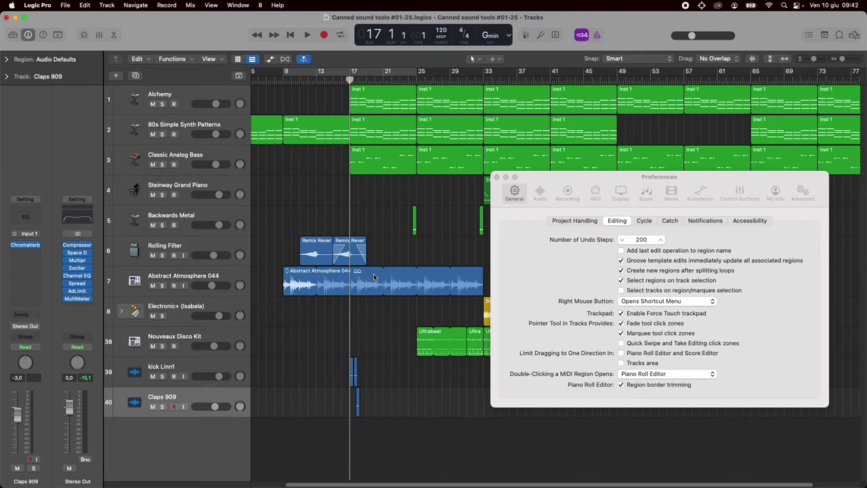
left_click(351, 170)
mouse_move(350, 171)
left_mouse_down()
mouse_move(286, 170)
mouse_move(393, 176)
mouse_move(350, 172)
left_mouse_up()
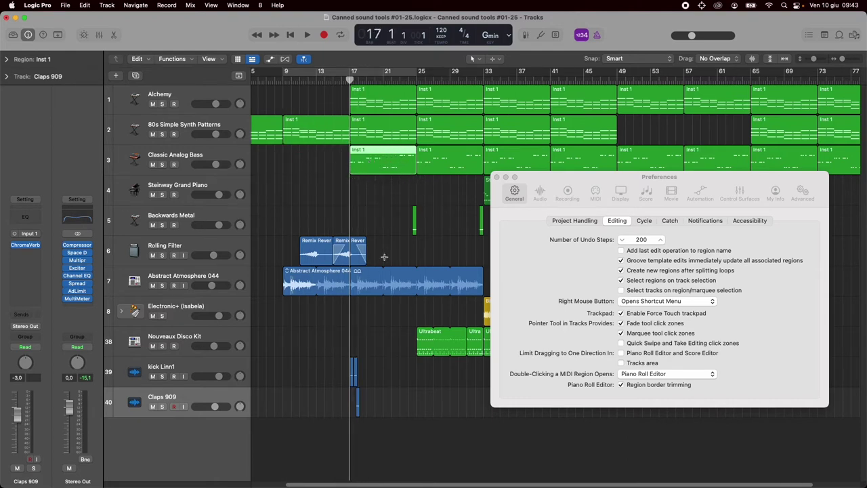
left_click_drag(365, 262, 390, 261)
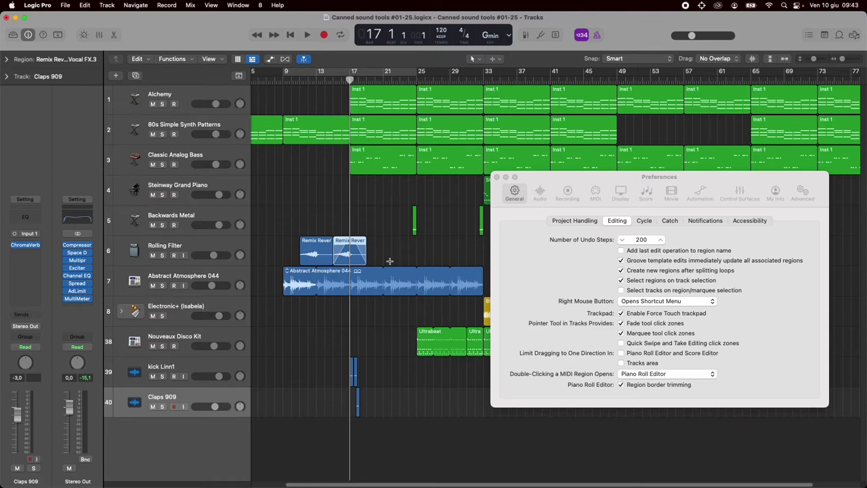
Disable the Fade tool and Marquee tool click zones for the Pointer Tool and close Preferences.
left_click(552, 277)
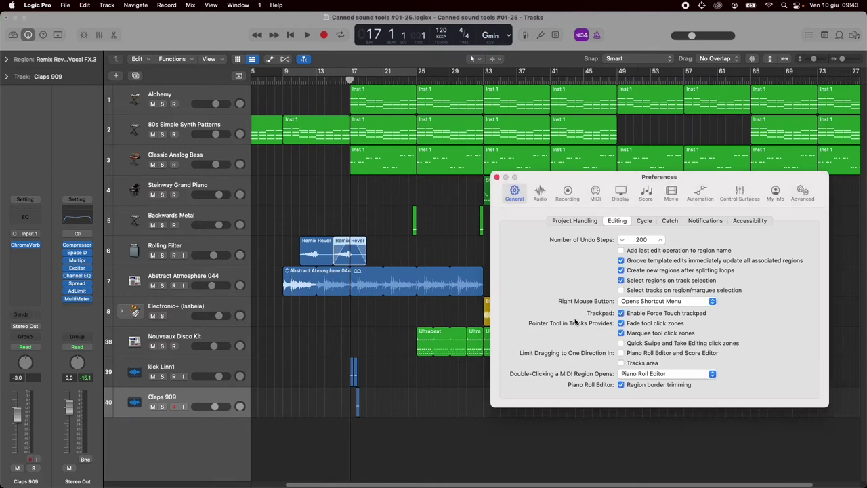
left_click(621, 323)
left_click(621, 334)
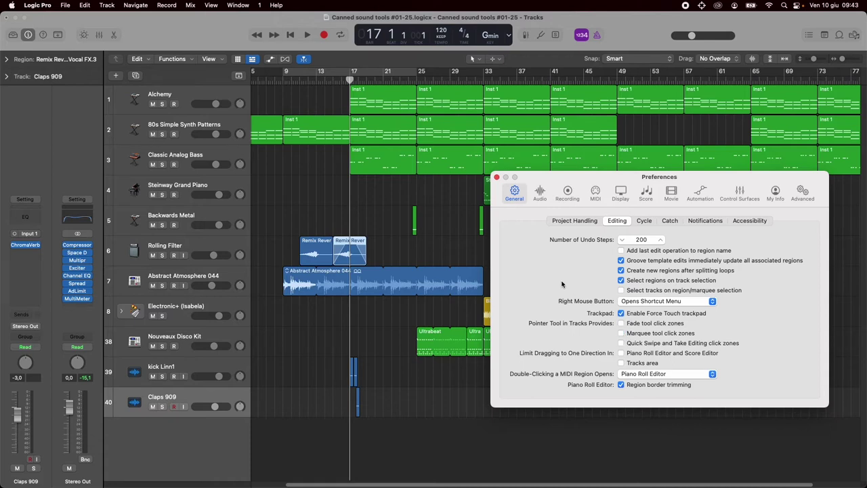
left_click(496, 178)
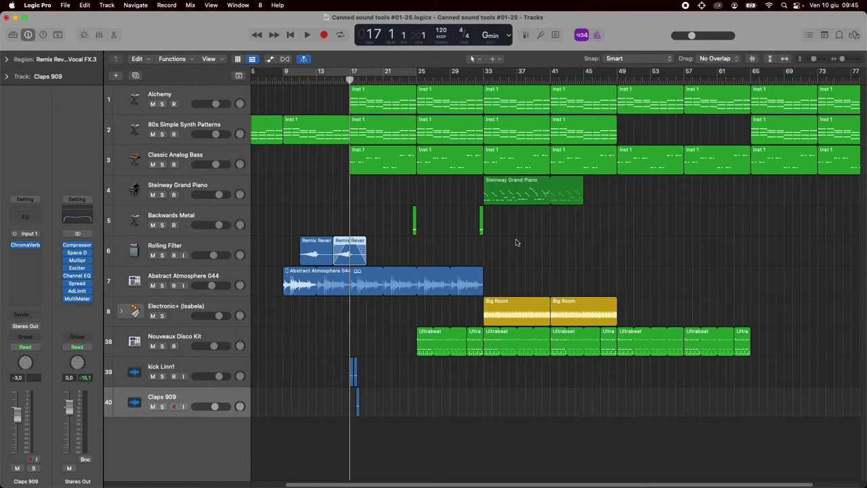
Select both Big Room regions plus the two Ultrabeat regions beneath them at bars 33 and 41, and clear the selection.
left_click(586, 303)
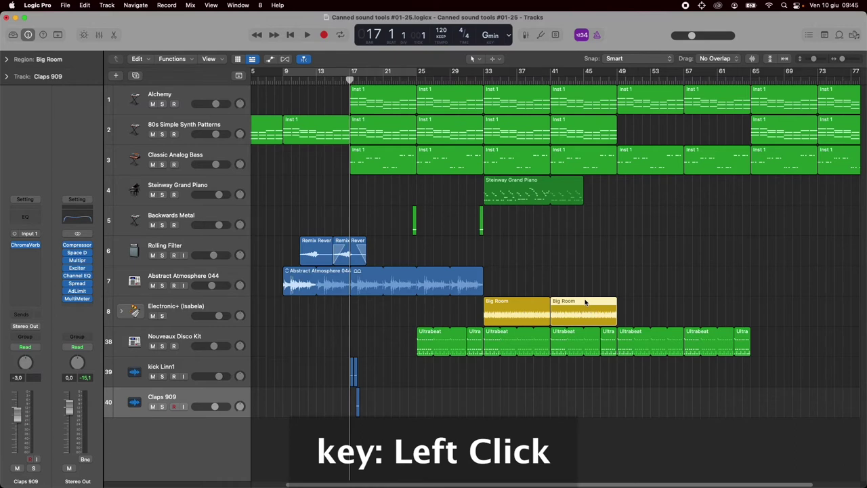
left_click(520, 300, "shift")
left_click(495, 347, "shift")
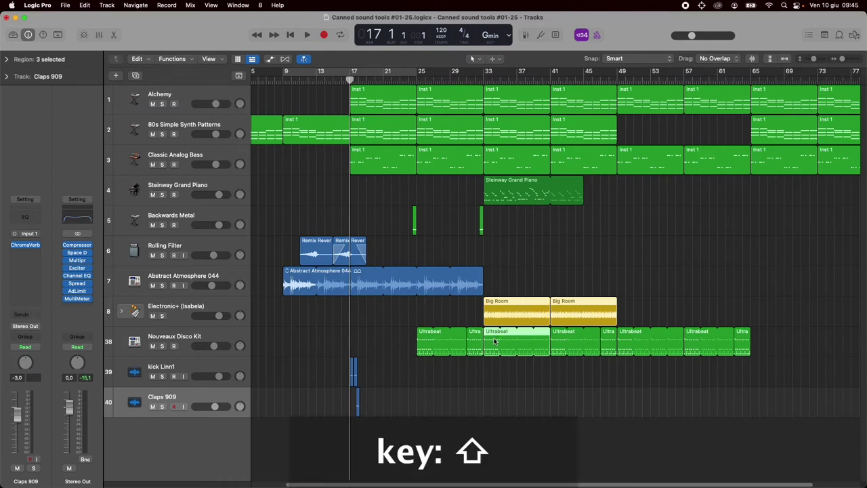
left_click(561, 337, "shift")
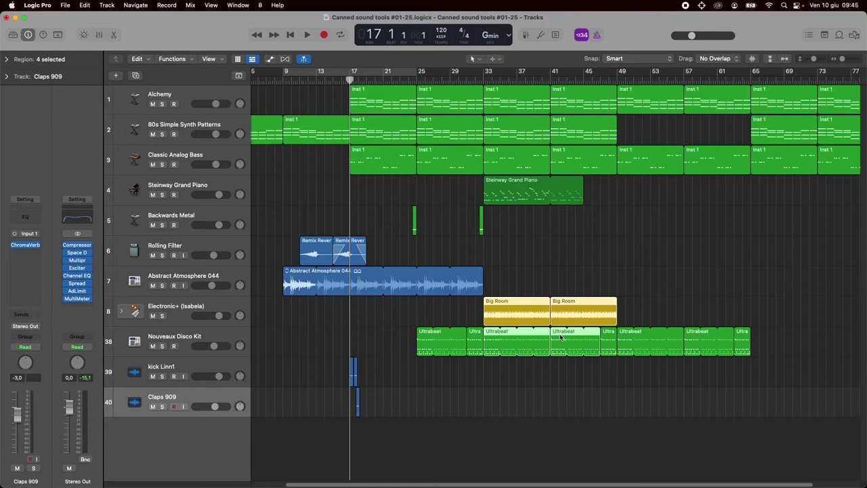
left_click(631, 284)
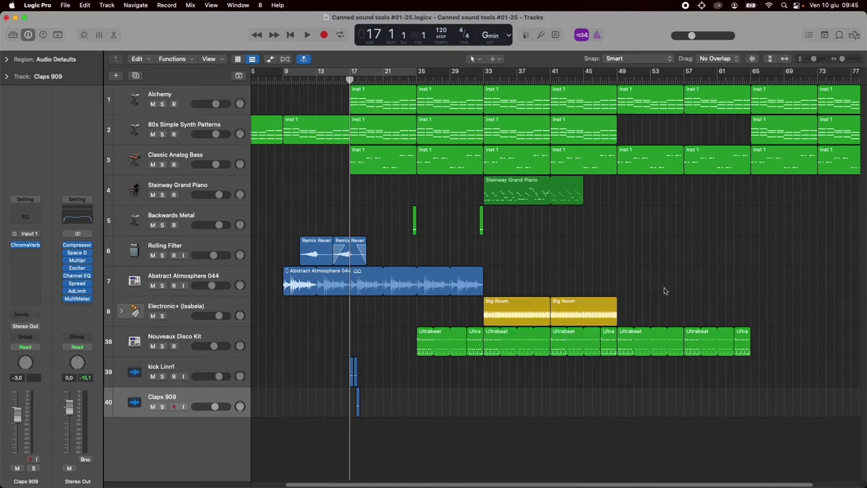
Copy the second Big Room region to bars 49 and 57, and undo both copies.
left_click_drag(657, 280, 786, 296)
mouse_move(581, 299)
left_mouse_down()
mouse_move(765, 301)
mouse_move(583, 305)
left_mouse_up()
left_click_drag(583, 305, 650, 305)
key("alt")
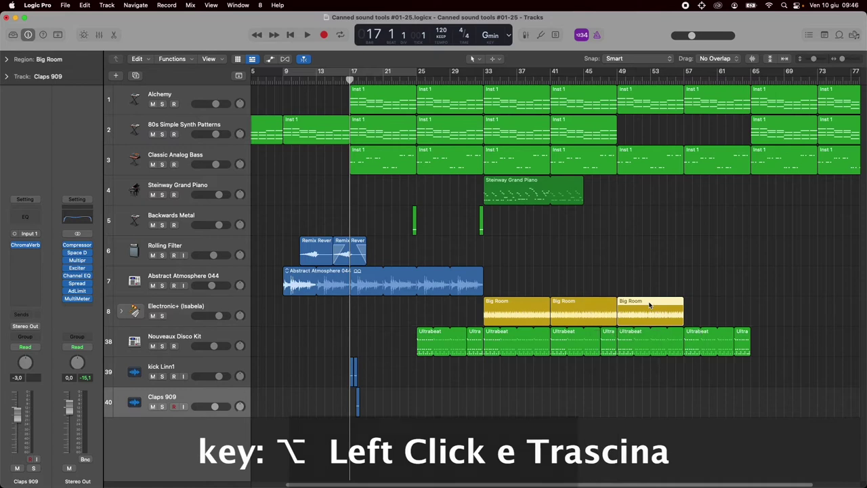
left_click_drag(582, 305, 718, 305)
key("alt")
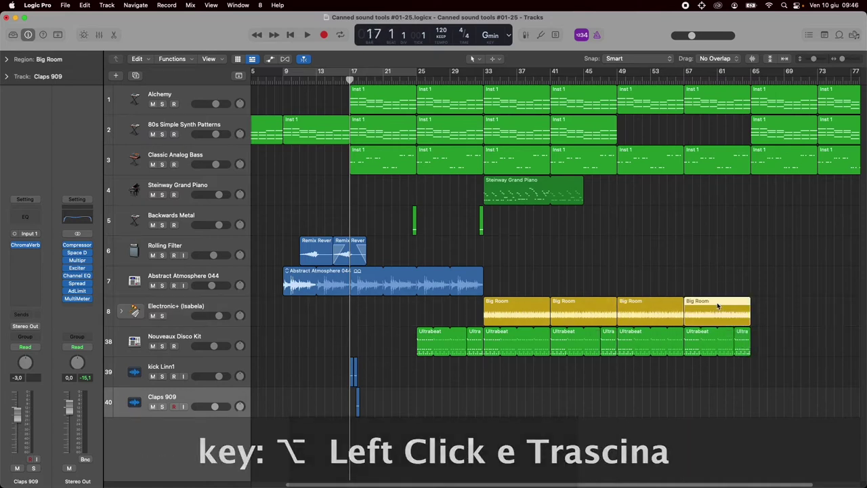
key("super+z")
key("super+z")
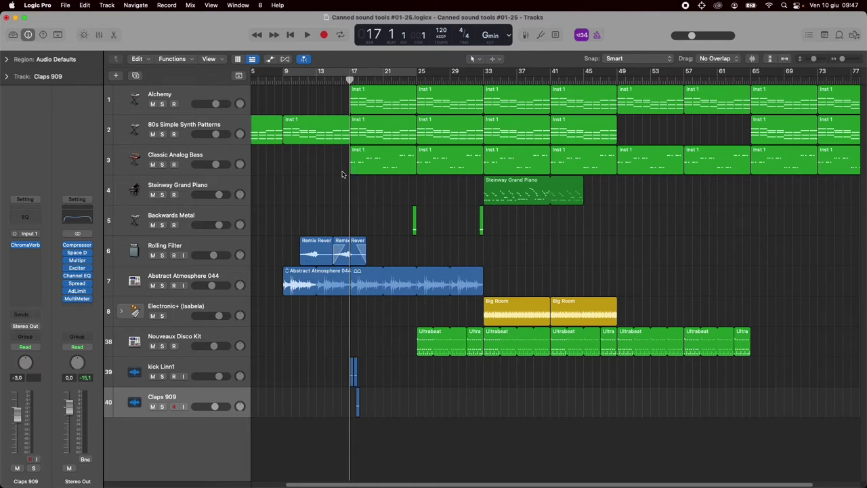
Try the lower corner resize handles of the first Classic Analog Bass region and the upper end handle of the second Remix Reverse region.
mouse_move(352, 172)
left_mouse_down()
mouse_move(277, 170)
mouse_move(393, 170)
mouse_move(353, 173)
left_mouse_up()
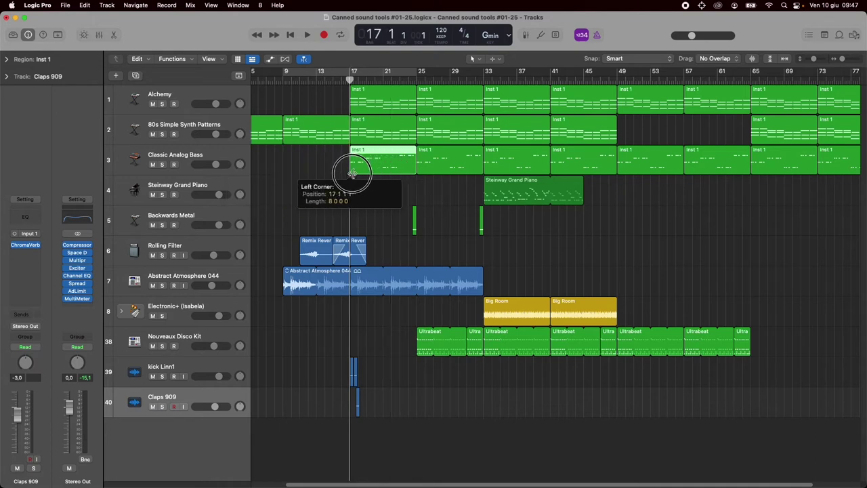
mouse_move(411, 171)
left_mouse_down()
mouse_move(373, 171)
mouse_move(411, 173)
left_mouse_up()
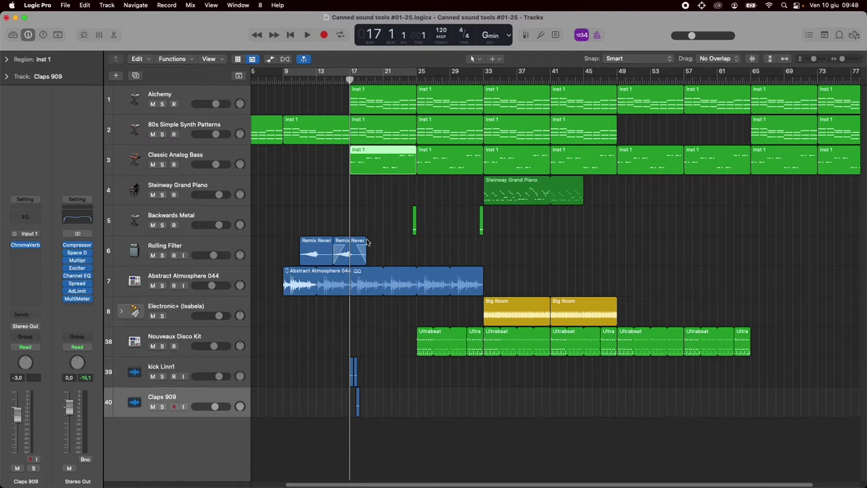
mouse_move(368, 240)
left_mouse_down()
mouse_move(672, 239)
mouse_move(360, 237)
mouse_move(366, 241)
left_mouse_up()
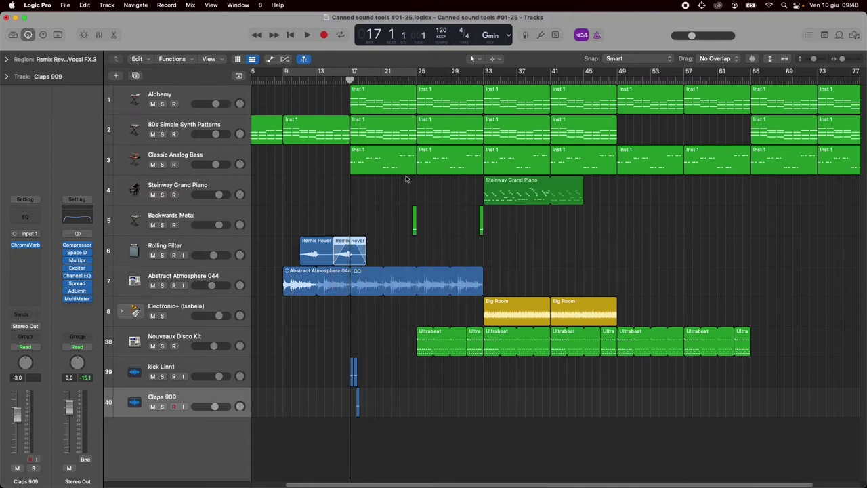
Assign the Pencil Tool as the left-click tool and look at the Functions commands and the shortcut menu for empty space on the Alchemy track.
left_click(480, 59)
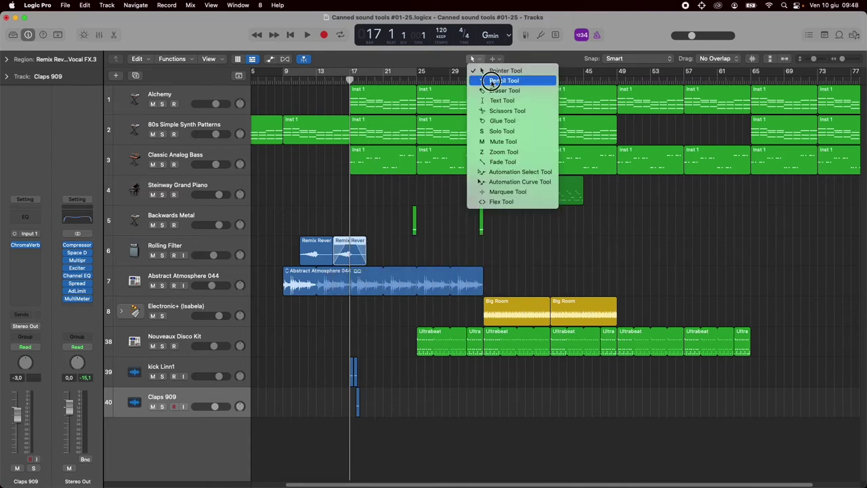
left_click(501, 80)
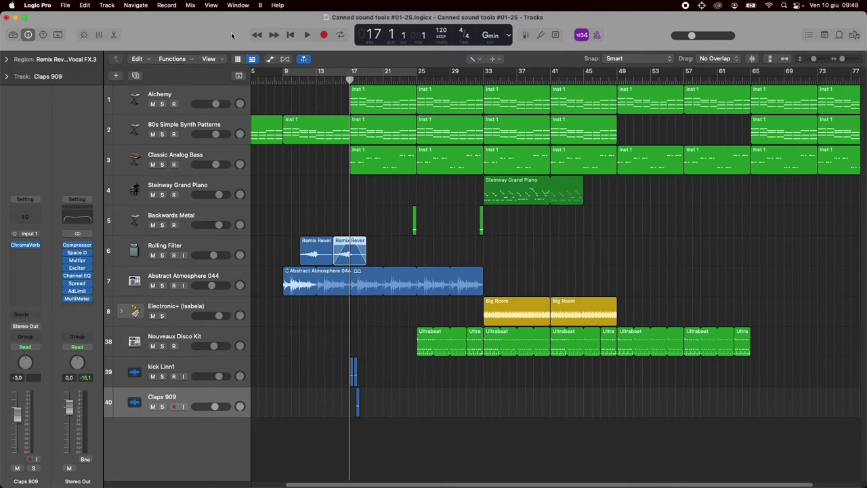
left_click(193, 61)
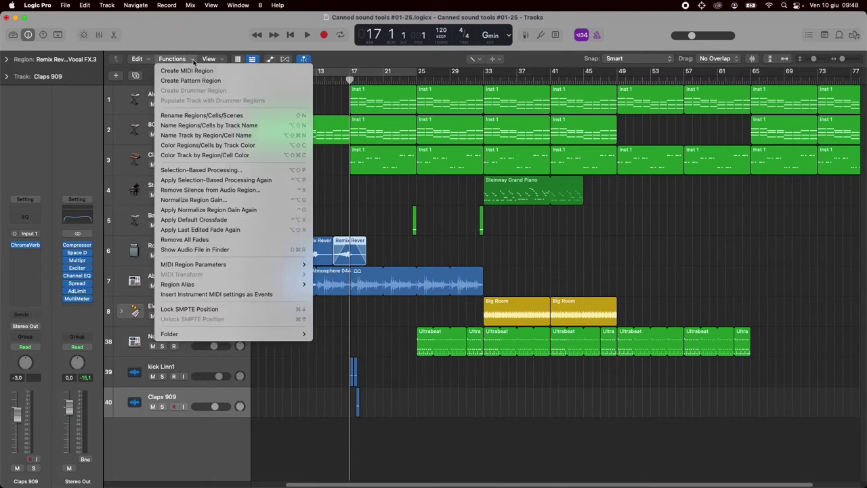
left_click(194, 61)
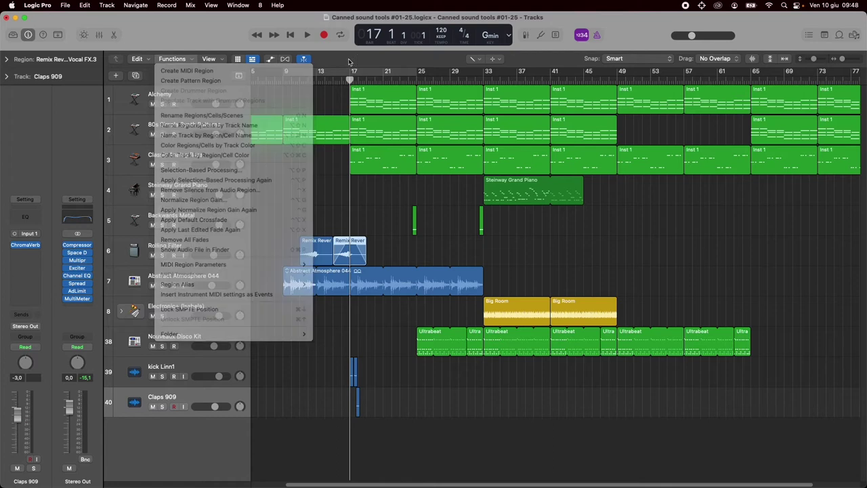
right_click(320, 99)
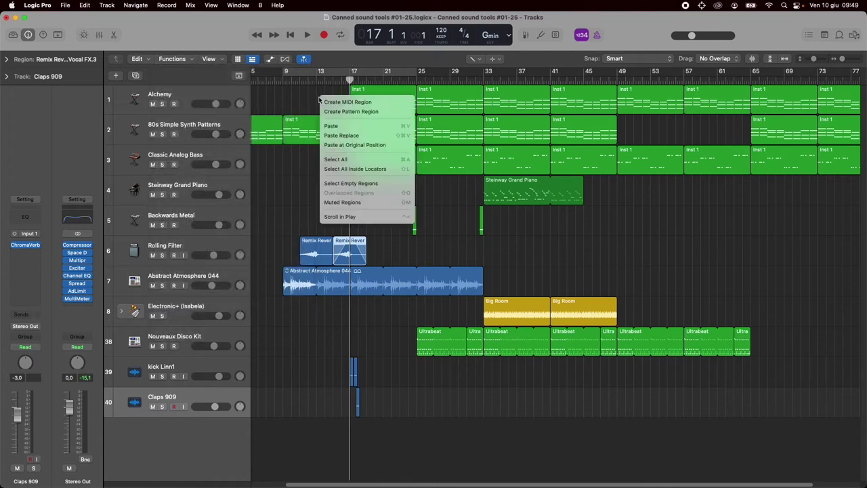
left_click(312, 107)
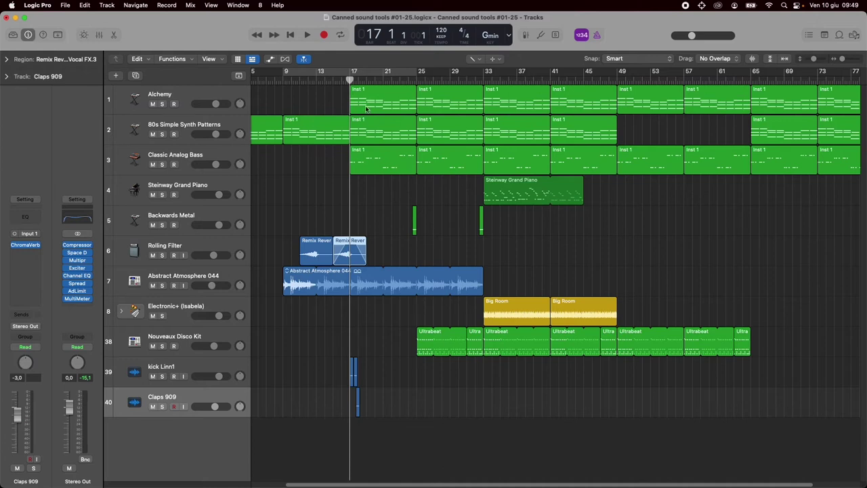
With the Pencil Tool, create and delete a region at bar 9 on Classic Analog Bass, and open and cancel the audio file chooser on Rolling Filter.
left_click(287, 151)
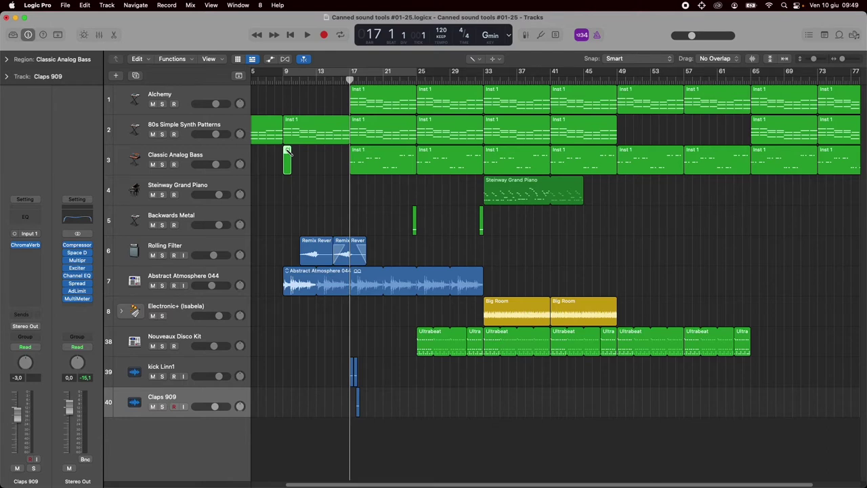
key("Delete")
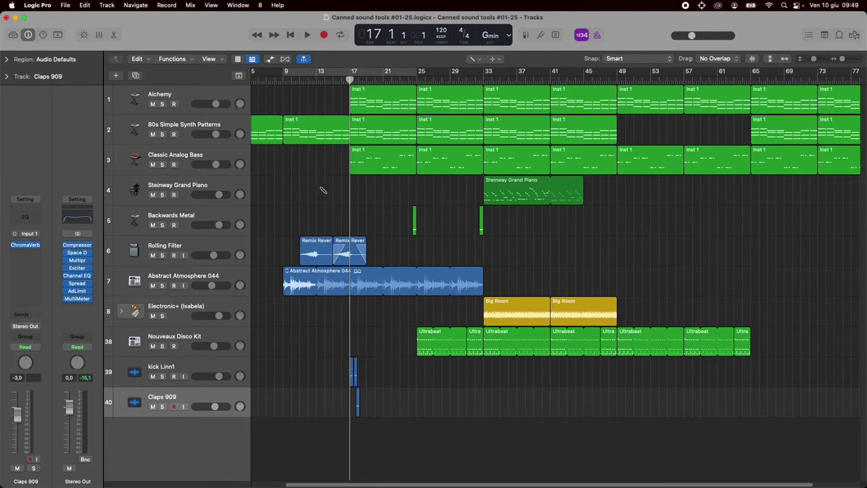
left_click(400, 245)
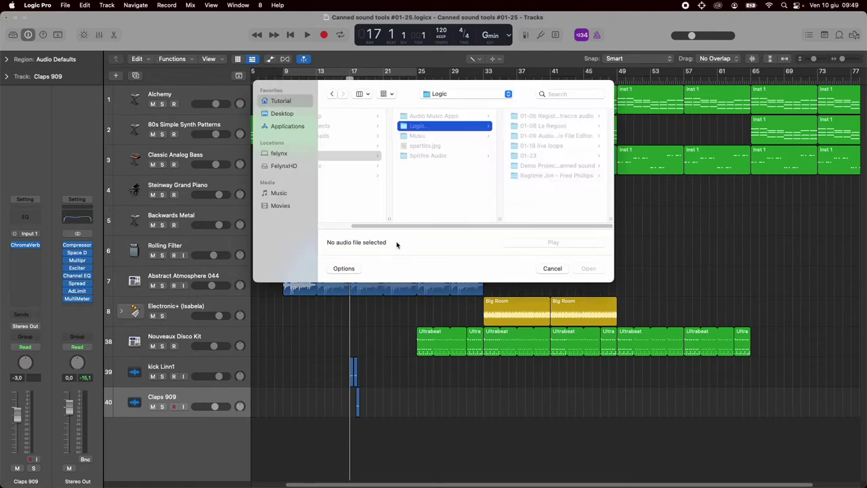
left_click(553, 269)
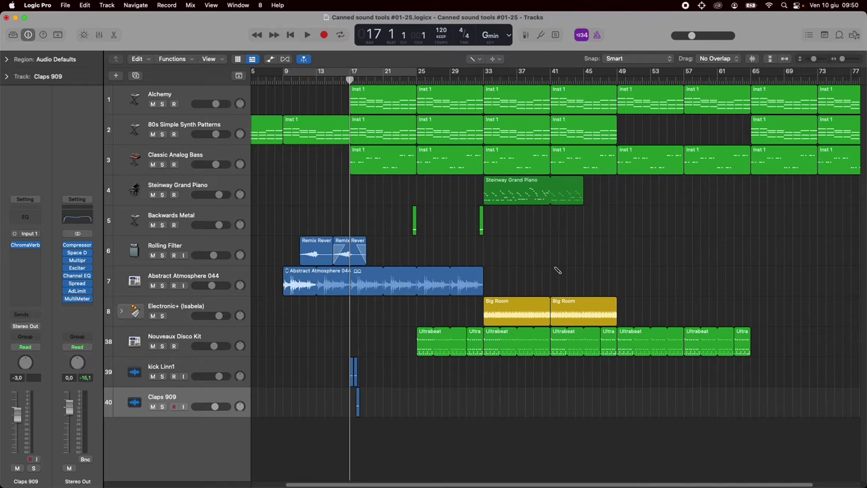
Switch the left-click tool to the Pointer Tool, create a MIDI region at bar 49 on the Steinway Grand Piano track and delete it.
left_click(478, 59)
left_click(479, 71)
right_click(624, 186)
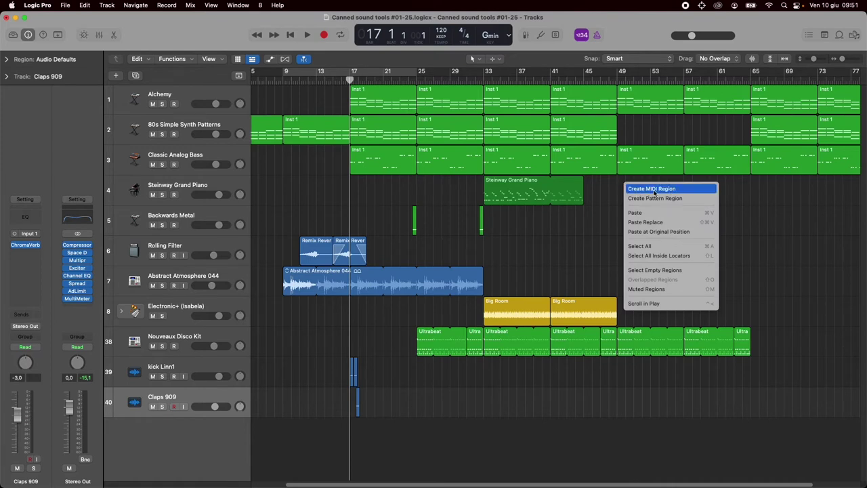
left_click(677, 190)
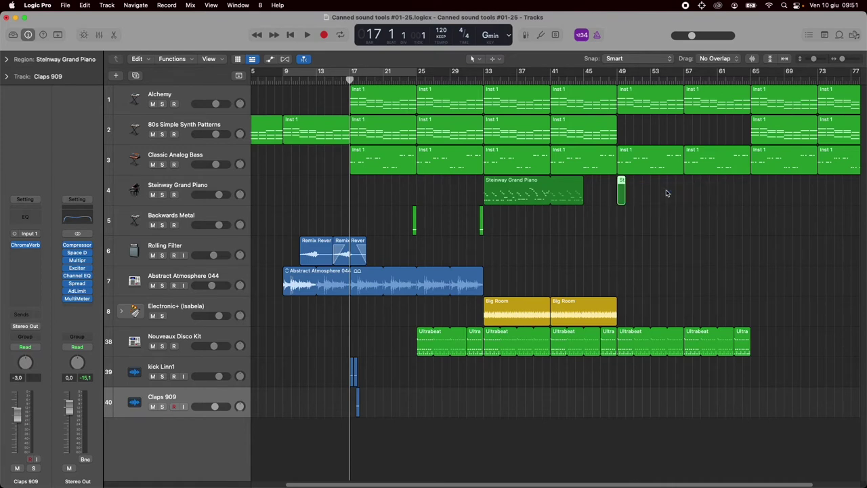
key("Delete")
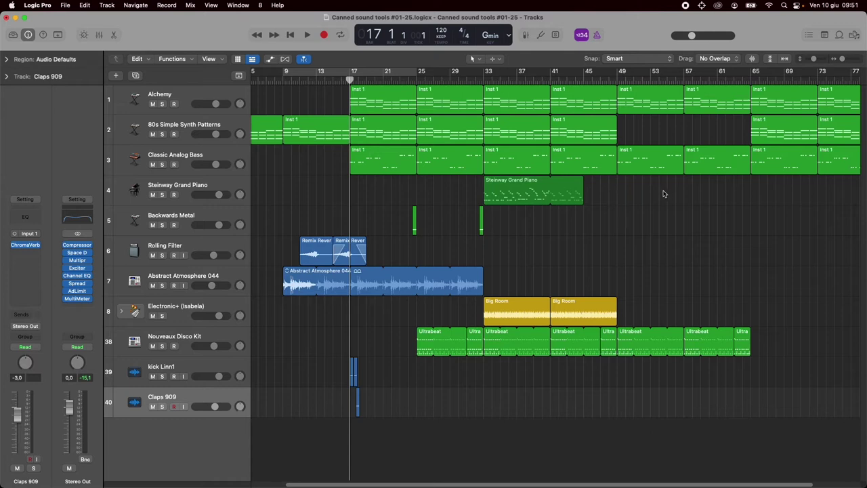
Look at the shortcut menu for empty space on the Rolling Filter track, and assign the Eraser Tool as the left-click tool.
right_click(520, 245)
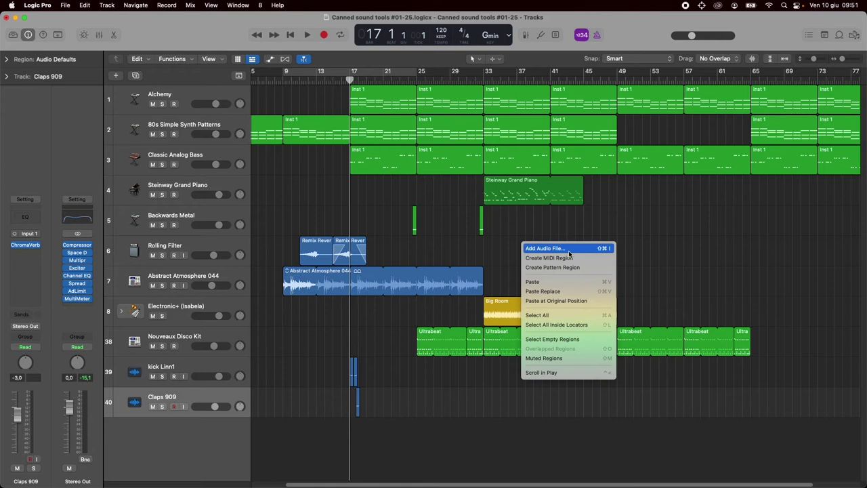
key("Escape")
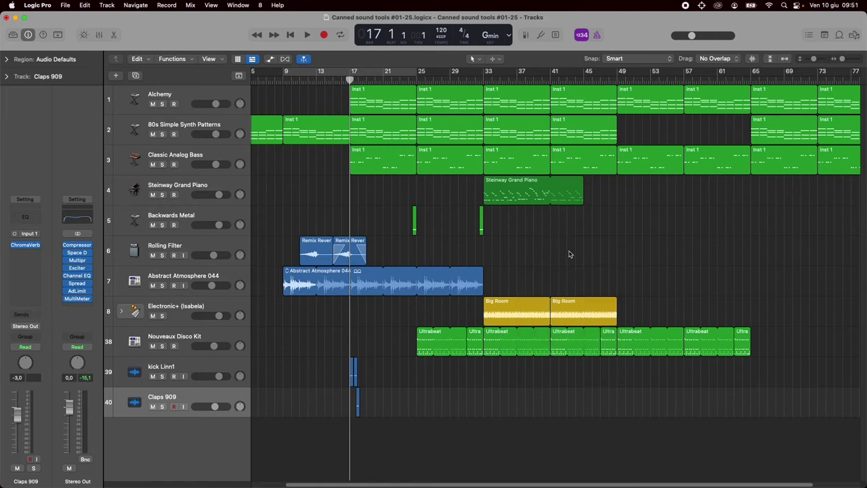
left_click(480, 59)
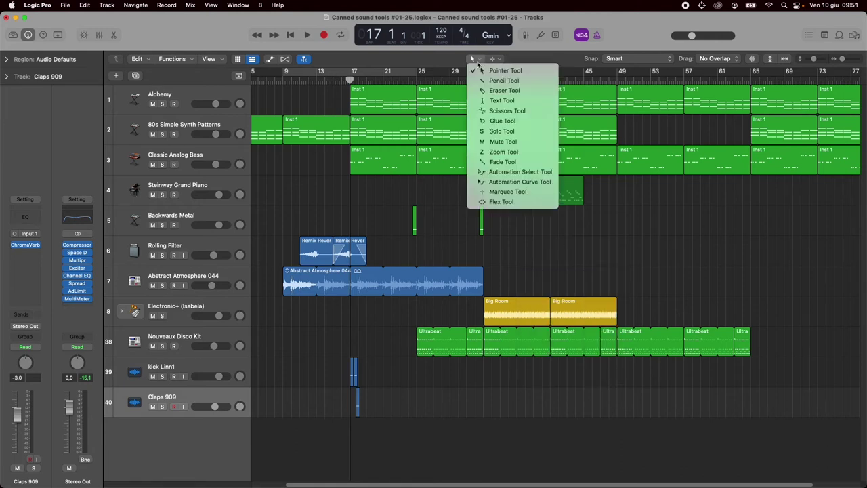
left_click(514, 92)
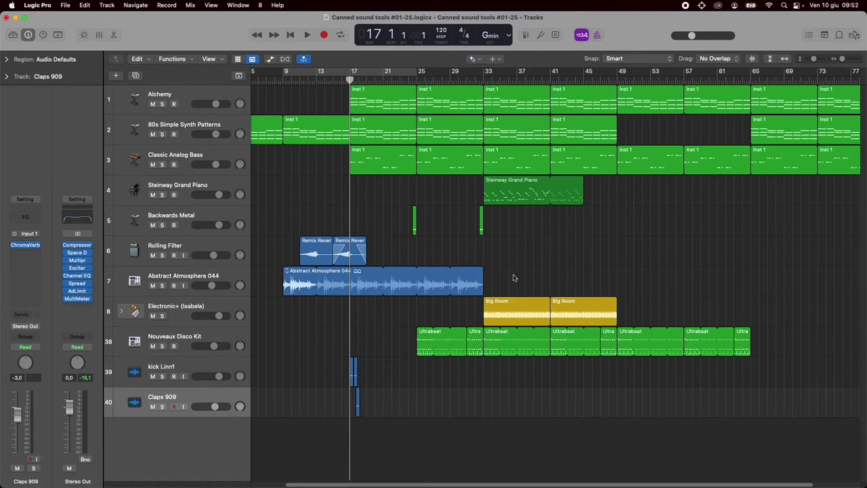
Select both Big Room regions on the Electronic+ track, delete them together with the Eraser Tool, and undo the deletion.
left_click_drag(516, 253, 608, 311)
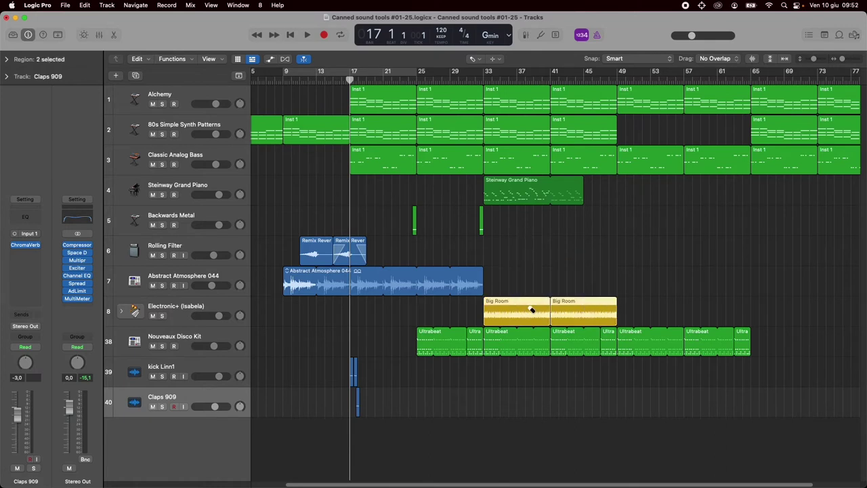
left_click(532, 310)
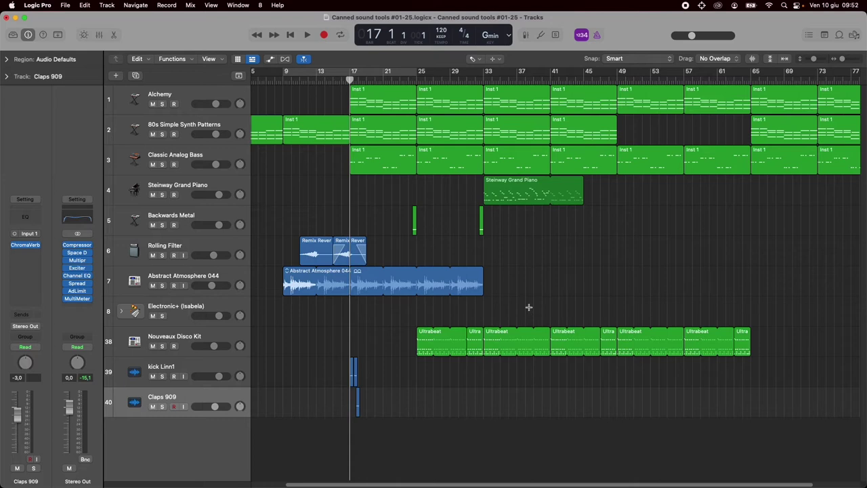
key("super+z")
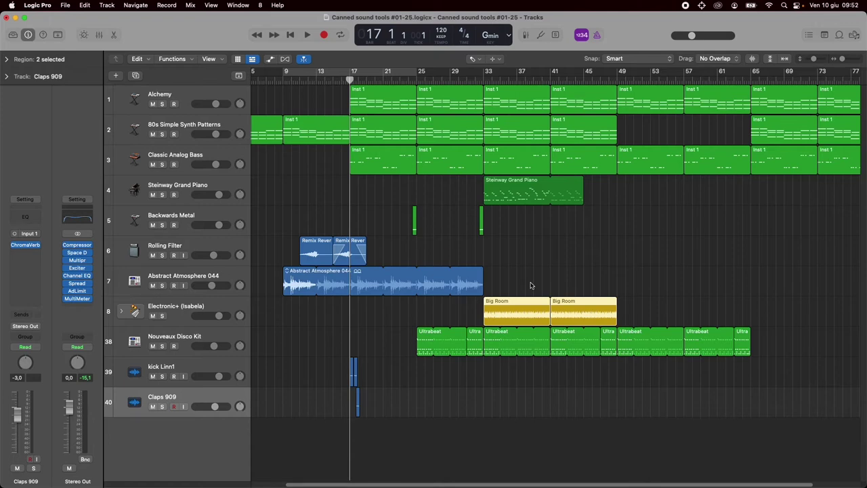
key("BackSpace")
key("super+z")
Erase the Steinway Grand Piano region and the two Big Room regions one at a time, and undo all three deletions.
left_click(521, 195)
key("BackSpace")
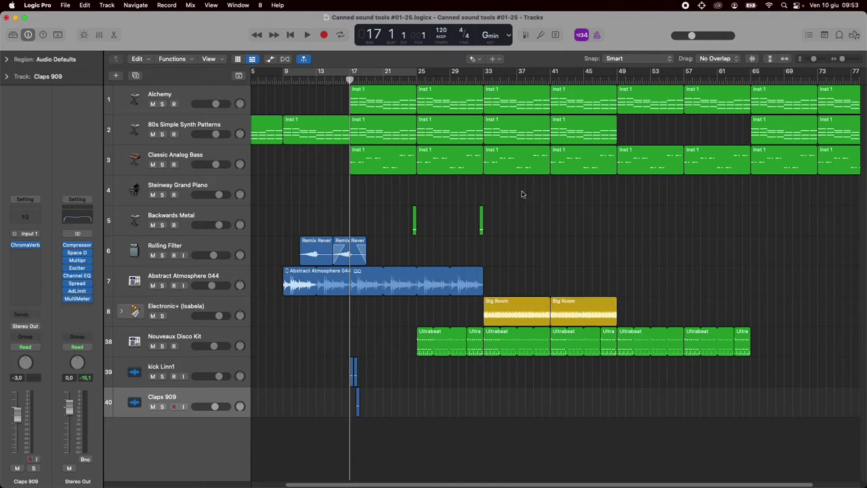
left_click(523, 304)
key("BackSpace")
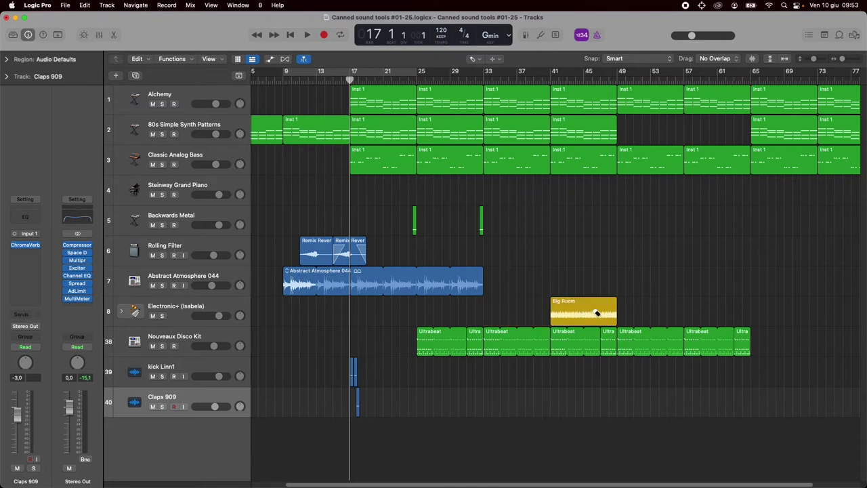
left_click(590, 309)
key("BackSpace")
key("super+z")
key("super+z")
key("super+z")
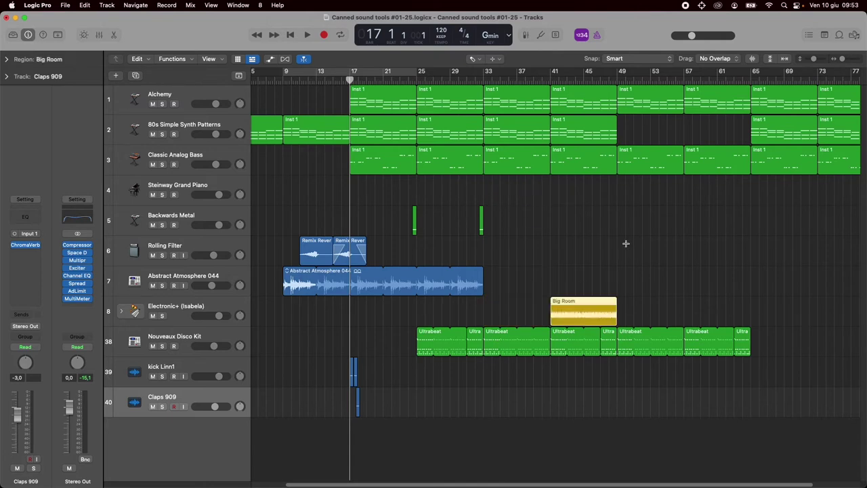
Assign the Text Tool as the left-click tool and rename all eight Alchemy regions together, starting with "synth 1".
left_click(476, 59)
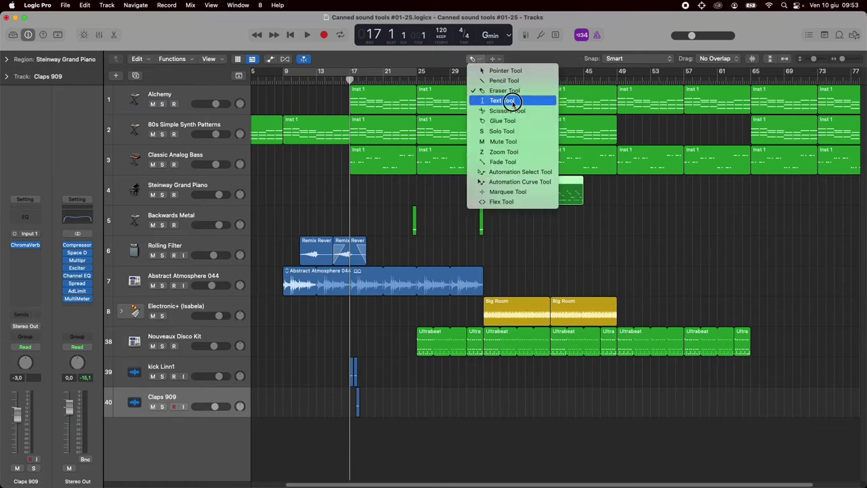
left_click(512, 101)
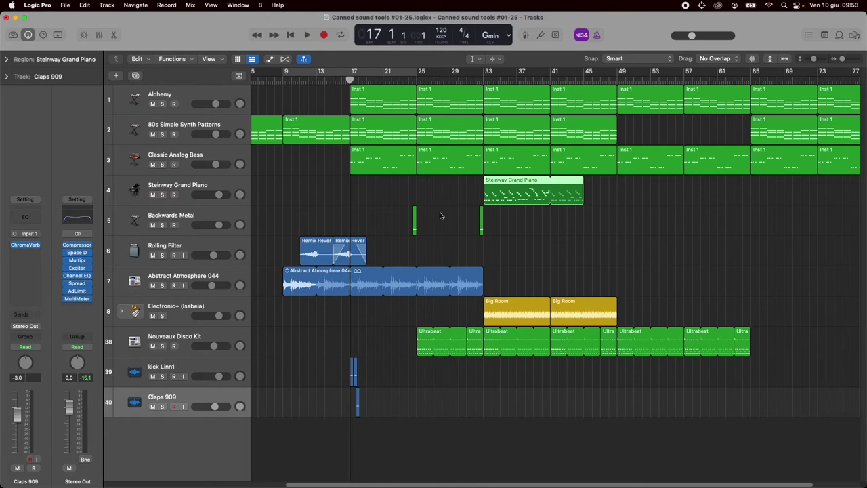
left_click_drag(330, 96, 591, 109)
left_click_drag(791, 106, 839, 107)
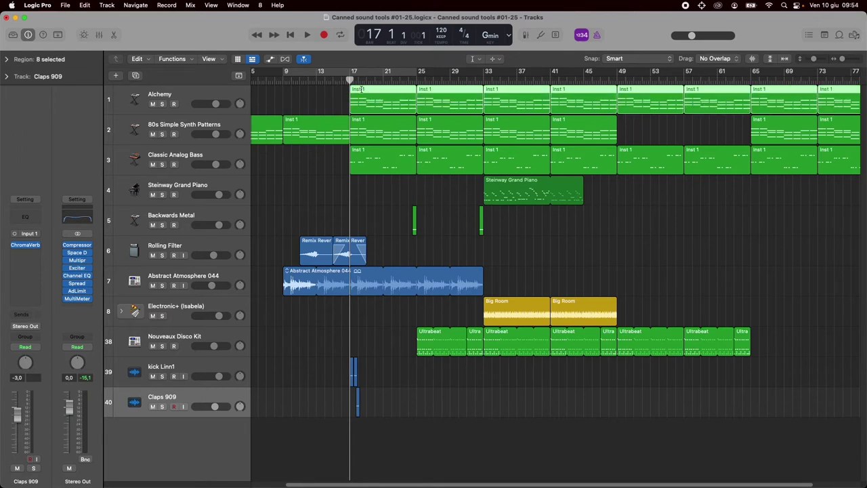
key("shift+n")
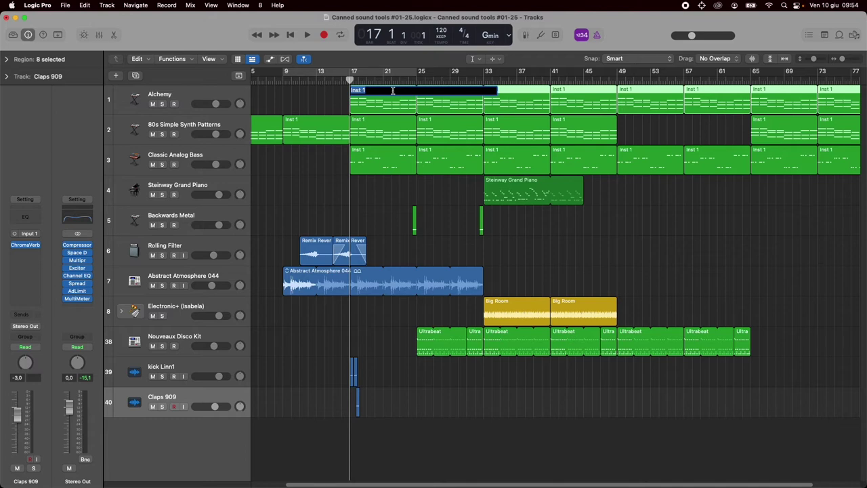
type("synth 1")
key("Return")
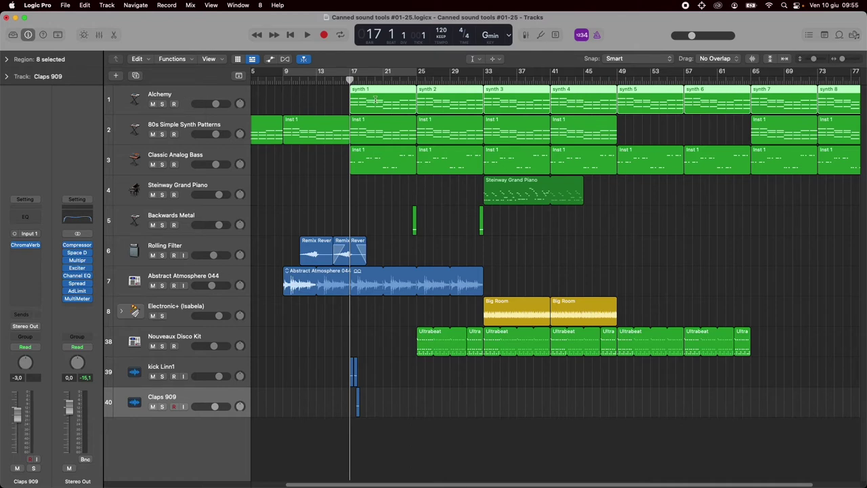
Rename the selected Alchemy regions so that their names consist only of numbers starting with 1.
double_click(54, 59)
key("Right")
key("BackSpace")
key("BackSpace")
key("BackSpace")
key("BackSpace")
key("BackSpace")
key("BackSpace")
key("BackSpace")
key("Return")
Rename the selected Alchemy regions with the Rename Regions command, starting with "regione 1".
right_click(384, 104)
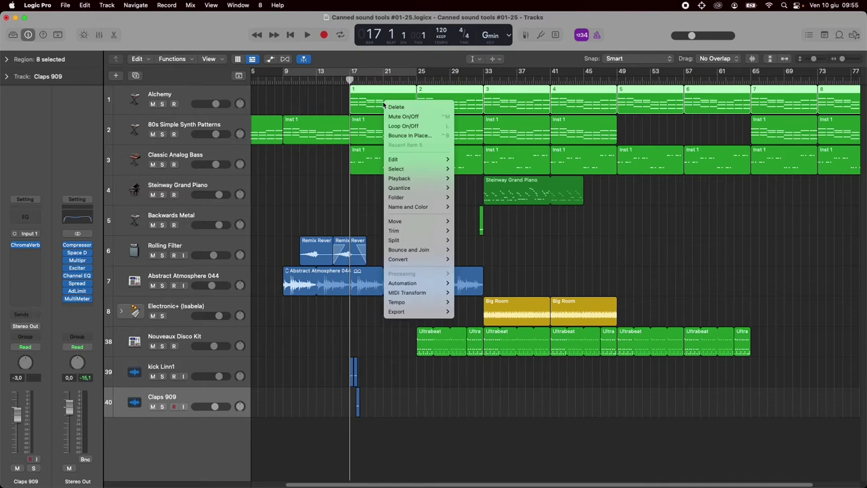
mouse_move(428, 208)
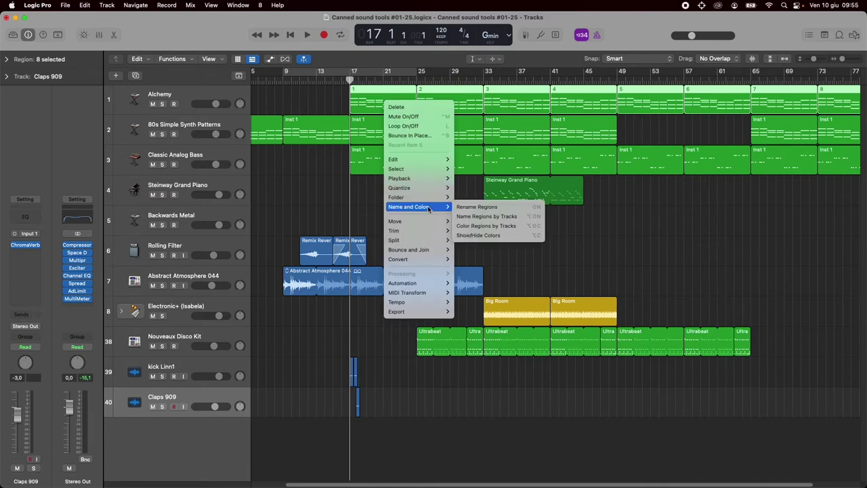
left_click(477, 207)
type("regio")
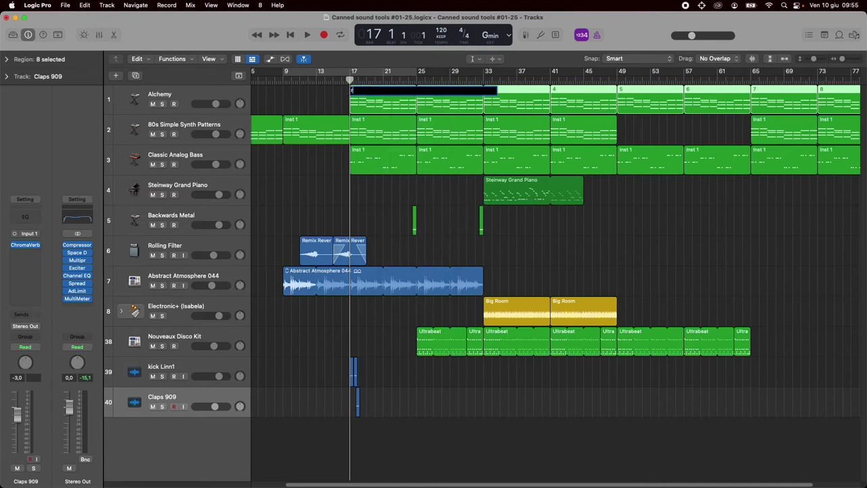
type("ne 1")
key("Return")
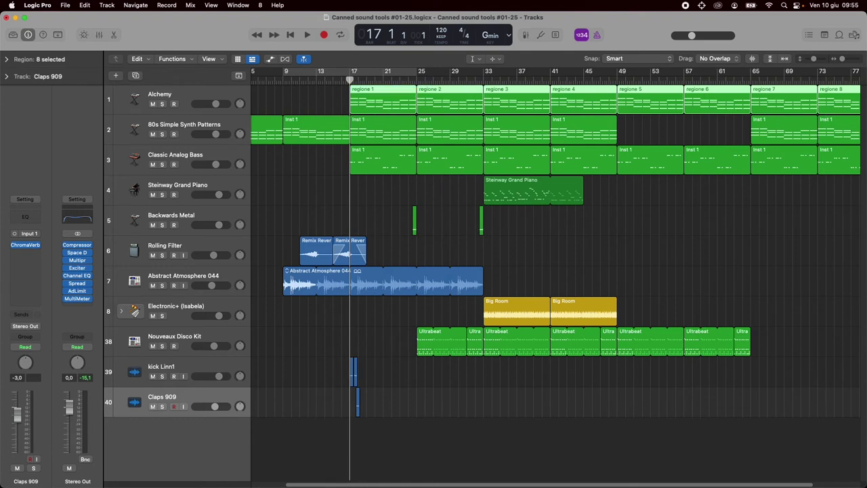
Assign the Scissors Tool as the left-click tool, split the second Classic Analog Bass region at bar 29, and undo the split.
left_click(478, 60)
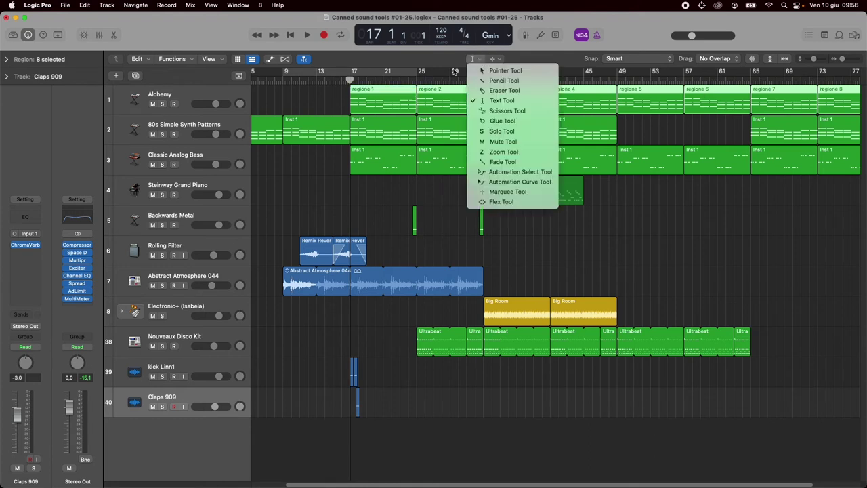
left_click(515, 111)
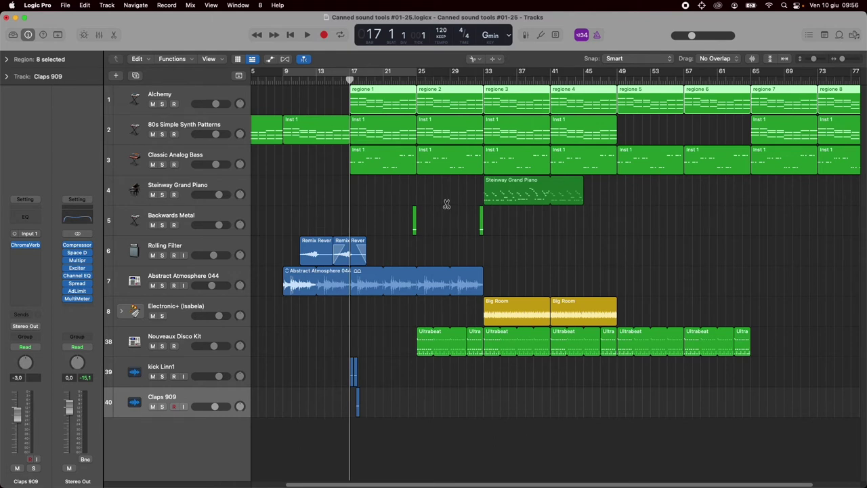
left_click(450, 160)
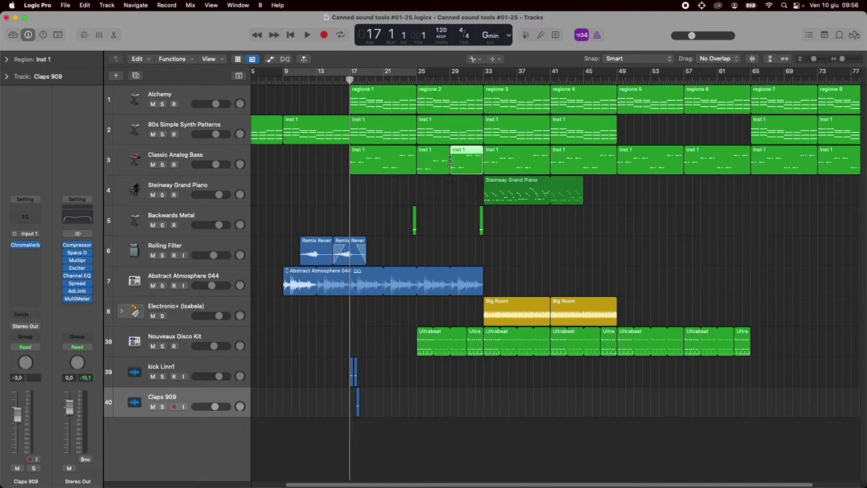
key("super+z")
Select the bar 25 regions on Alchemy, 80s Simple Synth Patterns and Classic Analog Bass, split them together at bar 29, and undo the split.
left_click(444, 182)
left_click_drag(444, 182, 435, 102)
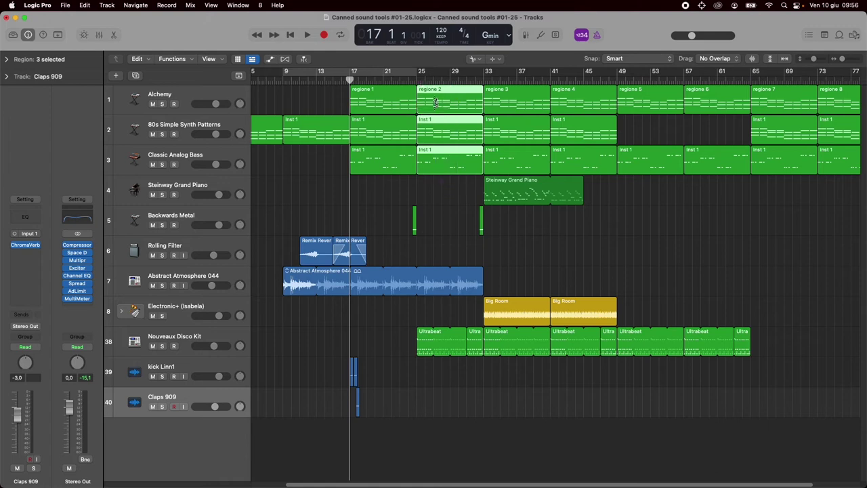
left_click(450, 160)
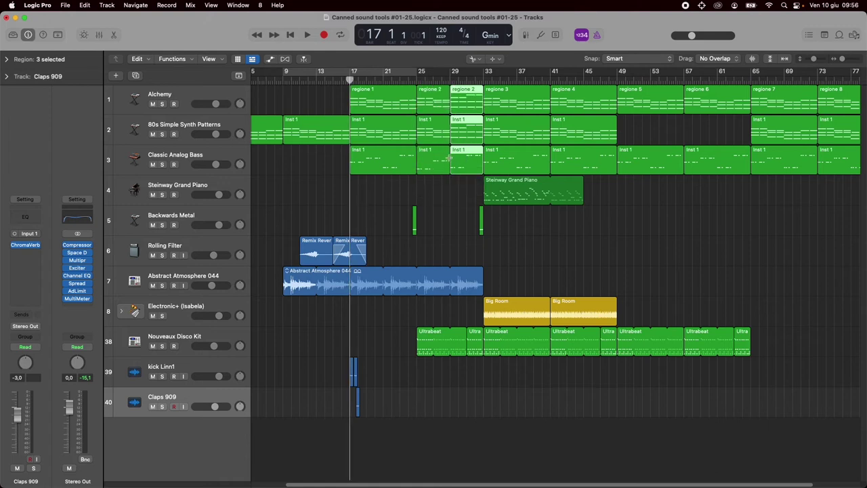
key("super+z")
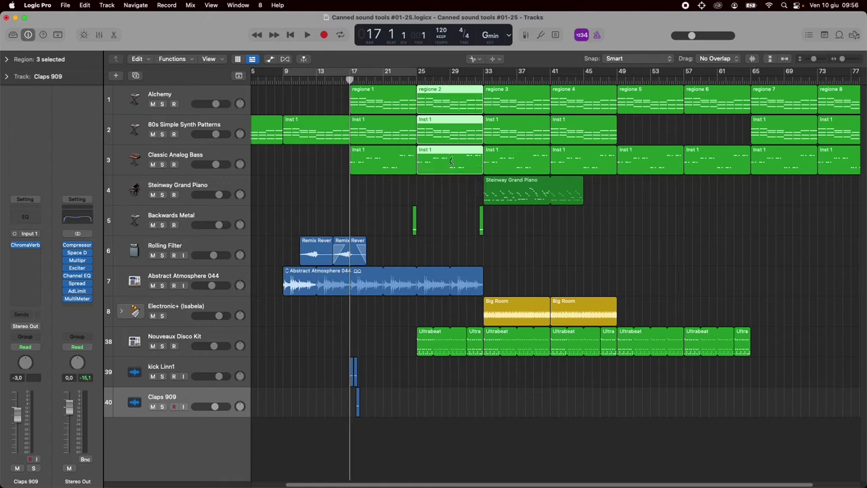
left_click(447, 207)
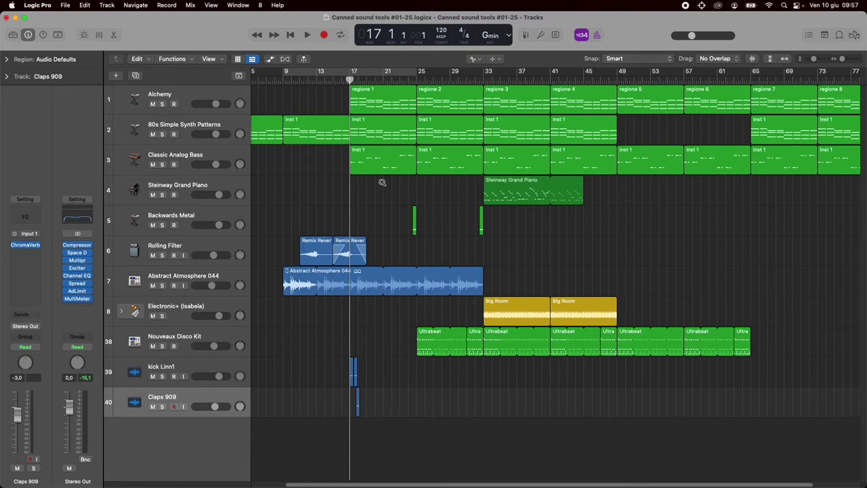
Divide the first Classic Analog Bass region into equal one-bar pieces with the Scissors Tool and restore it to a single region.
key("alt")
left_click(361, 168, "alt")
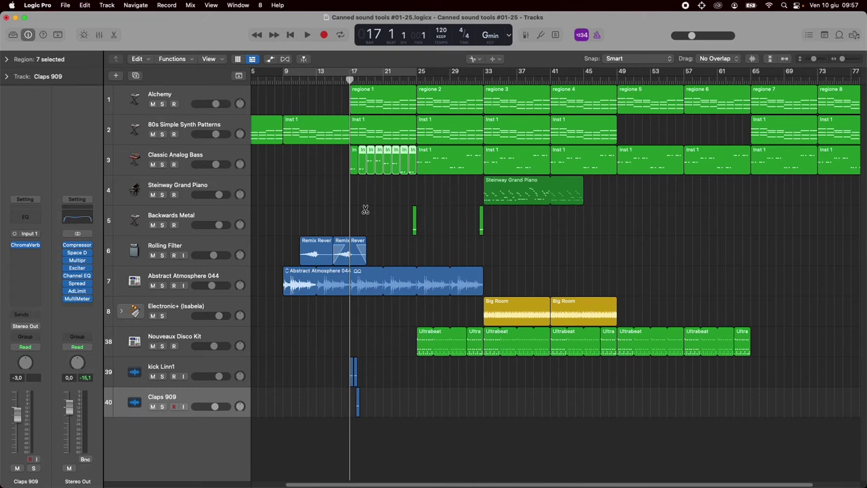
key("super+j")
Assign the Glue Tool as the left-click tool, glue the first two Classic Analog Bass regions together, and undo the join.
left_click(476, 59)
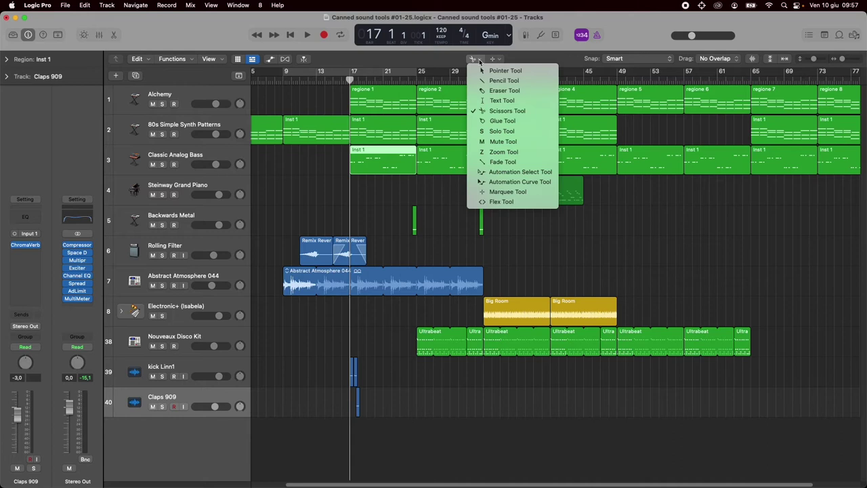
left_click(502, 121)
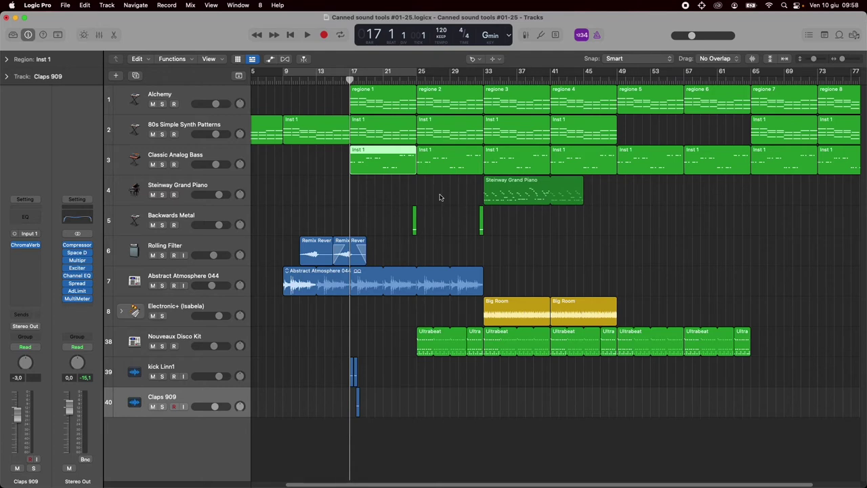
left_click_drag(440, 198, 385, 157)
left_click(436, 163)
key("super+z")
left_click(436, 195)
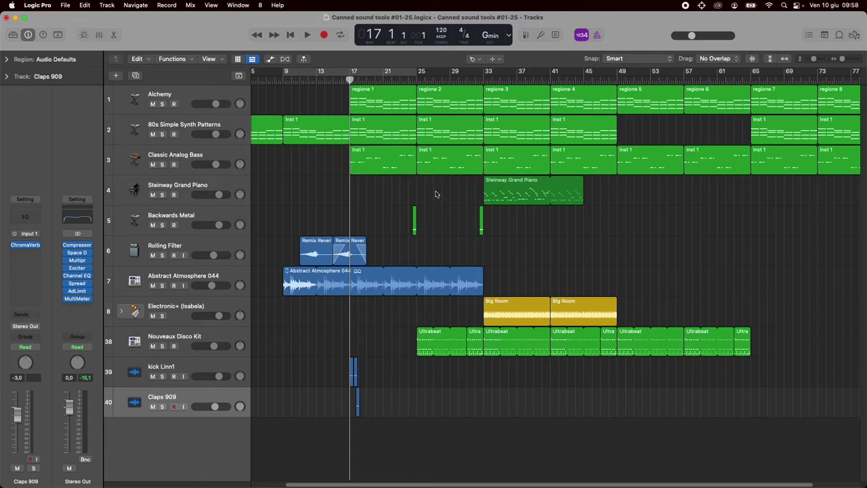
Glue the Classic Analog Bass regions from bar 17 to bar 73 into one region.
left_click_drag(390, 187, 377, 168)
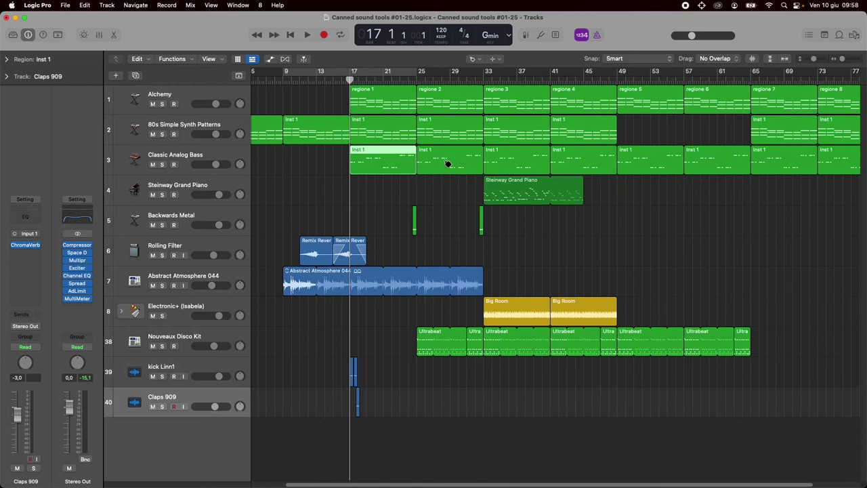
left_click(531, 165, "shift")
left_click(581, 163, "shift")
left_click(654, 165, "shift")
left_click(719, 164, "shift")
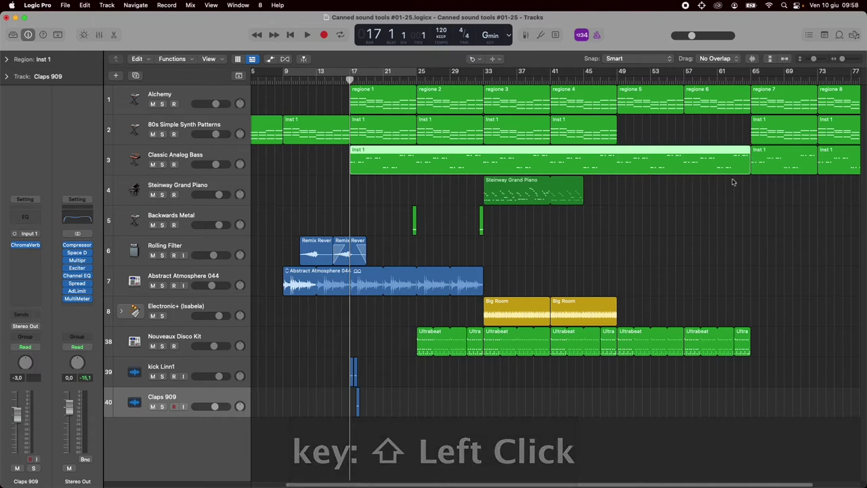
left_click(787, 166, "shift")
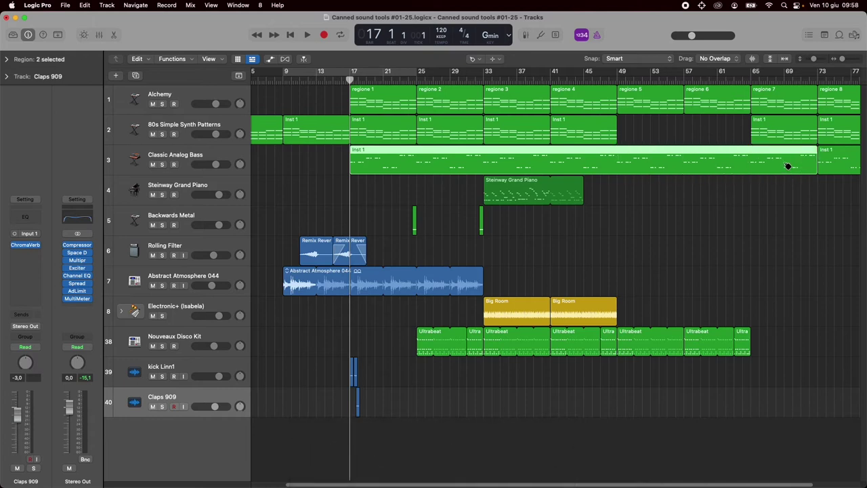
Solo the bar 25 region on 80s Simple Synth Patterns, the long Classic Analog Bass region and the Steinway Grand Piano region with the Solo Tool.
left_click(480, 60)
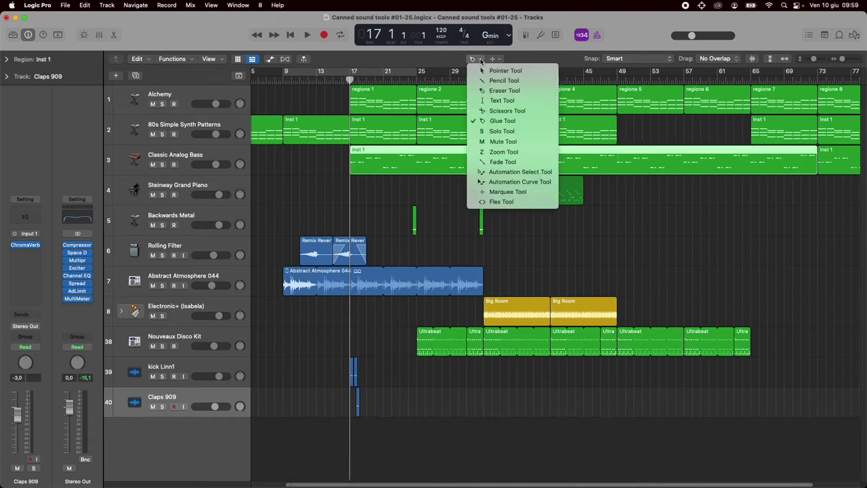
left_click(504, 132)
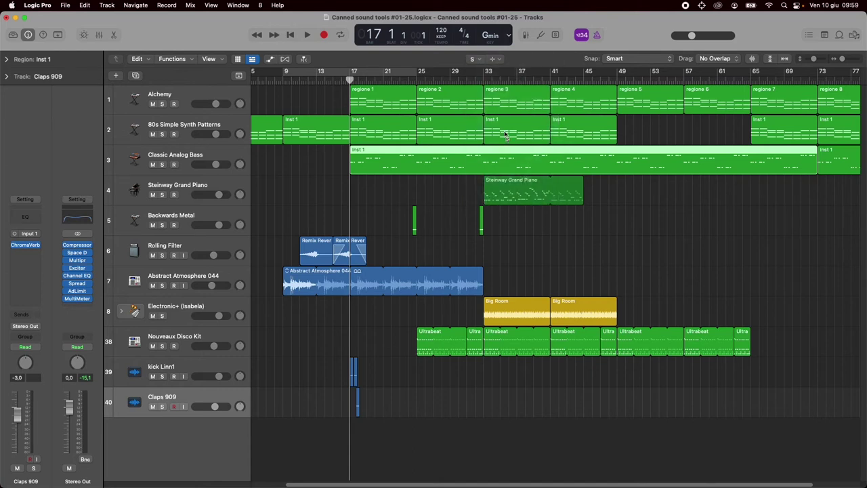
left_click(435, 126)
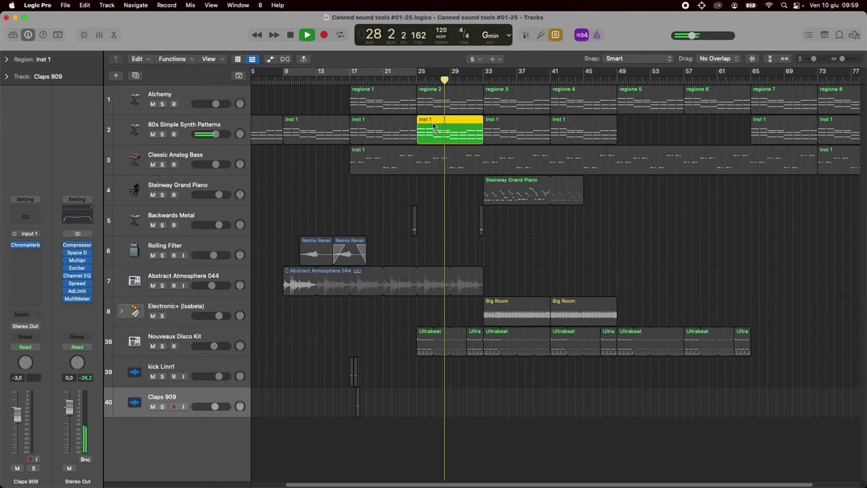
left_click_drag(435, 127, 437, 129)
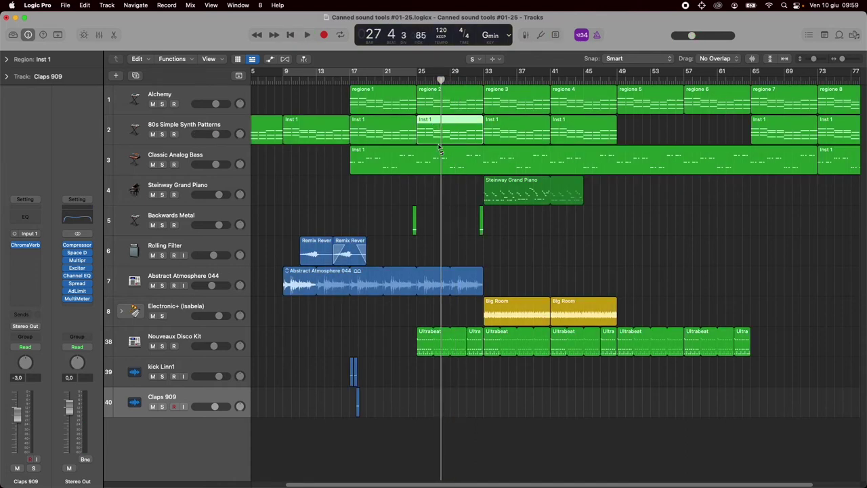
left_click_drag(500, 152, 499, 152)
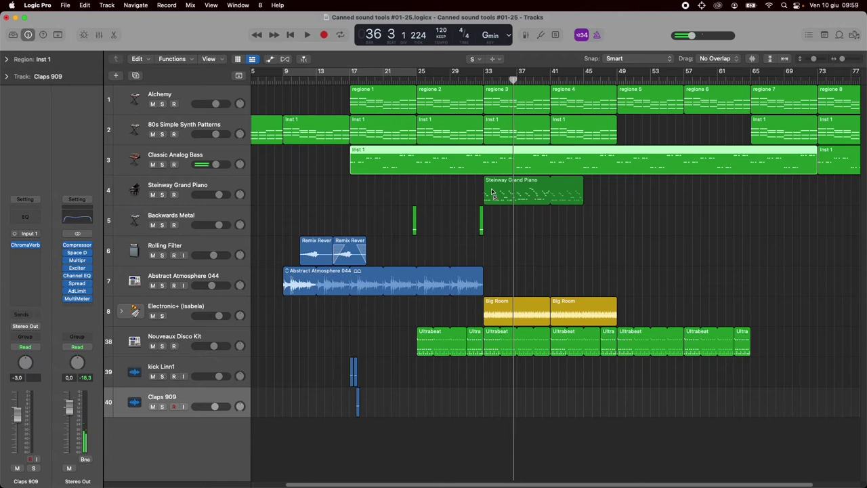
left_click_drag(494, 191, 493, 191)
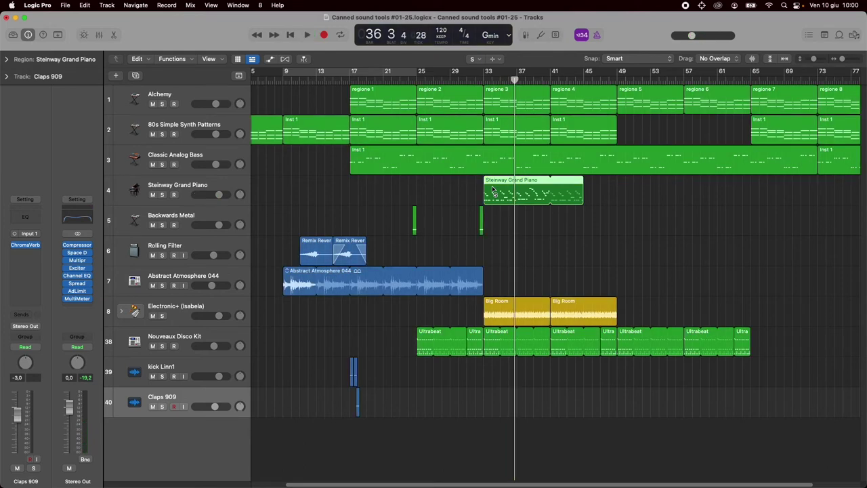
Mute the Steinway Grand Piano region and the long Classic Analog Bass region with the Mute Tool, and undo both mutes.
left_click(476, 59)
left_click(523, 141)
left_click(503, 195)
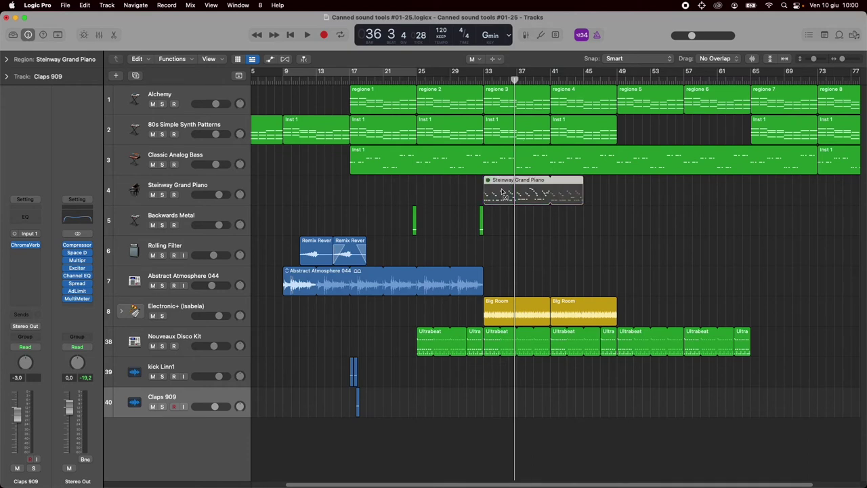
left_click(396, 161)
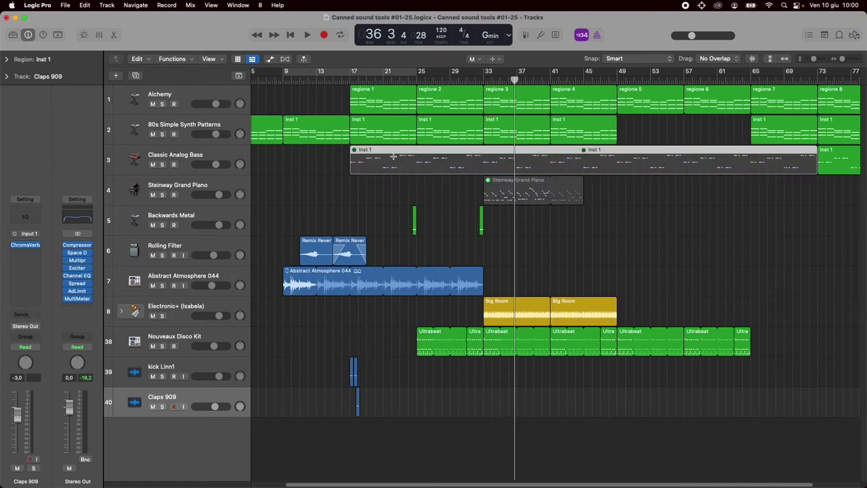
key("super+z")
key("super+z")
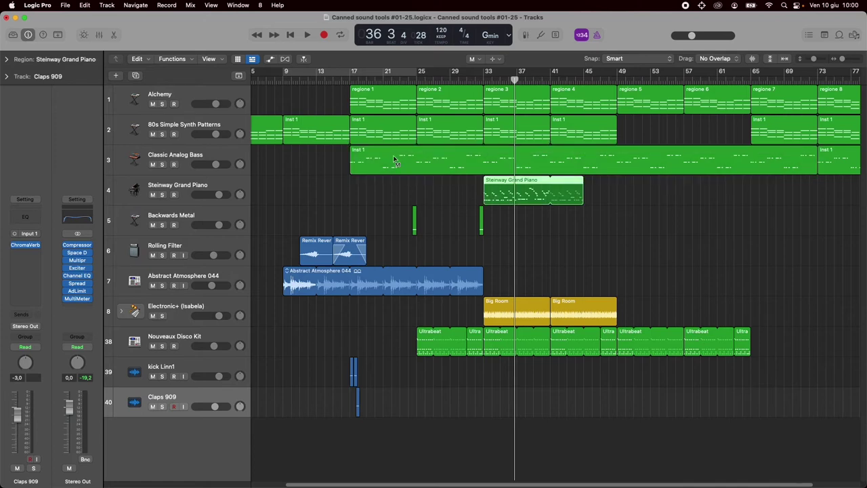
Zoom in twice around the Classic Analog Bass and Steinway Grand Piano regions with the Zoom Tool, and return to the original zoom.
left_click(474, 59)
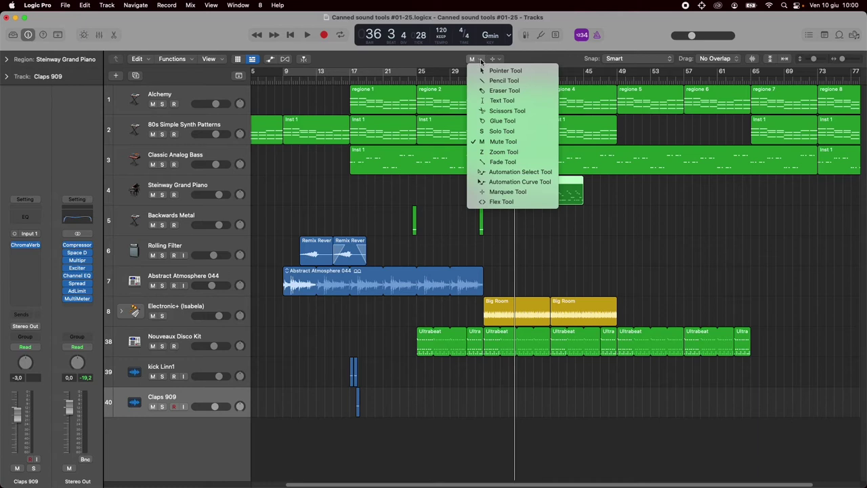
left_click(520, 153)
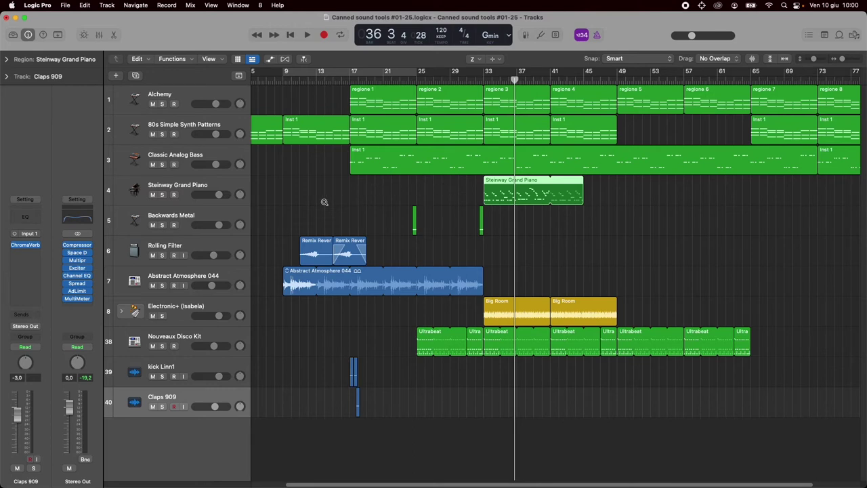
left_click_drag(326, 208, 611, 116)
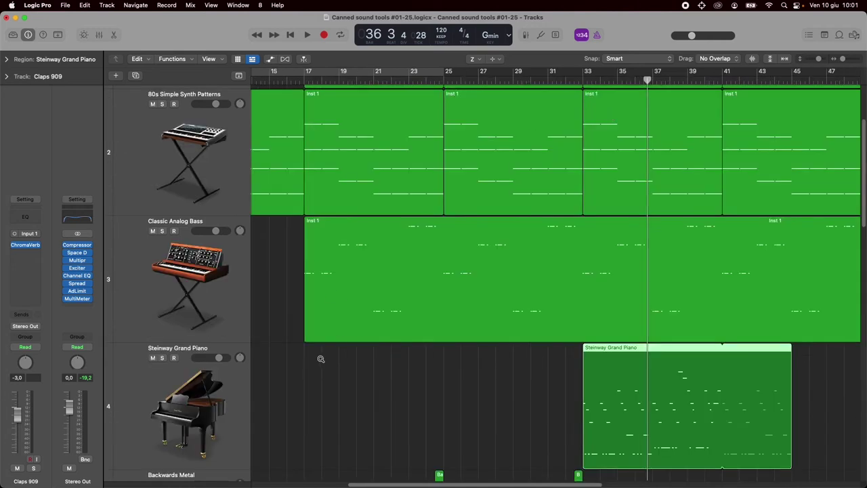
left_click_drag(284, 388, 744, 188)
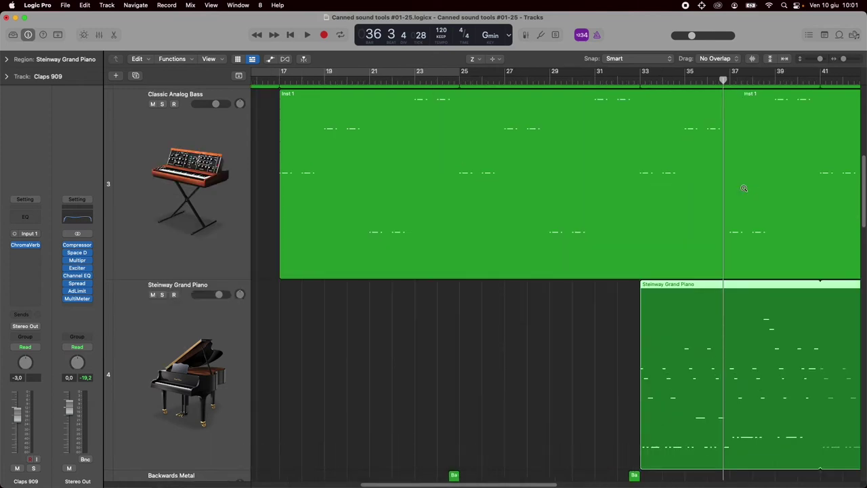
left_click(448, 357)
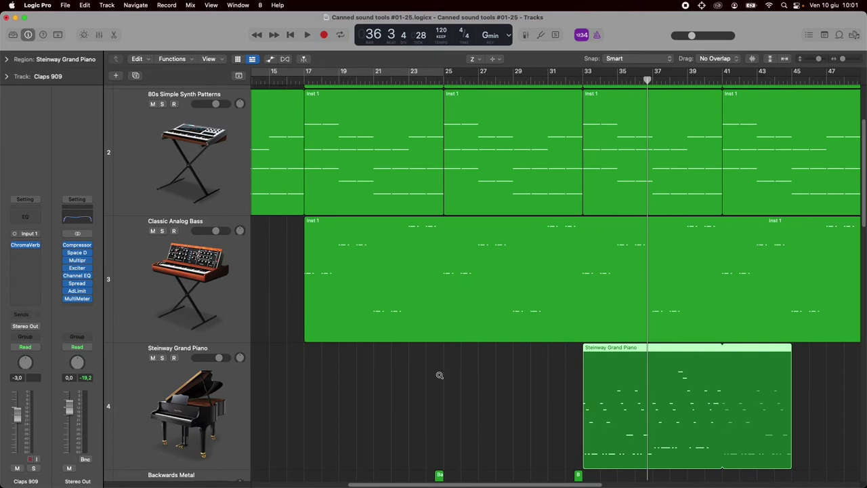
left_click(440, 375)
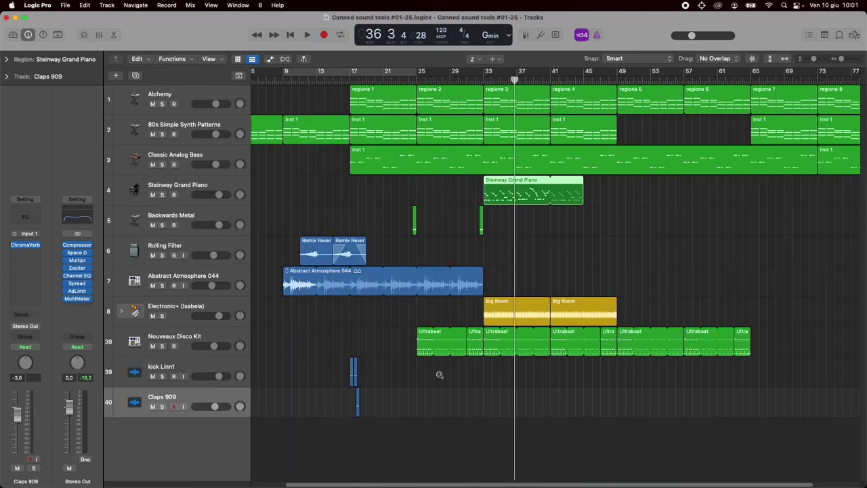
Assign the Pointer Tool as the left-click tool.
left_click(475, 59)
left_click(482, 71)
key("alt")
Create a crossfade from about bar 13 to bar 16 between the two Rolling Filter audio regions with the Fade Tool.
left_click(477, 60)
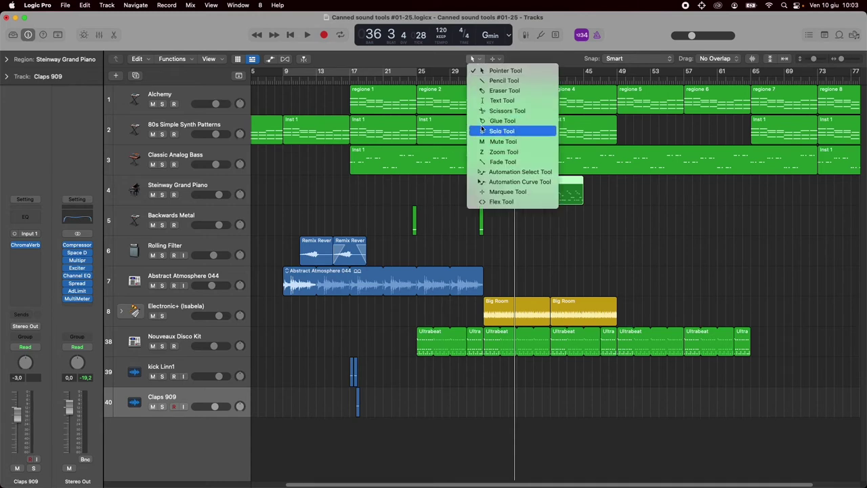
left_click(520, 162)
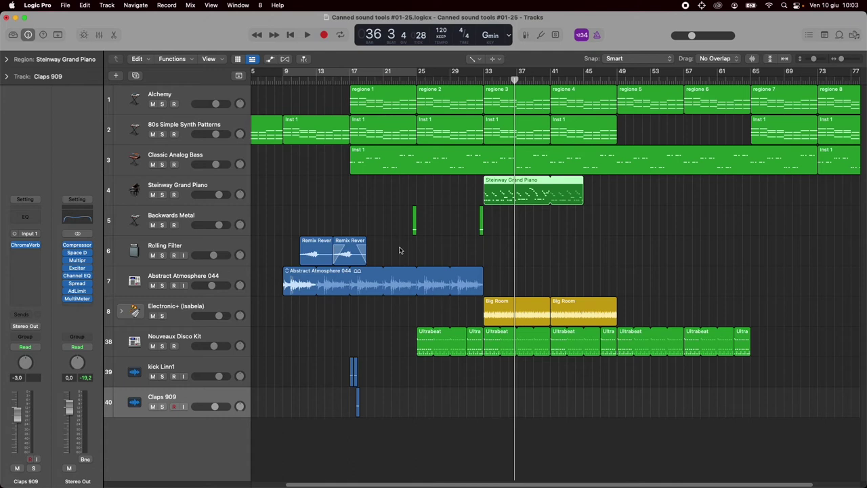
left_click(355, 248)
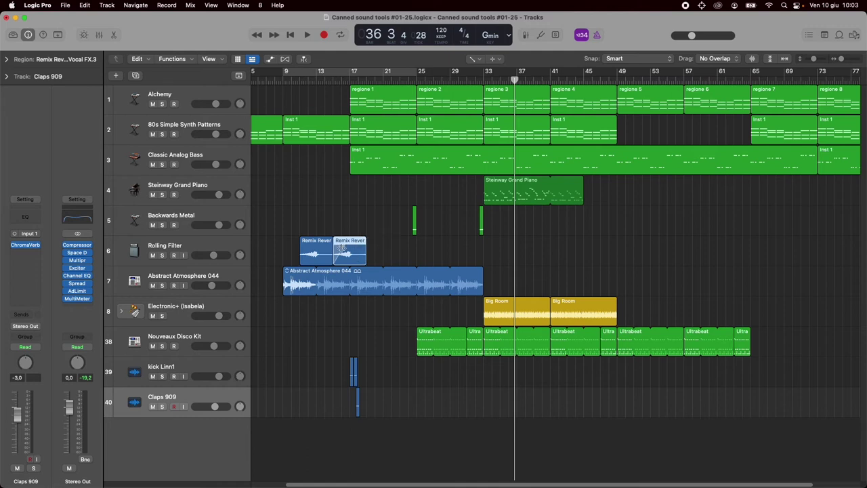
mouse_move(333, 249)
left_mouse_down()
mouse_move(310, 248)
mouse_move(347, 252)
mouse_move(364, 265)
mouse_move(341, 257)
mouse_move(341, 242)
mouse_move(326, 244)
left_mouse_up()
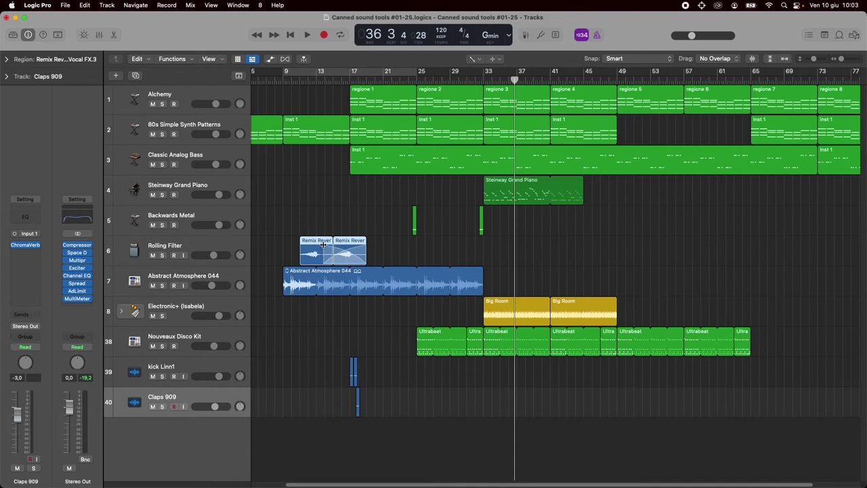
left_click(347, 251, "shift")
left_click(347, 251)
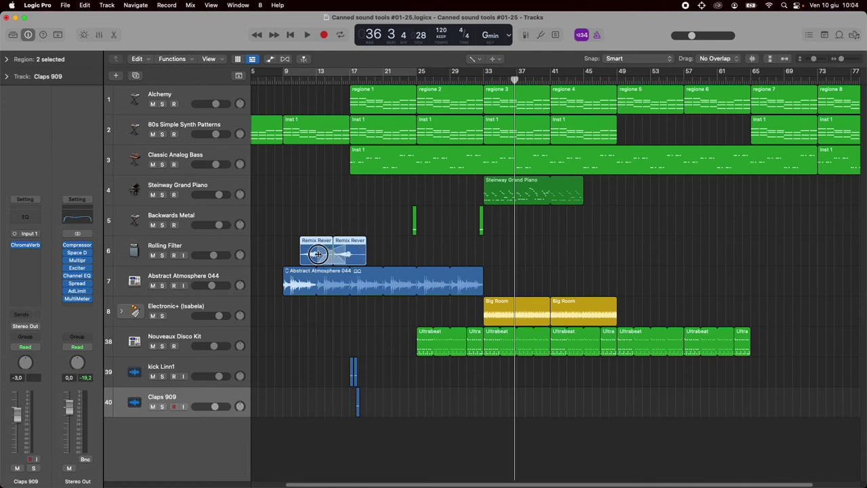
left_click(325, 254)
left_click(345, 232)
key("Down")
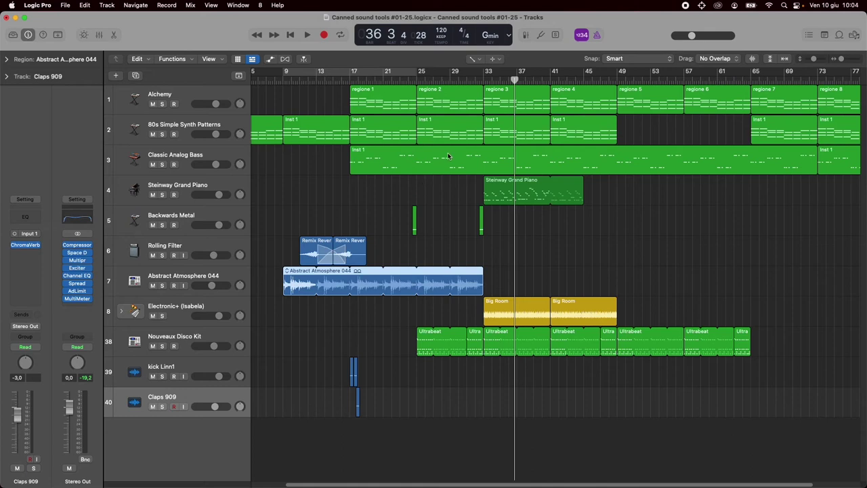
Assign the Marquee Tool, draw a marquee selection from the Steinway Grand Piano track up to Alchemy, and clear the selection.
left_click(480, 60)
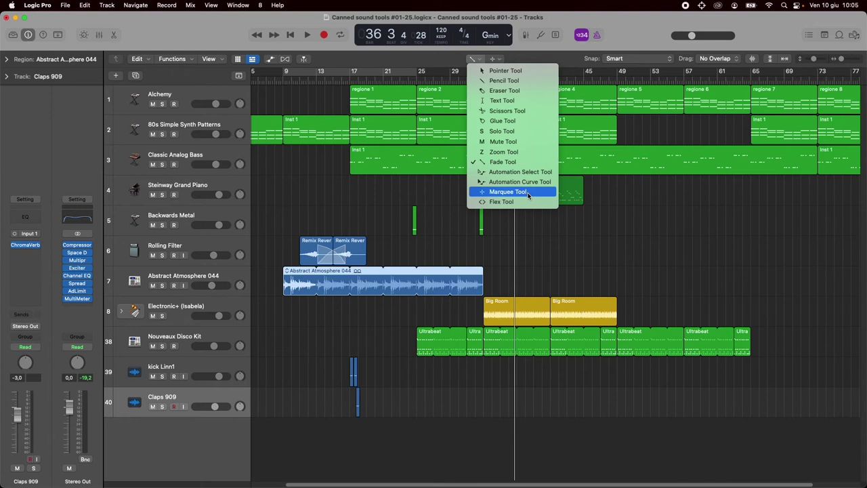
left_click(529, 194)
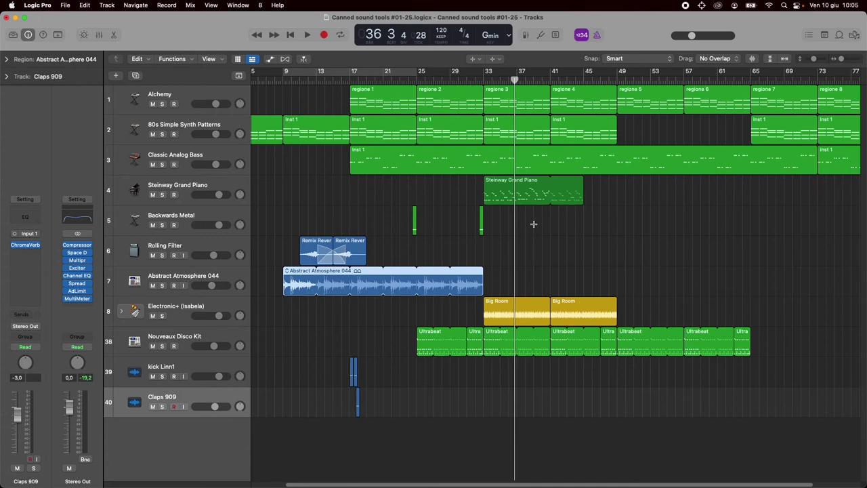
left_click(570, 201)
left_click_drag(570, 201, 437, 109)
left_click(617, 199)
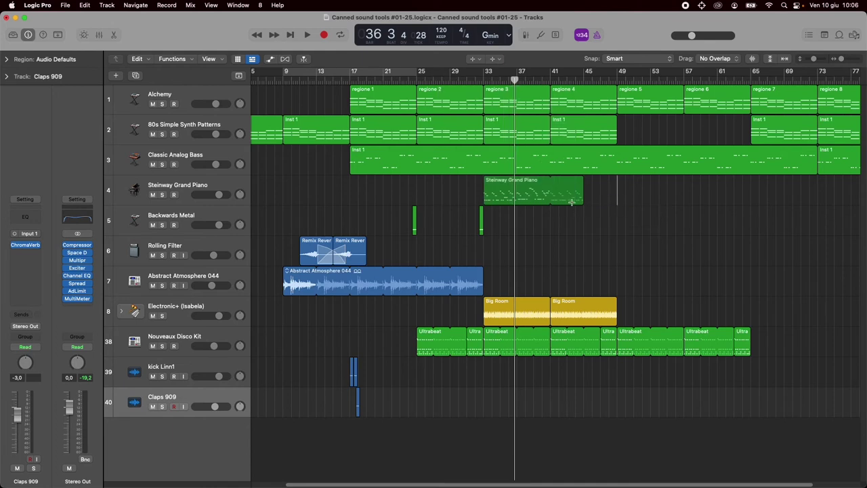
Marquee-select bars 42 to 44 on Steinway Grand Piano, extend the selection up to the Alchemy track, and clear it.
left_click_drag(576, 199, 562, 198)
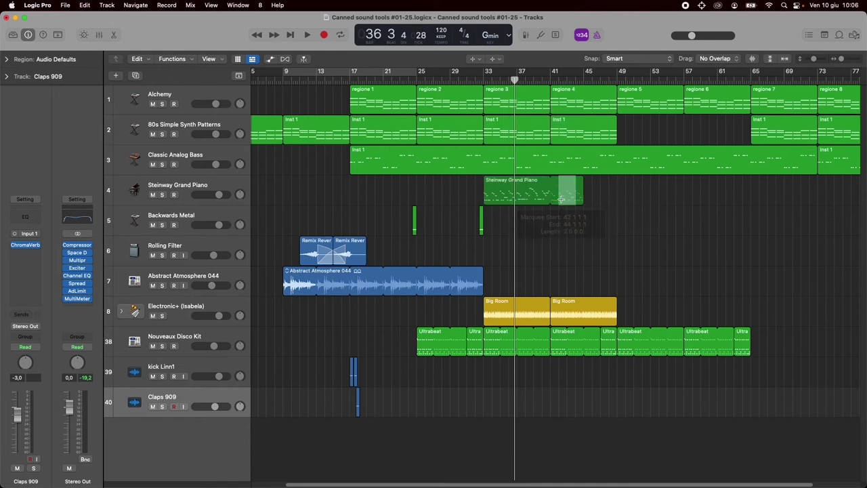
left_click(567, 136, "shift")
left_click(572, 101, "shift")
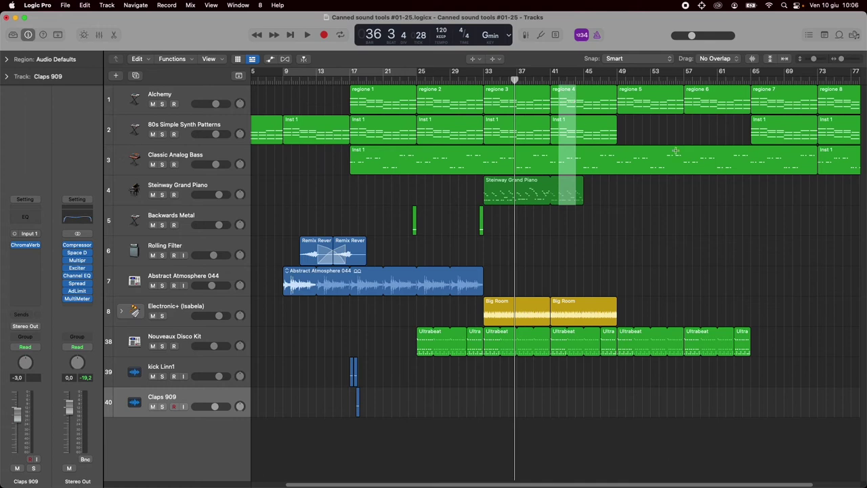
left_click(605, 185)
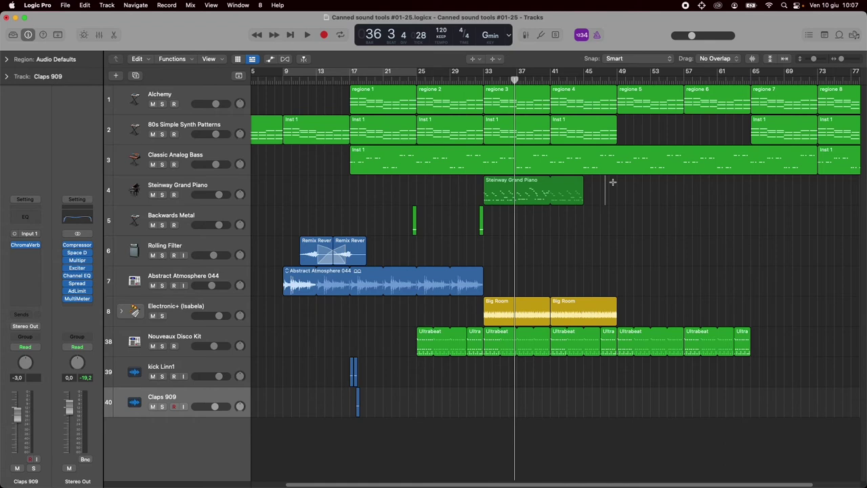
left_click(474, 59)
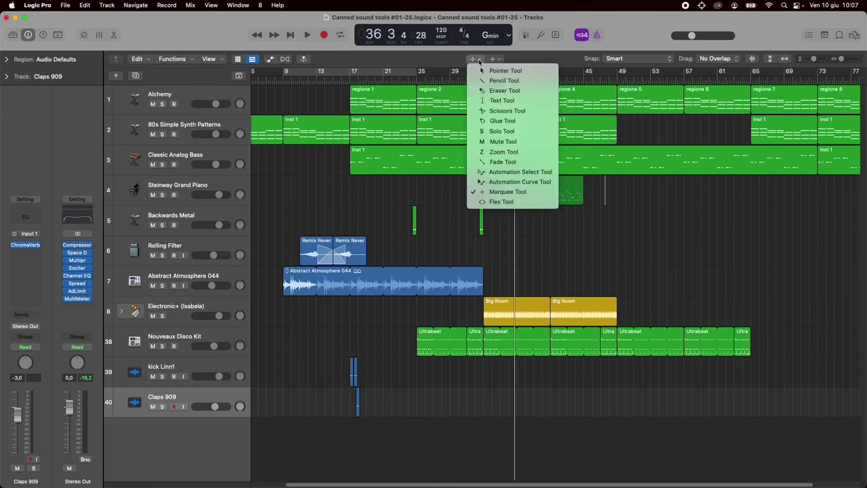
left_click(546, 61)
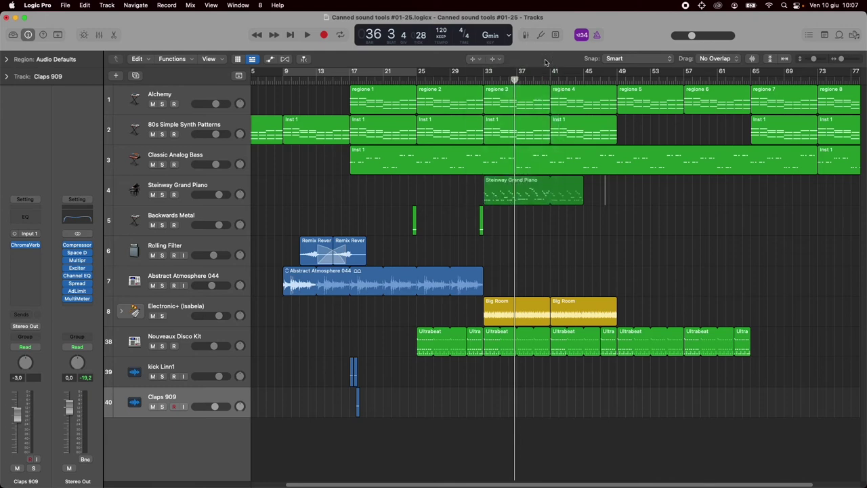
left_click(500, 61)
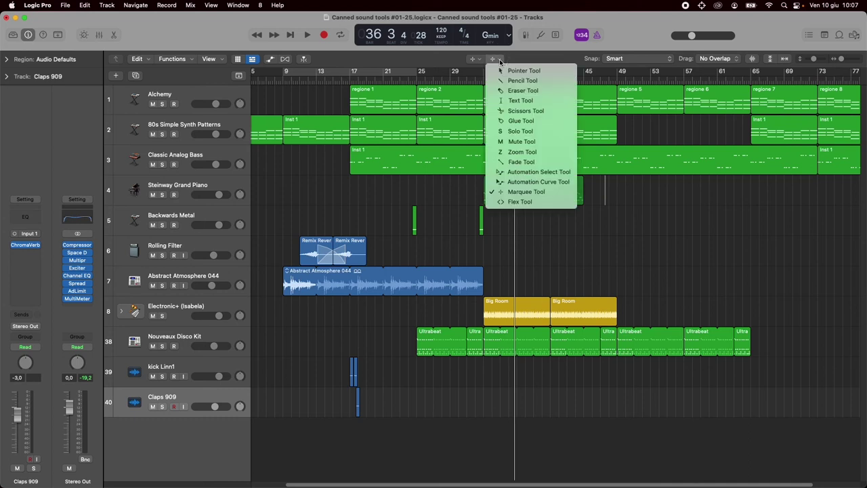
left_click(549, 59)
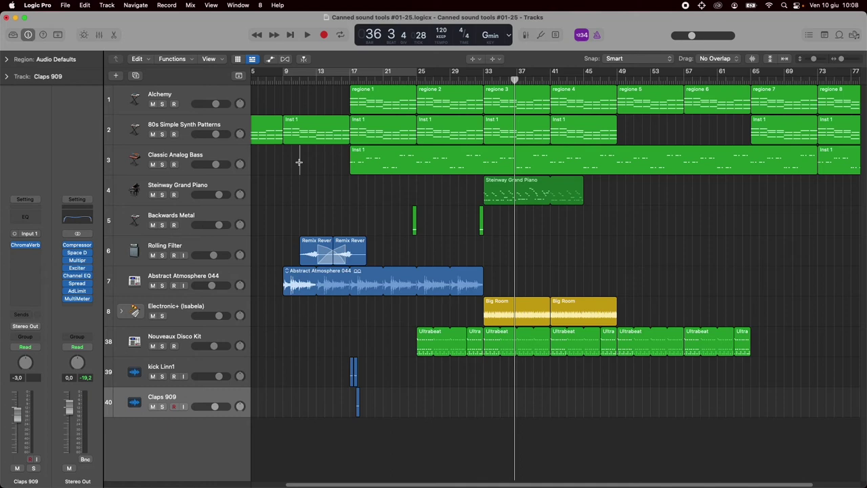
Play the project twice from a marquee point at bar 11 on the Classic Analog Bass track, and play a marquee selection of bars 11 to 13.
key("space")
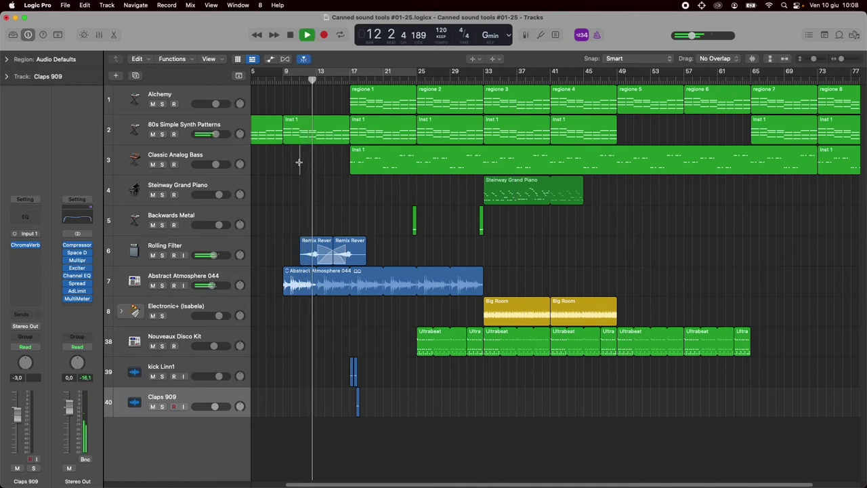
key("space")
key("space")
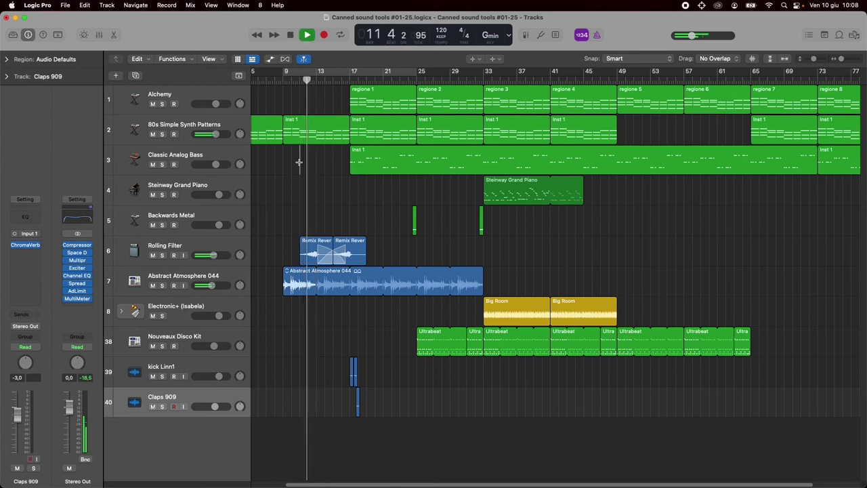
key("space")
left_click_drag(305, 163, 316, 165)
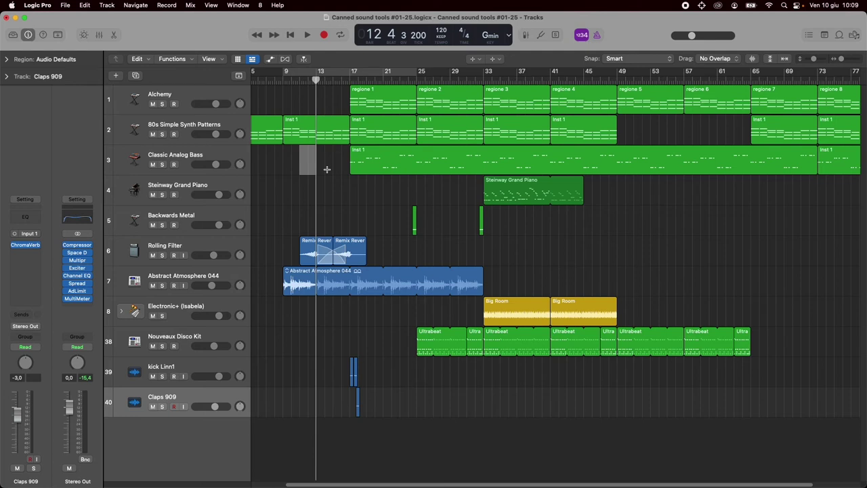
key("space")
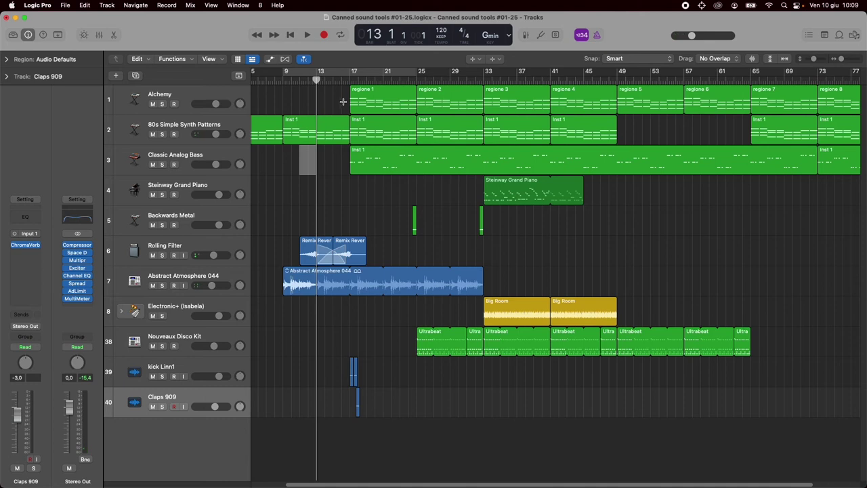
Turn on cycle mode, play from a marquee point at bar 14 on Classic Analog Bass, and shorten the cycle to bars 9 to 17.
left_click(339, 75)
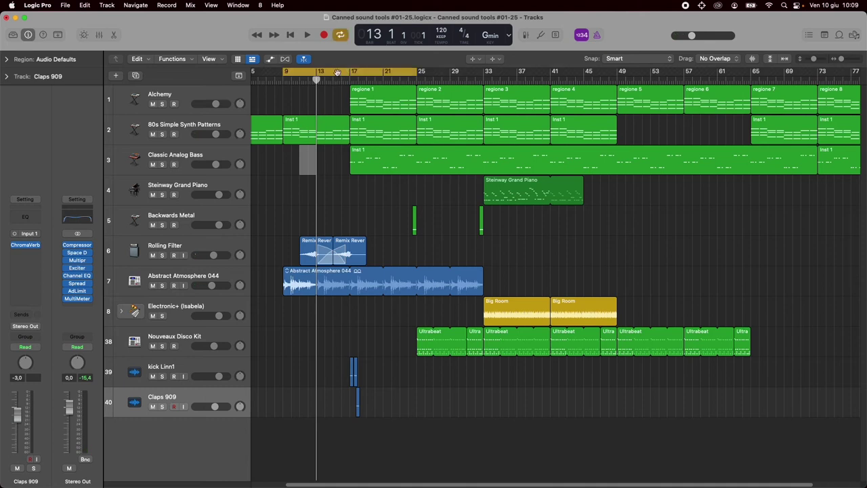
left_click(324, 163)
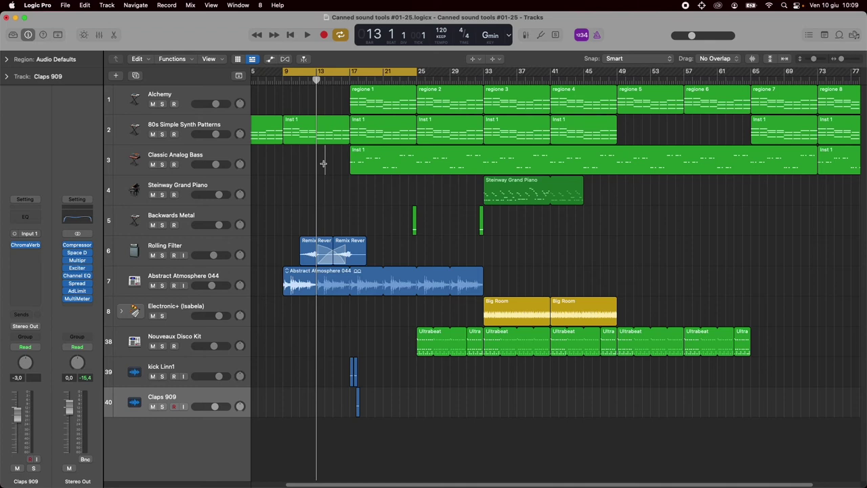
key("space")
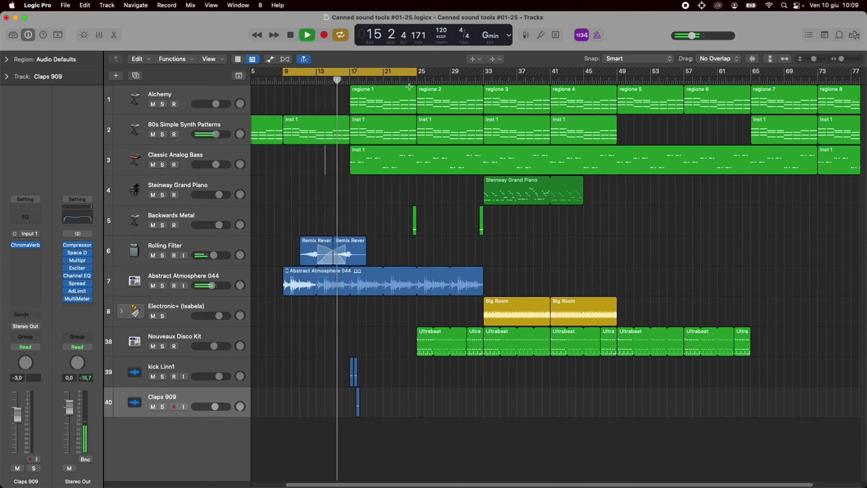
left_click_drag(416, 71, 350, 71)
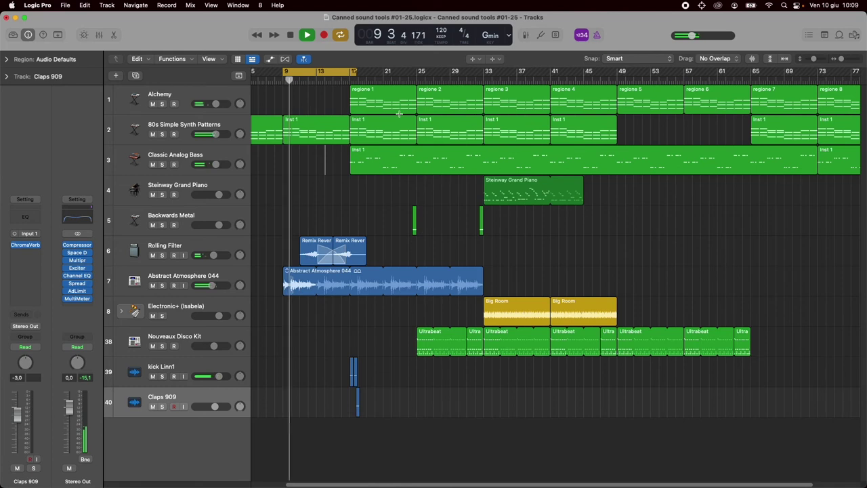
key("space")
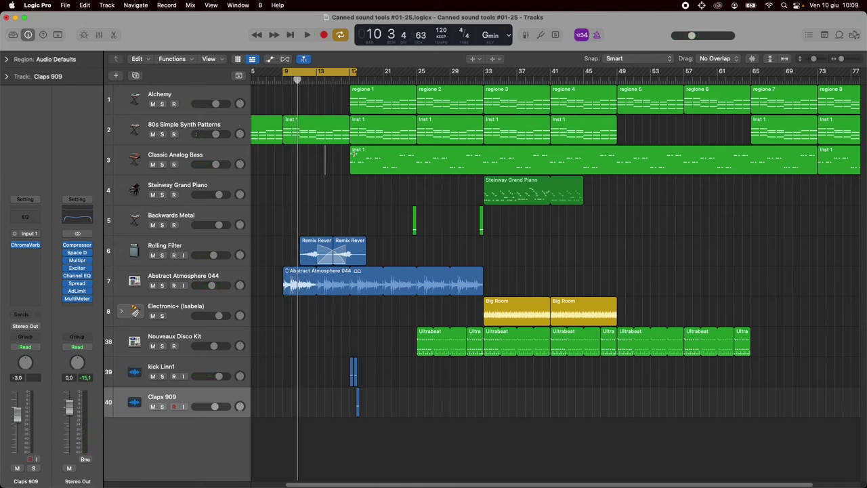
Play a marquee selection of bars 12 to 14 on Classic Analog Bass, and replace it with a marquee point at 14 3 1 1.
left_click(307, 155)
left_click_drag(307, 155, 327, 168)
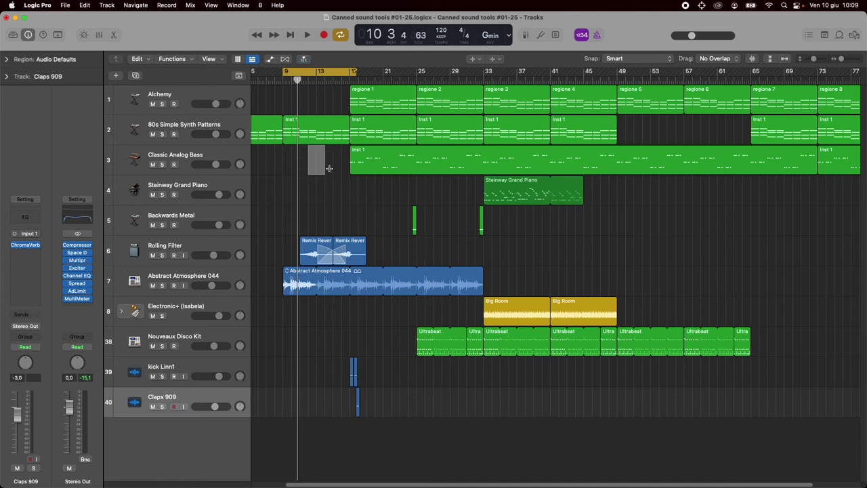
key("space")
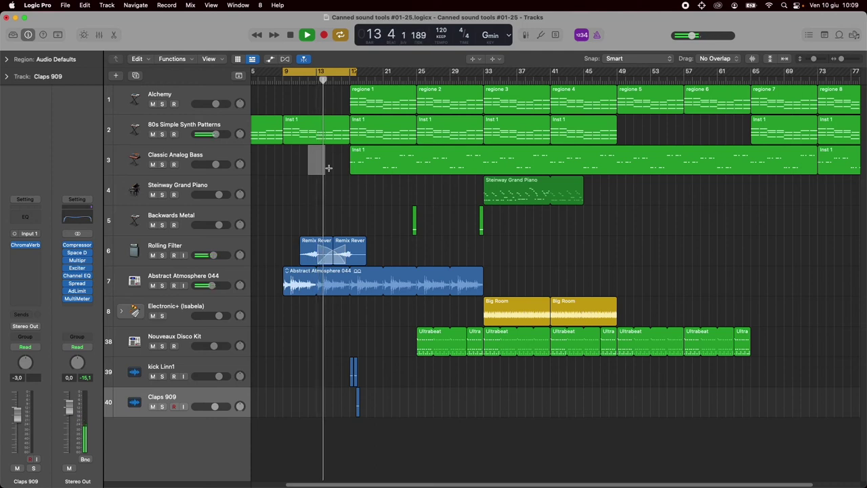
key("space")
left_click(329, 167)
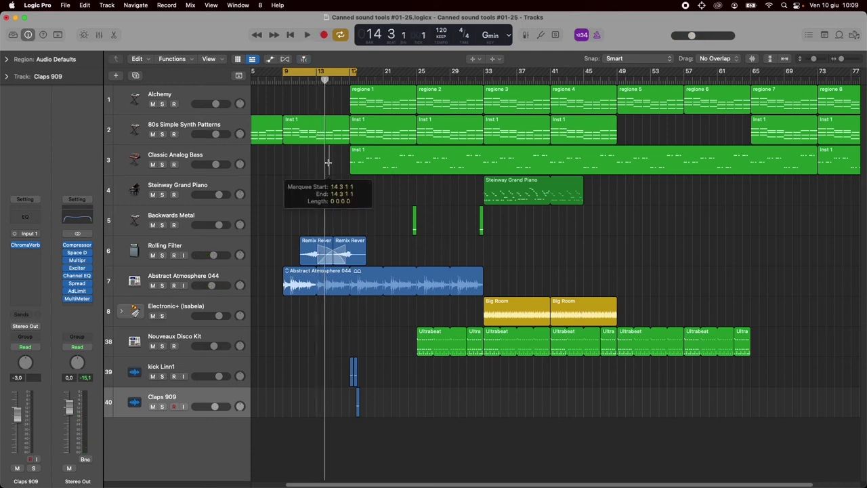
Turn off cycle mode and split the Inst 1 region on Classic Analog Bass at bar 19 with the Marquee Tool.
left_click(341, 74)
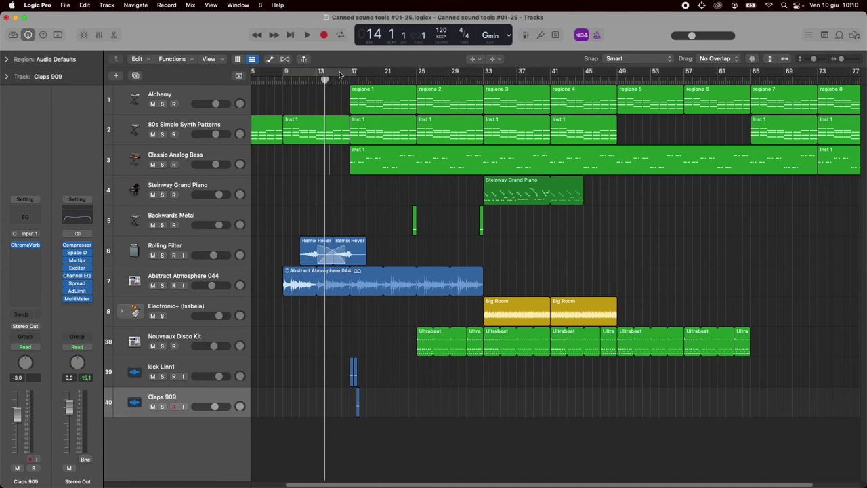
left_click(366, 165)
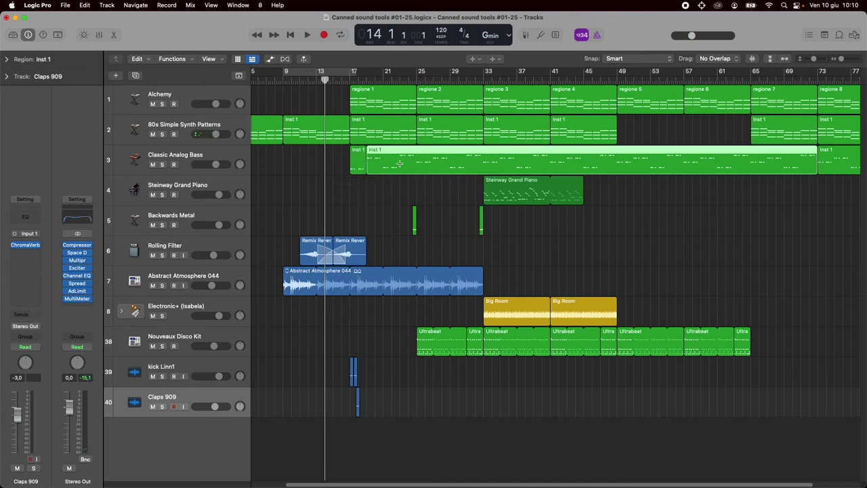
left_click(336, 133)
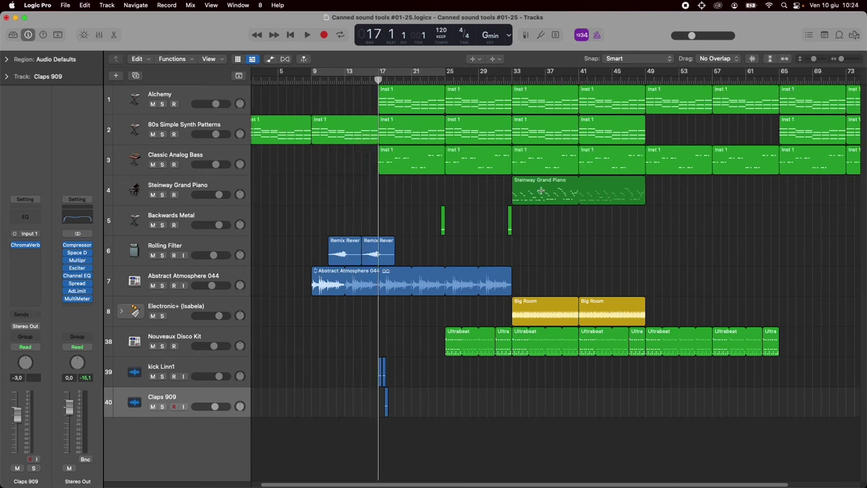
Marquee-select bars 35 to 37 of the Steinway Grand Piano region and switch to the Pointer Tool.
left_click_drag(529, 194, 546, 196)
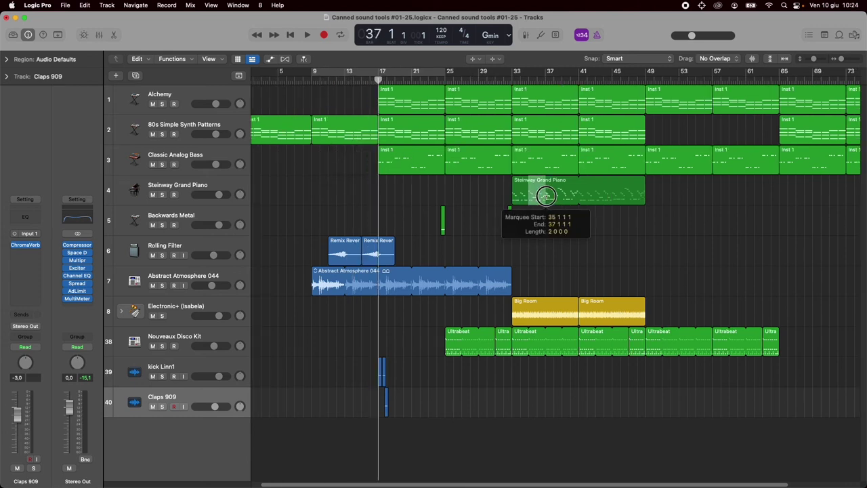
key("t")
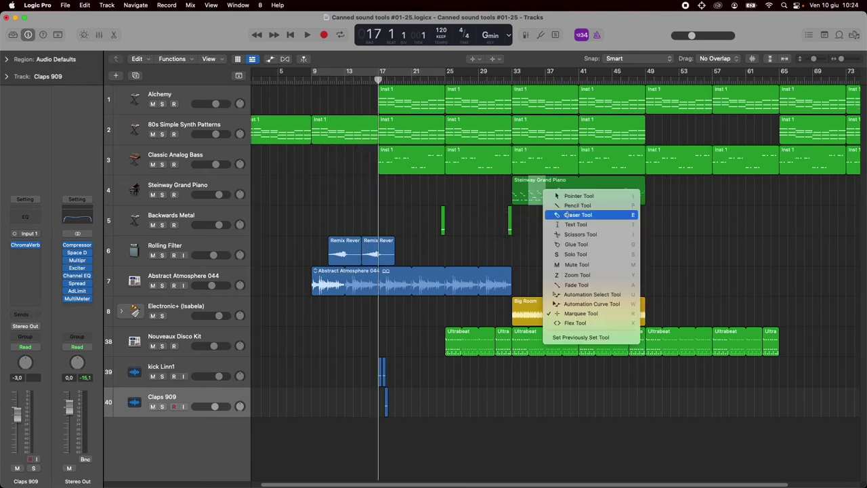
left_click(540, 197)
Try moving the marquee-selected piano excerpt to bar 28 and copying it to bar 29, undoing each attempt.
left_click_drag(540, 197, 486, 196)
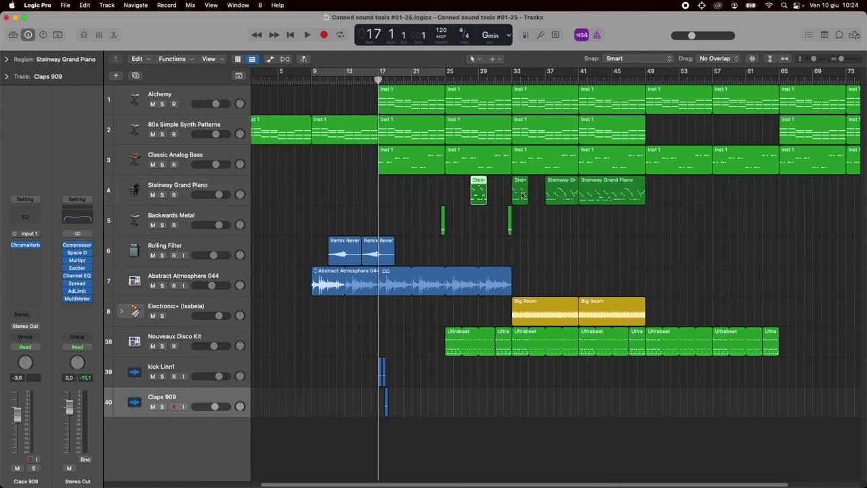
key("super+z")
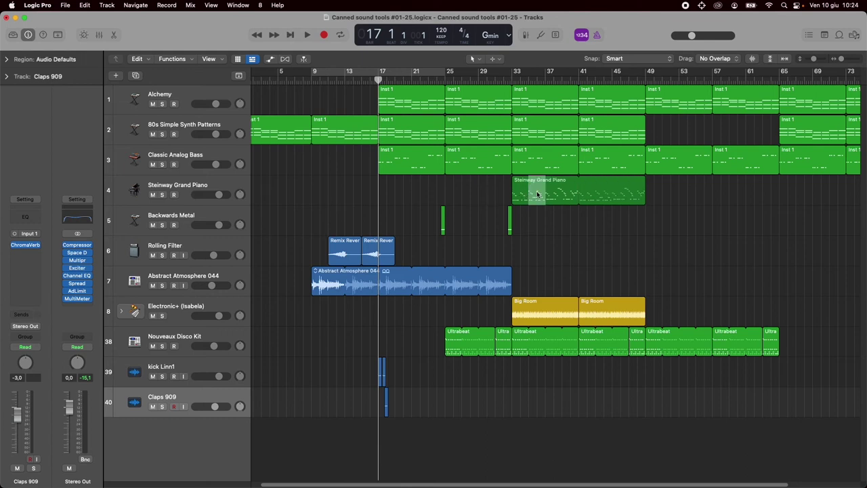
left_click_drag(537, 194, 490, 194)
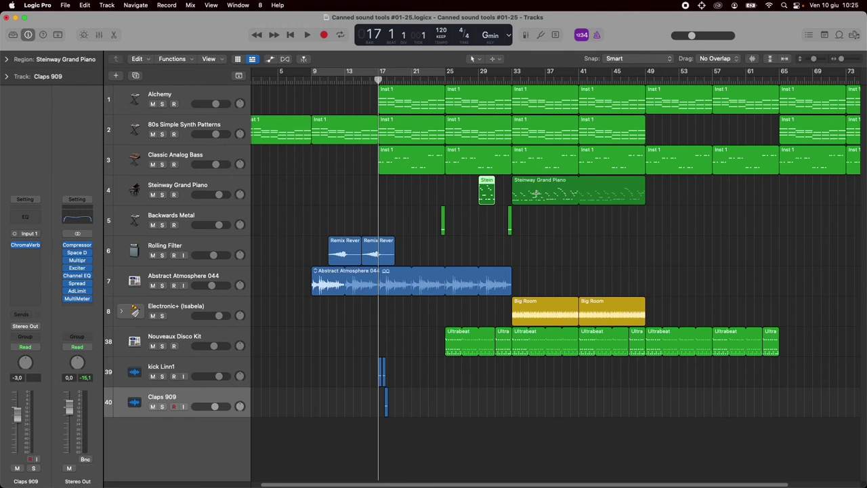
key("super+z")
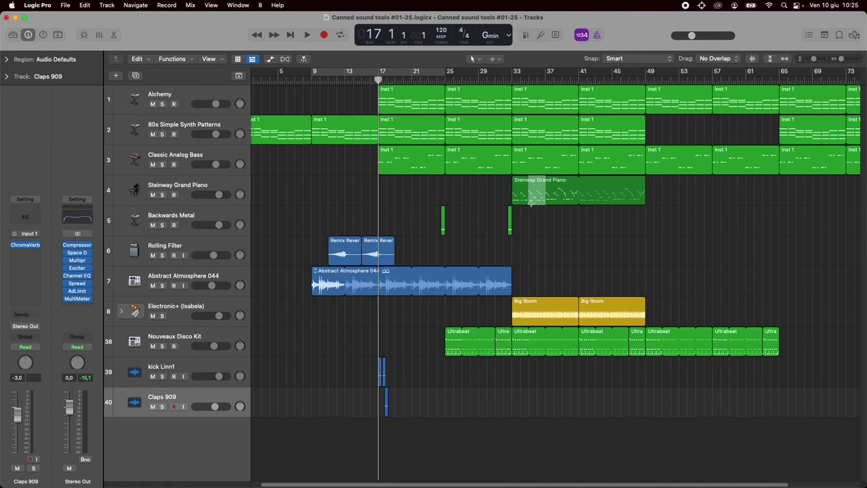
Copy the marquee-selected piano excerpt, paste it at bar 17 on the Steinway Grand Piano track, and delete the pasted region.
key("super+c")
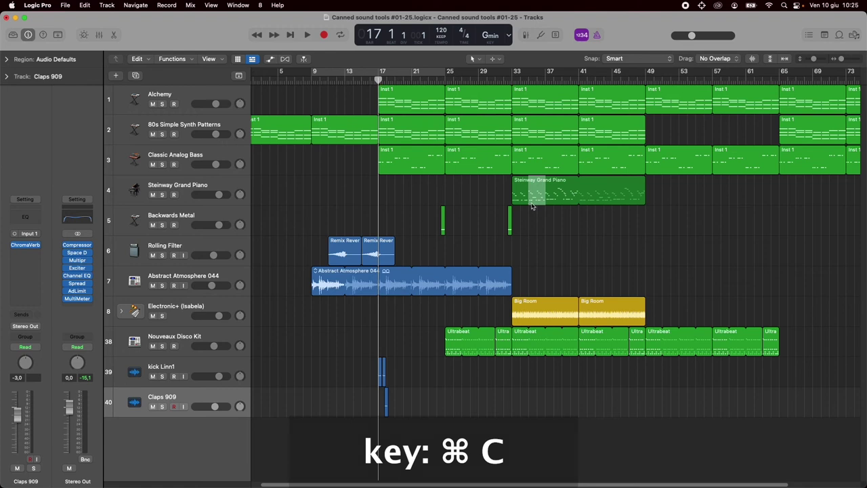
left_click(390, 202)
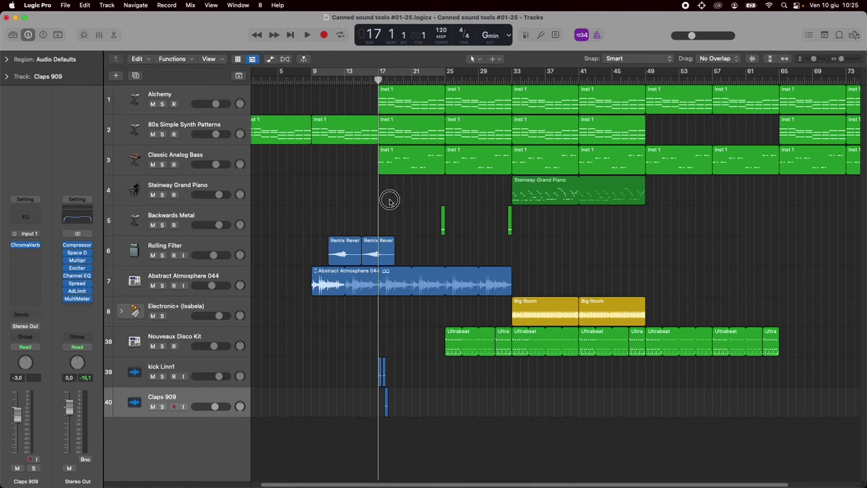
left_click(218, 184)
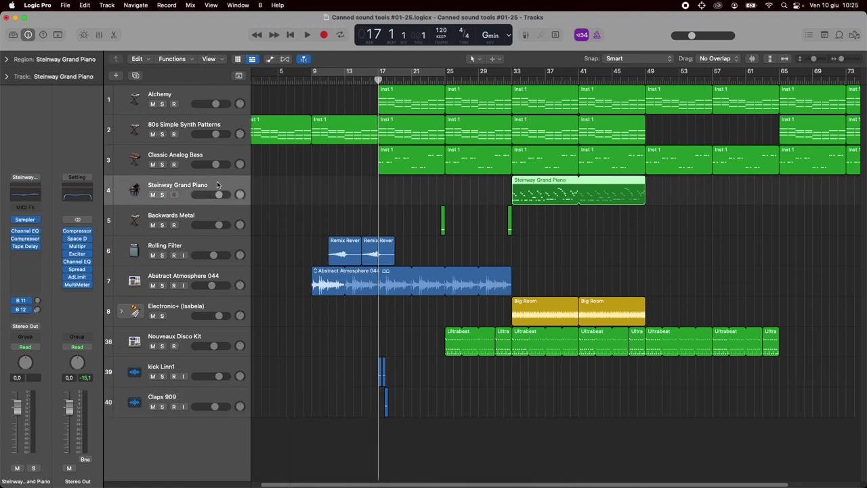
left_click(380, 191)
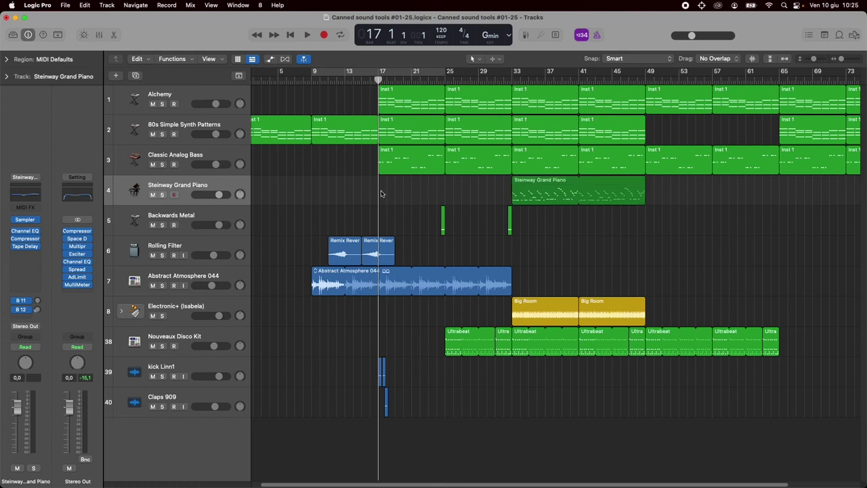
key("super+v")
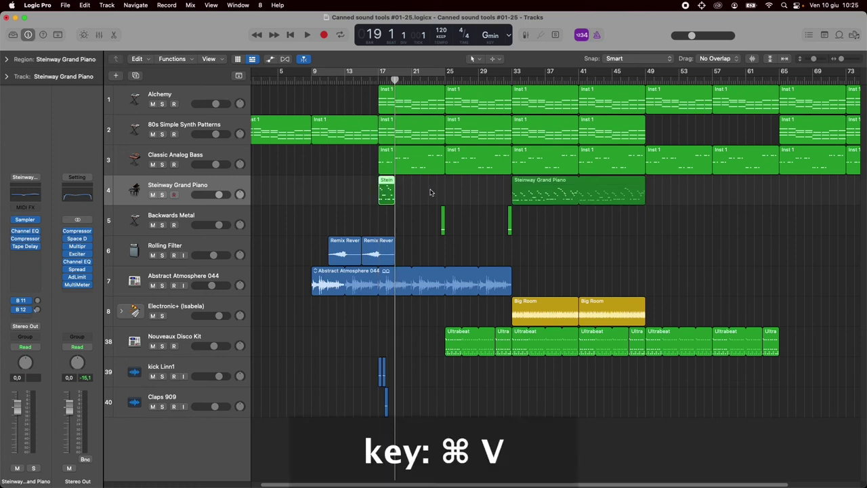
key("Delete")
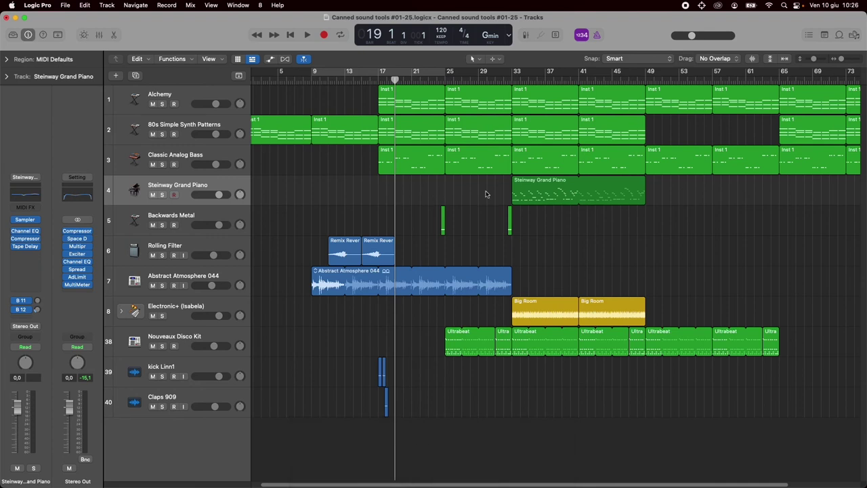
Delete bars 35 to 37 of the Steinway Grand Piano region using the Marquee Tool, and undo the deletion.
key("t")
key("Down")
key("Down")
key("Down")
key("Down")
key("Down")
key("Down")
key("Down")
key("Down")
key("Down")
key("Down")
key("Down")
key("Down")
key("Return")
left_click_drag(530, 194, 545, 200)
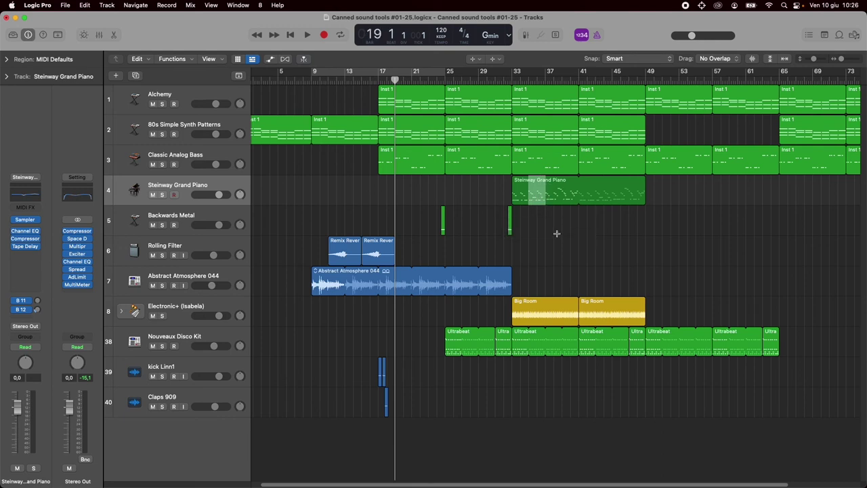
key("BackSpace")
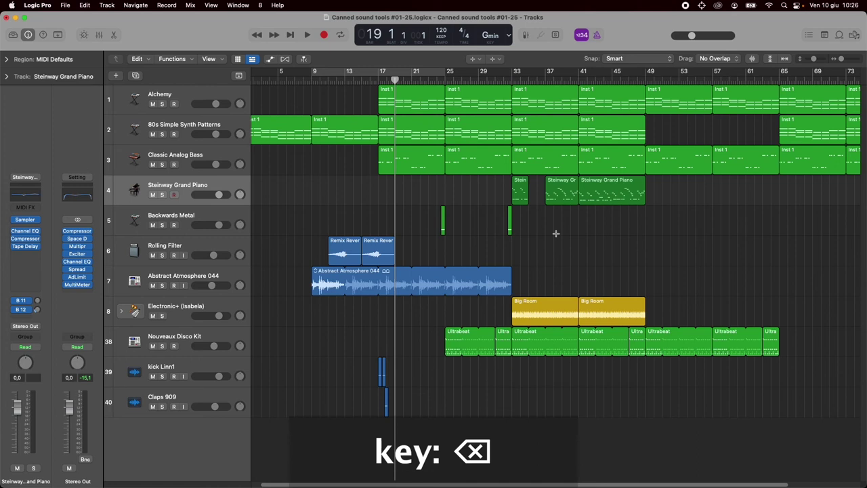
key("super+z")
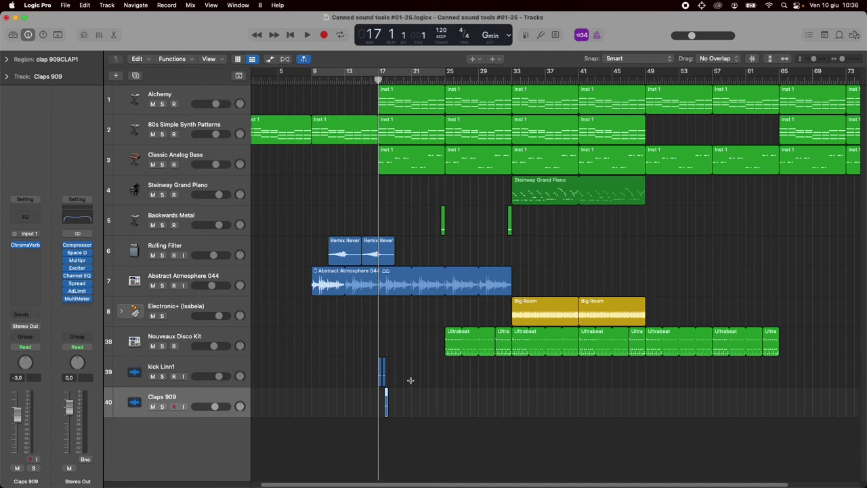
Zoom in on the kick Linn1 and Claps 909 regions around bar 17, and solo the Claps 909 track.
left_click_drag(325, 343, 508, 437)
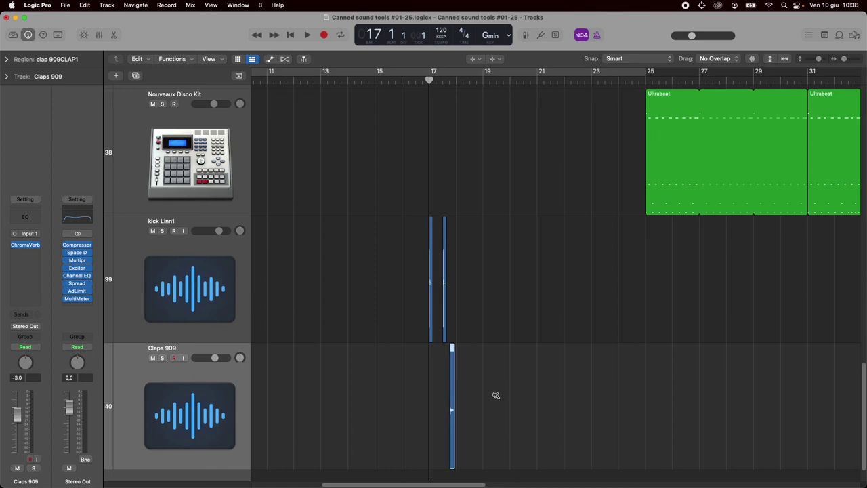
left_click_drag(847, 62, 849, 61)
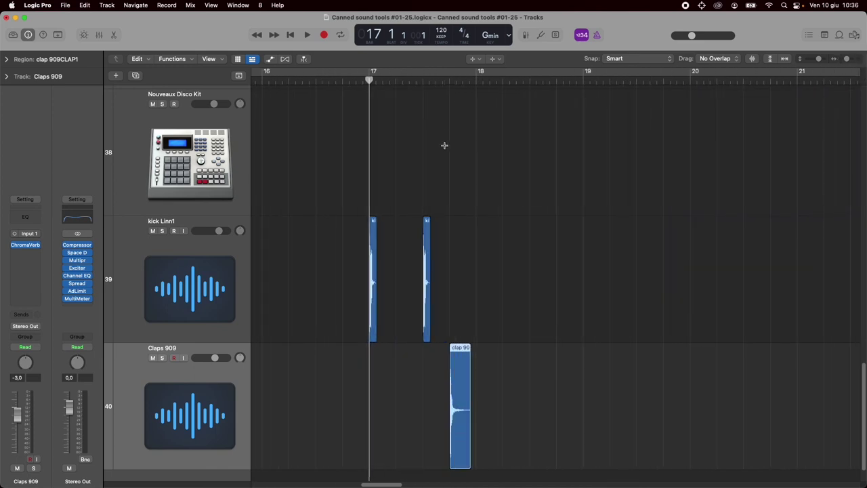
left_click(162, 359)
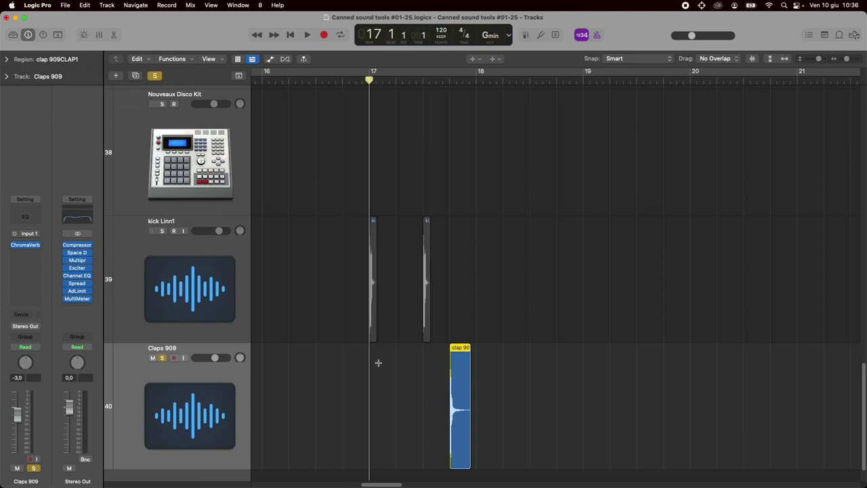
Assign the Pointer Tool and play the soloed clap region from just before its start, stopping after bar 18.
key("t")
left_click(448, 363)
left_click(444, 81)
key("space")
key("space")
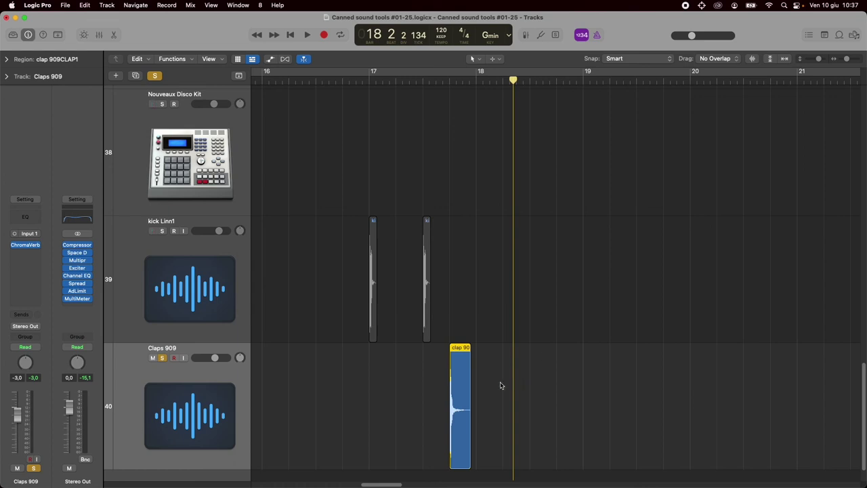
Repeat the clap region once directly after itself and delete the copy.
key("super+r")
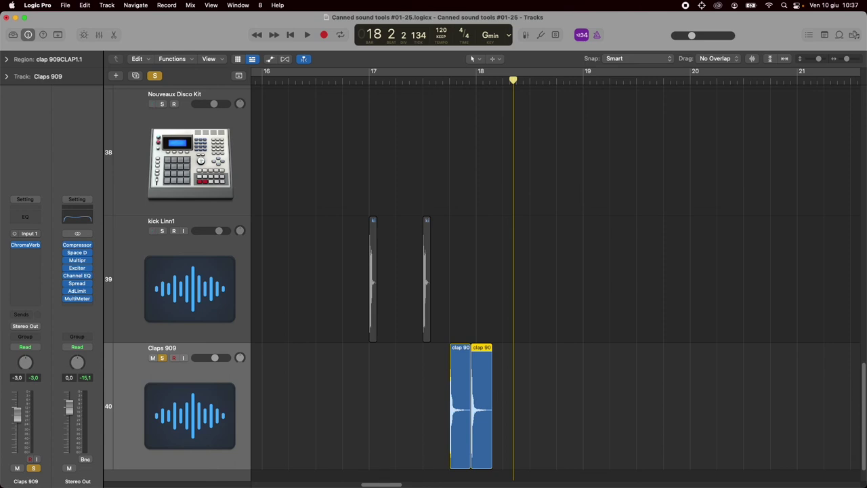
key("Delete")
Marquee-select bar 17 to bar 18 on the Claps 909 track with the Marquee Tool and repeat the selection three times.
key("t")
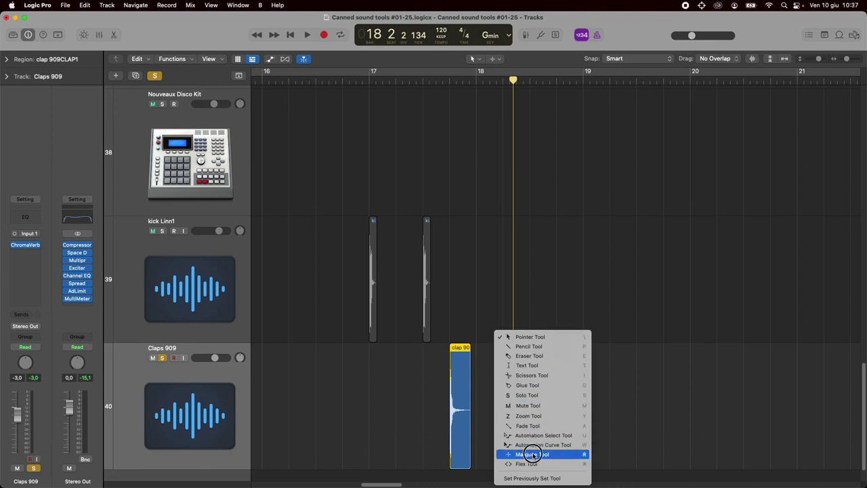
left_click(527, 456)
left_click_drag(475, 362, 372, 366)
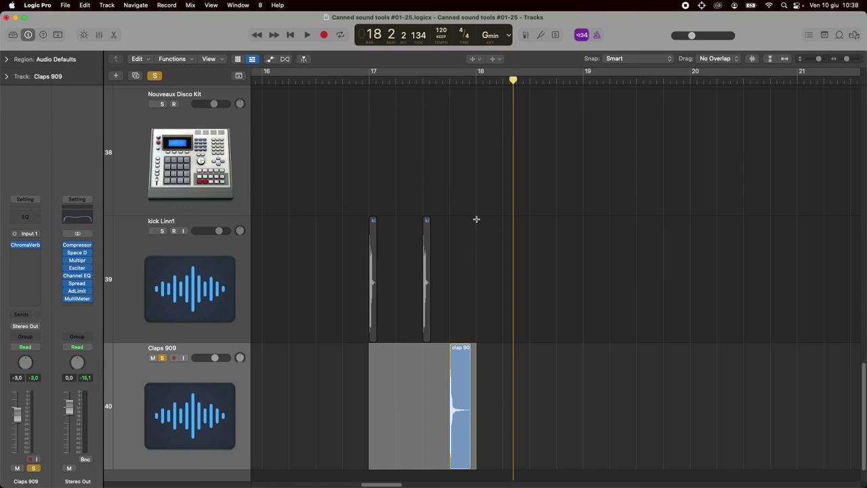
key("super+r")
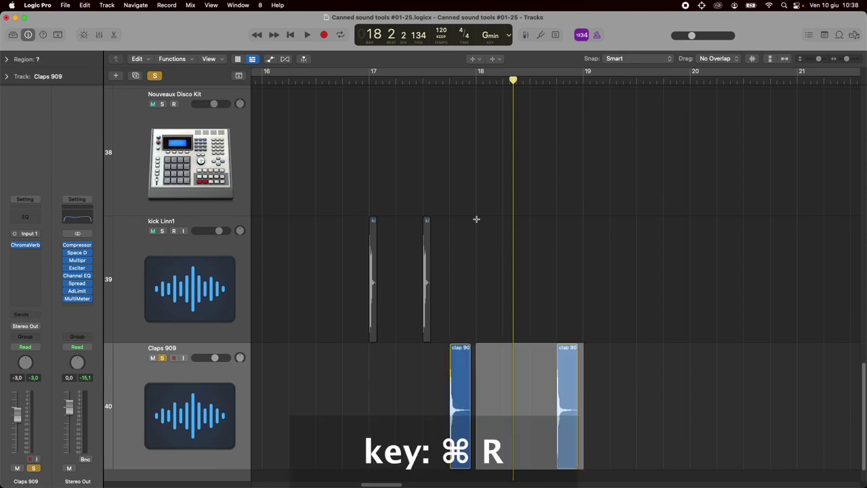
key("super+r")
key("super+r")
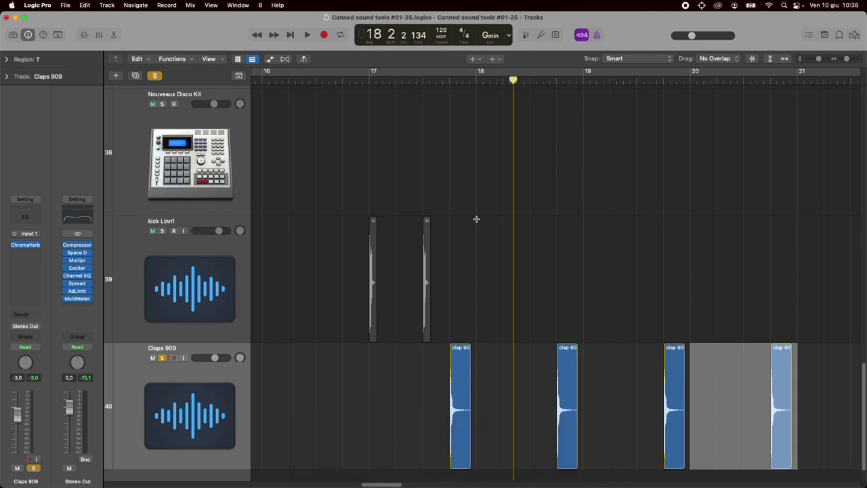
Undo the three repeats of the marquee selection on the Claps 909 track.
key("super+z")
key("super+z")
key("super+z")
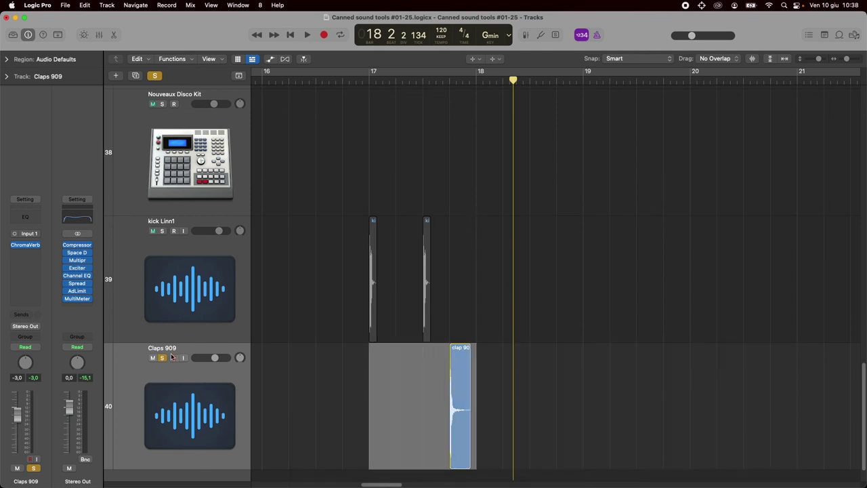
Unsolo Claps 909, solo kick Linn1 and play its kick regions from bar 17, stopping before bar 18.
left_click(162, 358)
left_click(163, 231)
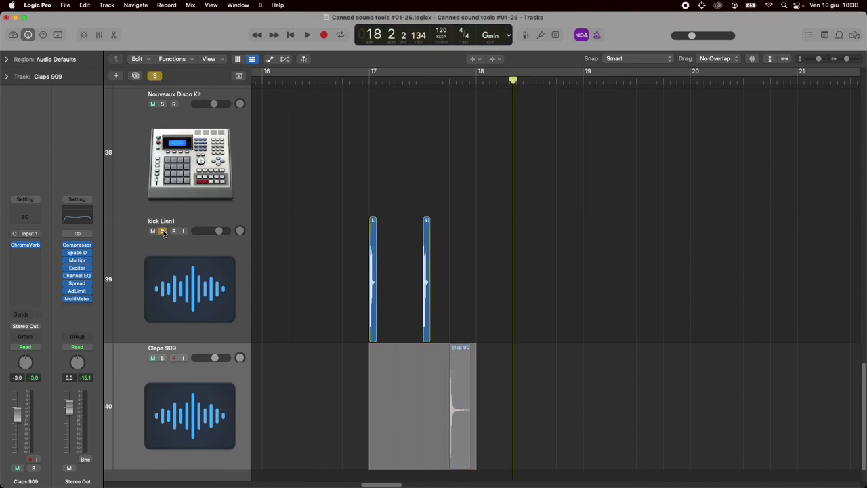
left_click(367, 80)
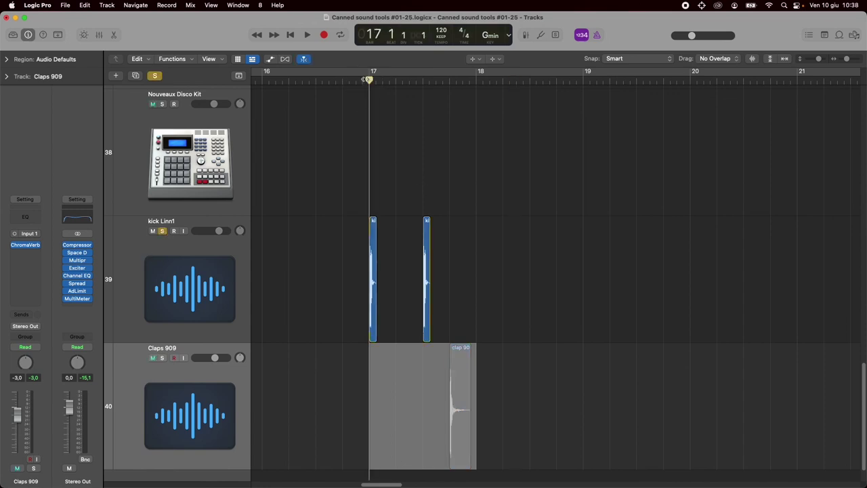
key("space")
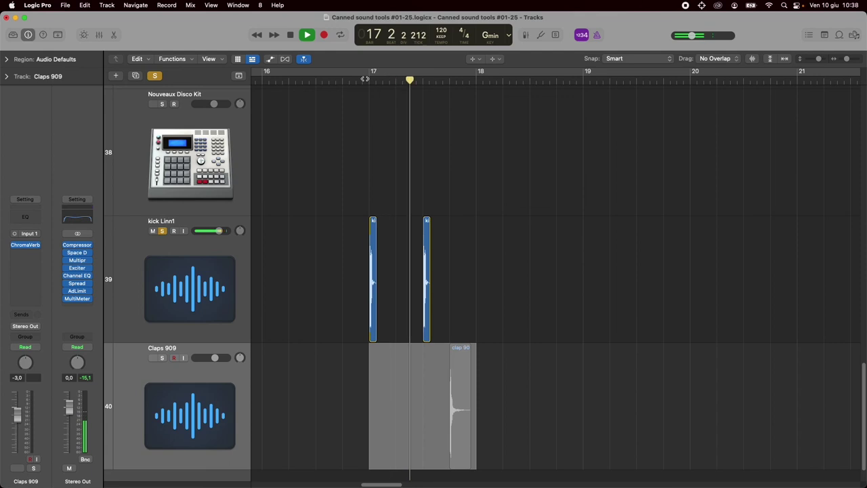
key("space")
Try looping the second kick region out to about bar 18 beat 4 with the Pointer Tool, and undo the loop.
key("t")
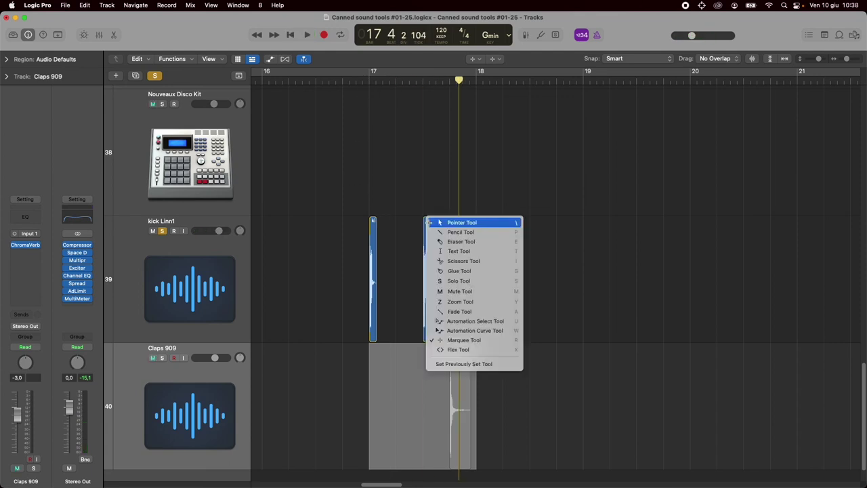
left_click(473, 223)
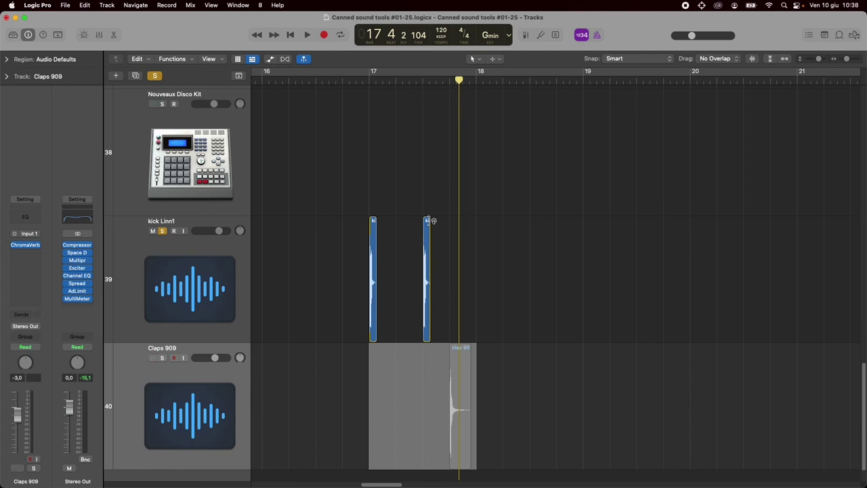
left_click_drag(432, 221, 558, 223)
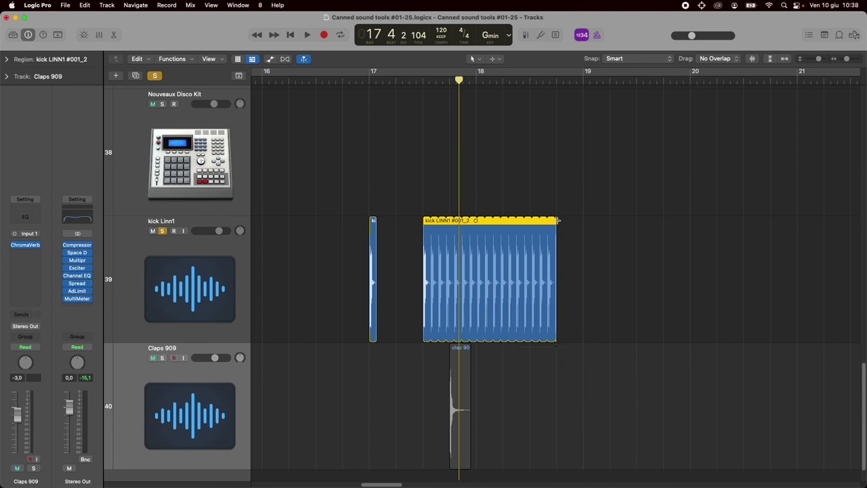
key("super+z")
Marquee-select bar 17 to bar 18 on the kick Linn1 track and join it into one region, creating a new audio file.
key("t")
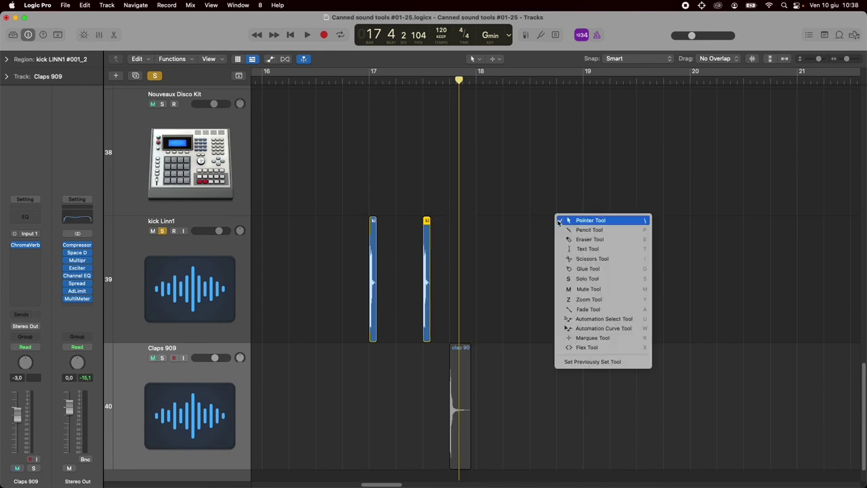
left_click(596, 338)
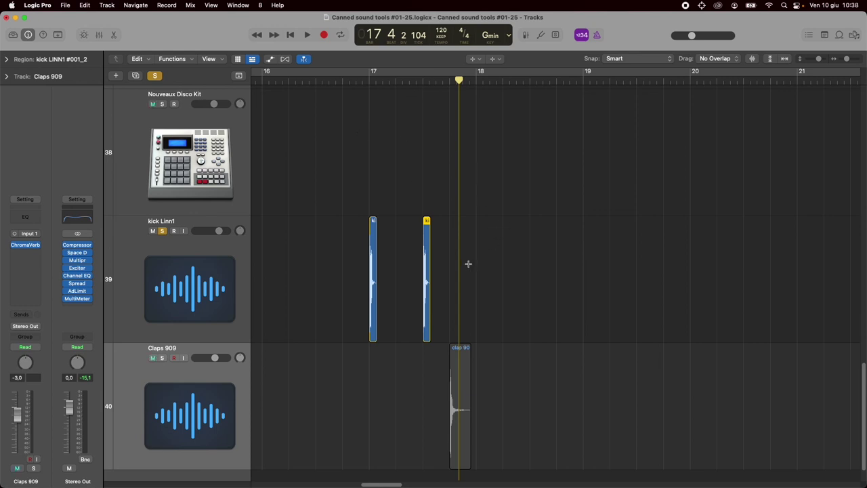
left_click_drag(477, 265, 369, 265)
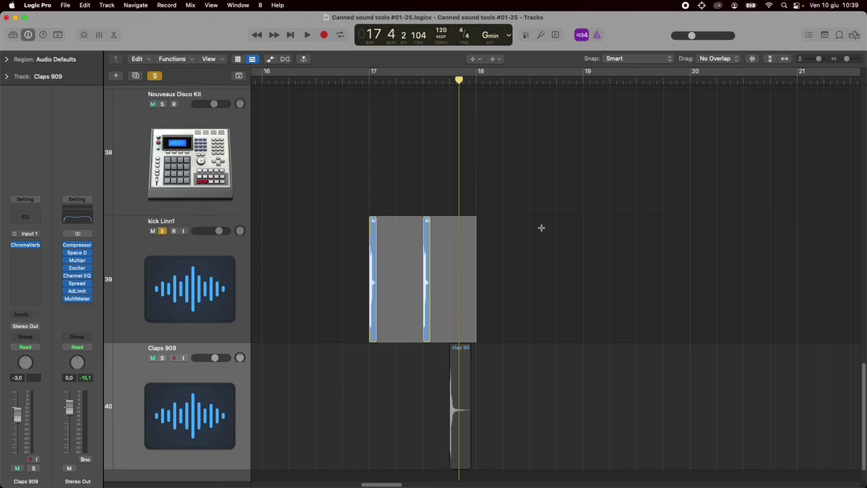
left_click(212, 244)
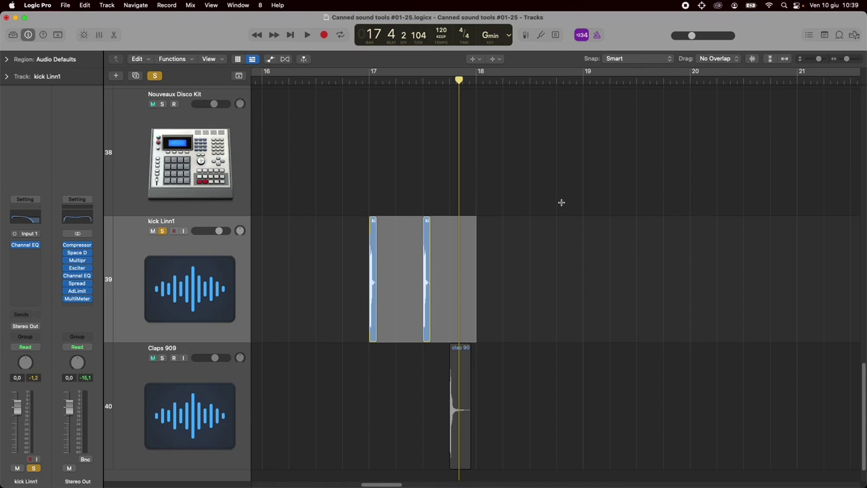
right_click(426, 243)
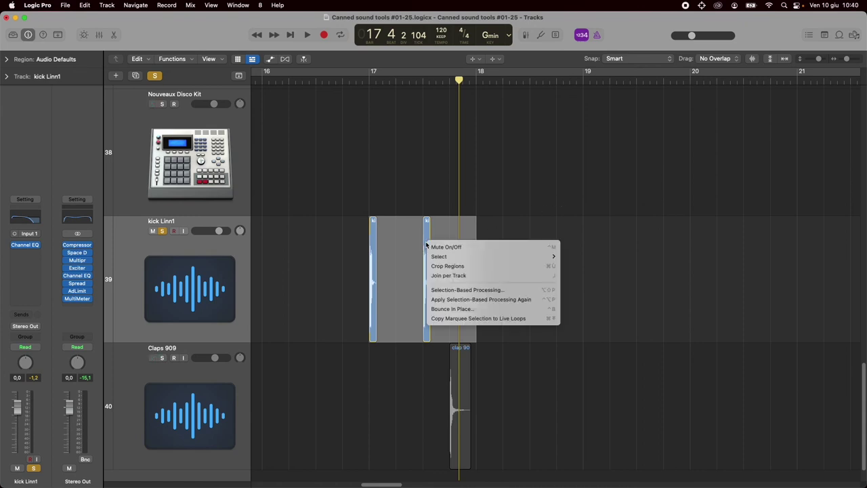
left_click(469, 279)
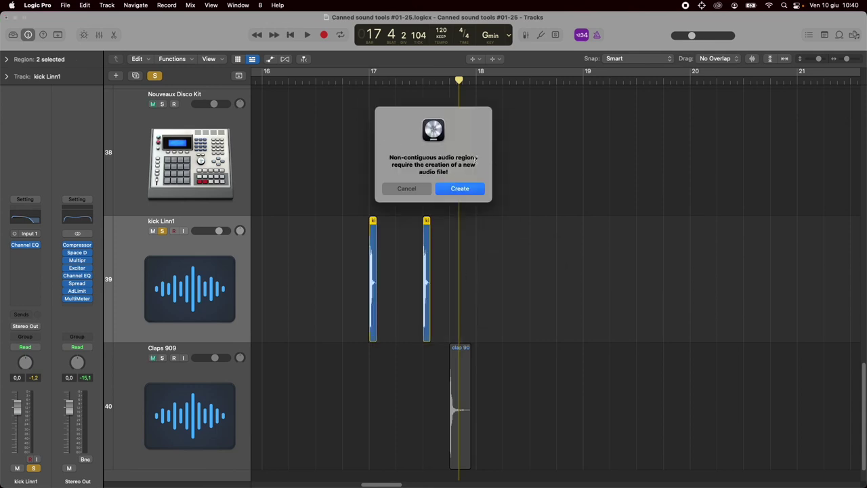
left_click(465, 194)
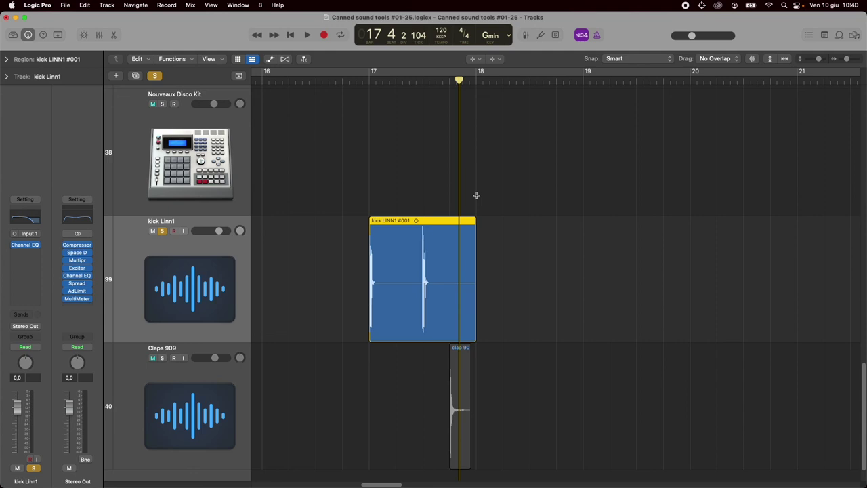
Assign the Pointer Tool and loop the joined kick region out to bar 21.
key("t")
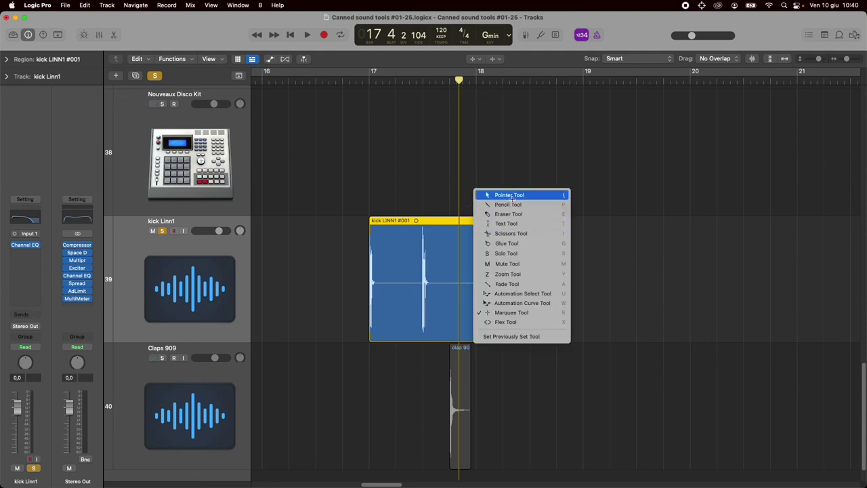
left_click(510, 196)
left_click_drag(477, 222, 797, 218)
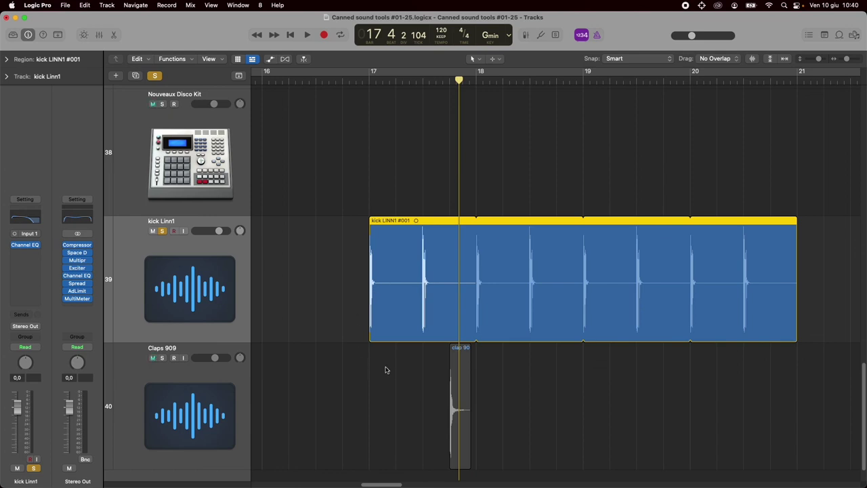
Solo Claps 909 as well, marquee-select bar 17 to bar 18 on it with the Marquee Tool and repeat the selection three times.
left_click(162, 358)
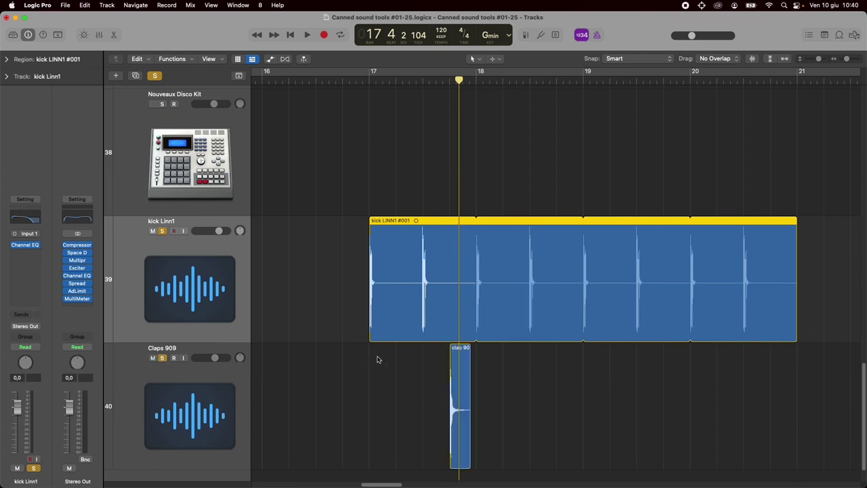
key("t")
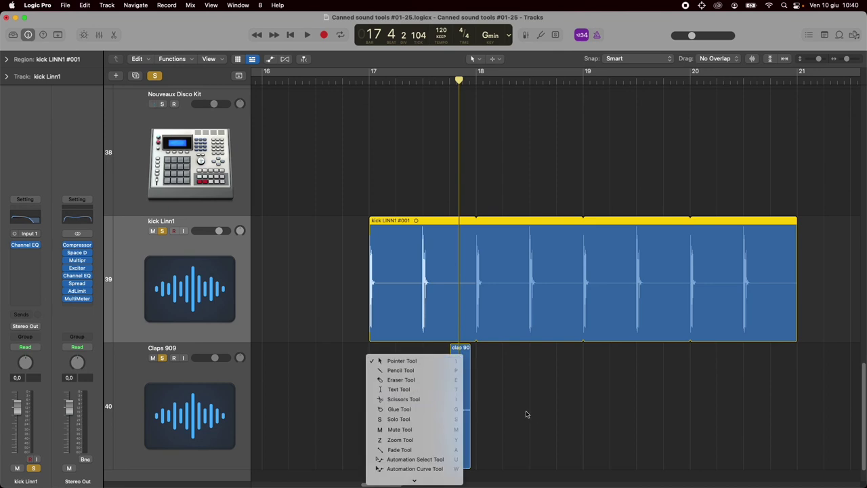
left_click(420, 455)
left_click_drag(370, 383, 478, 385)
key("super+r")
key("super+r")
key("super+r")
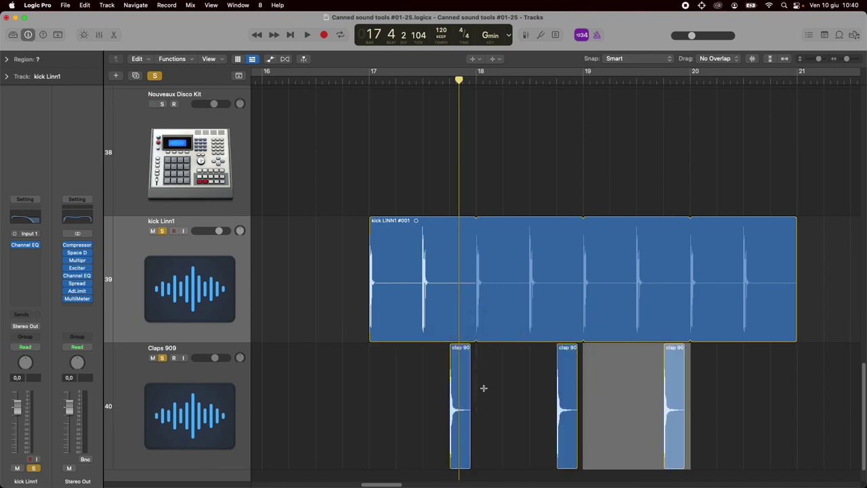
Play the soloed kick and clap tracks together from bar 17, stopping after bar 19.
left_click_drag(369, 253, 369, 253)
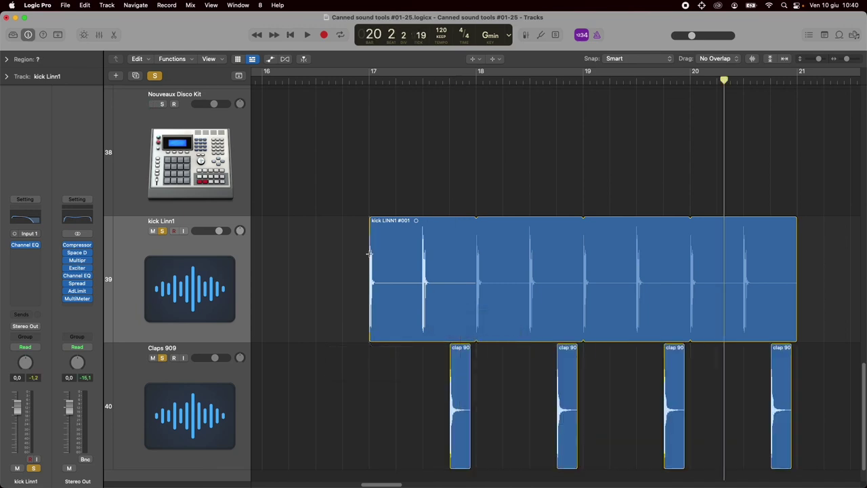
key("space")
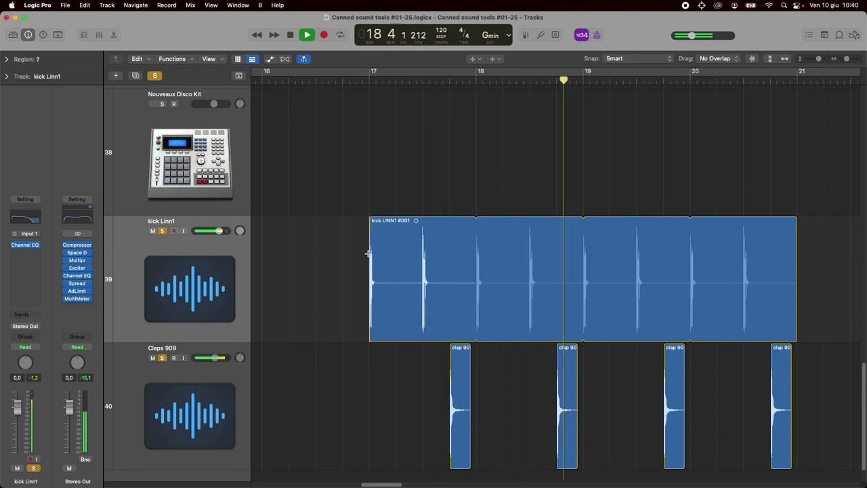
key("space")
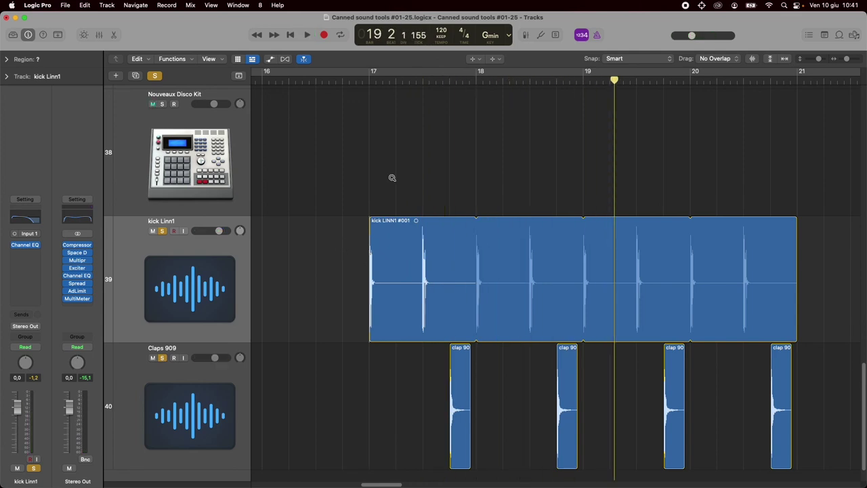
Unsolo the kick Linn1 and Claps 909 tracks, and assign the Pointer Tool in the Tracks area.
left_click(392, 178, "ctrl+alt")
left_click(163, 376)
left_click(163, 406)
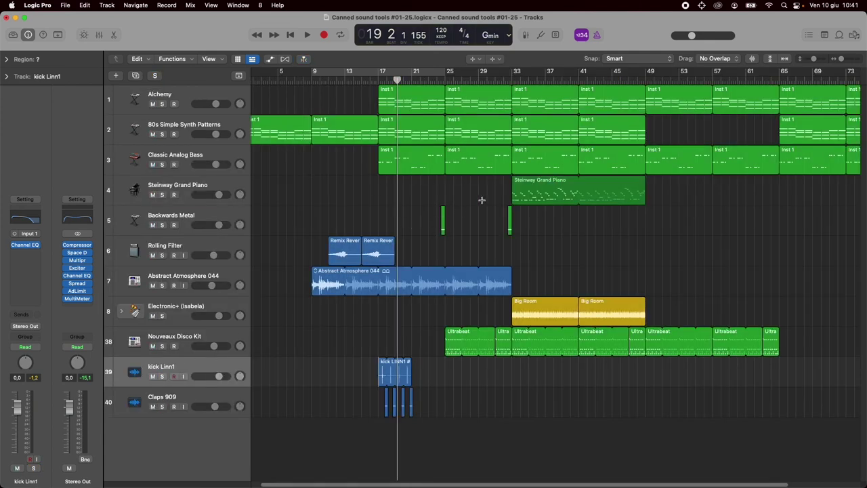
key("t")
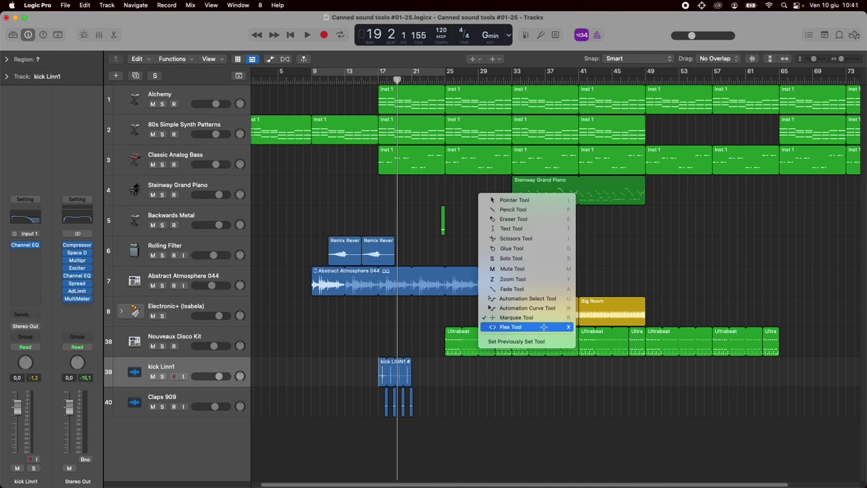
key("Escape")
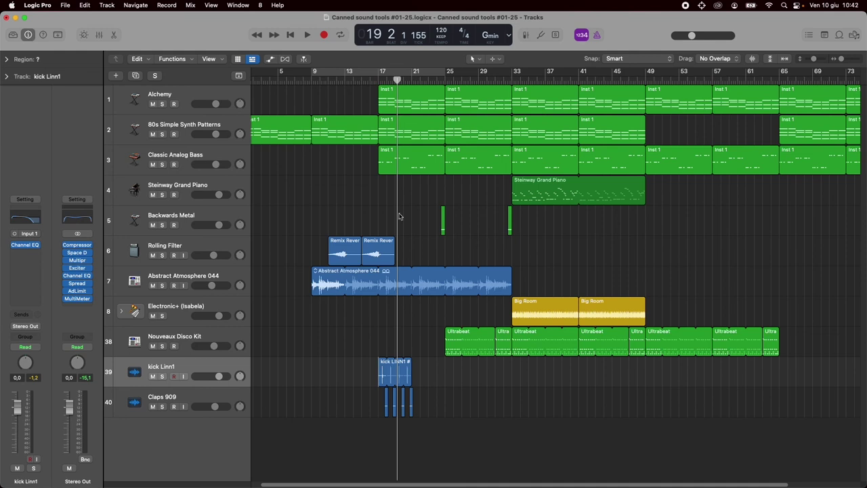
Open the Piano Roll for the Classic Analog Bass track and examine the mouse tools it offers.
left_click(242, 155)
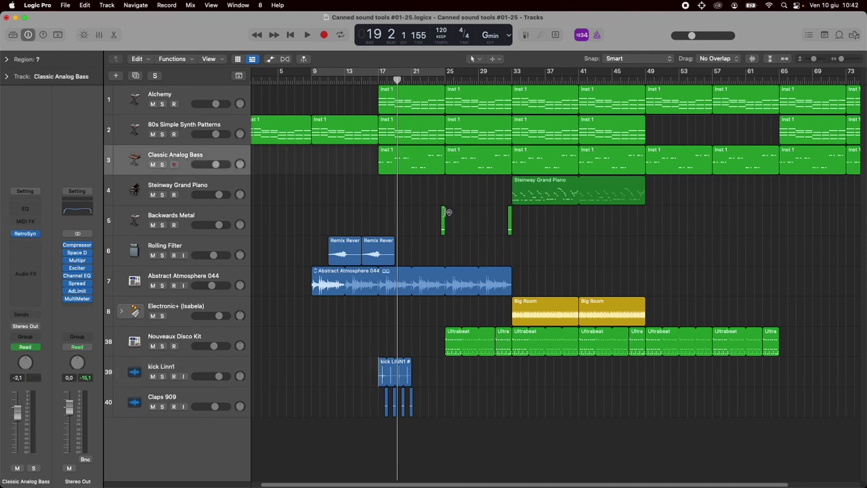
key("p")
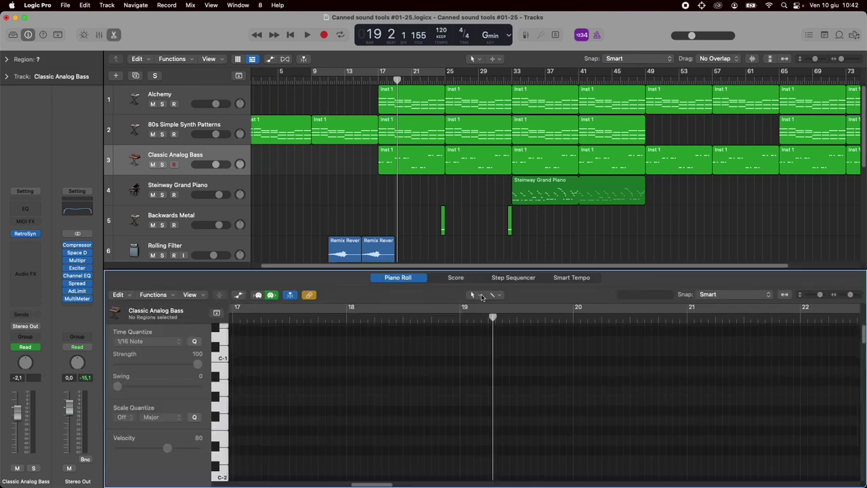
left_click(482, 297)
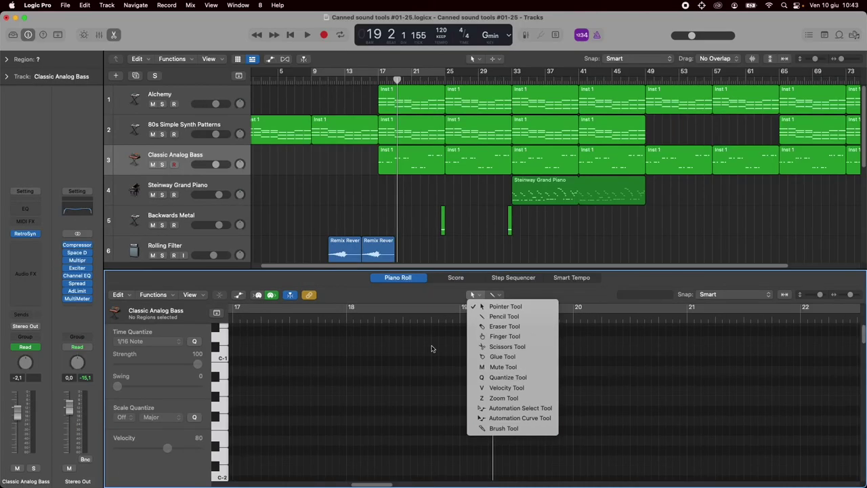
left_click(352, 235)
Select the Rolling Filter track and examine the mouse tools available in its Audio Track Editor.
left_click(225, 245)
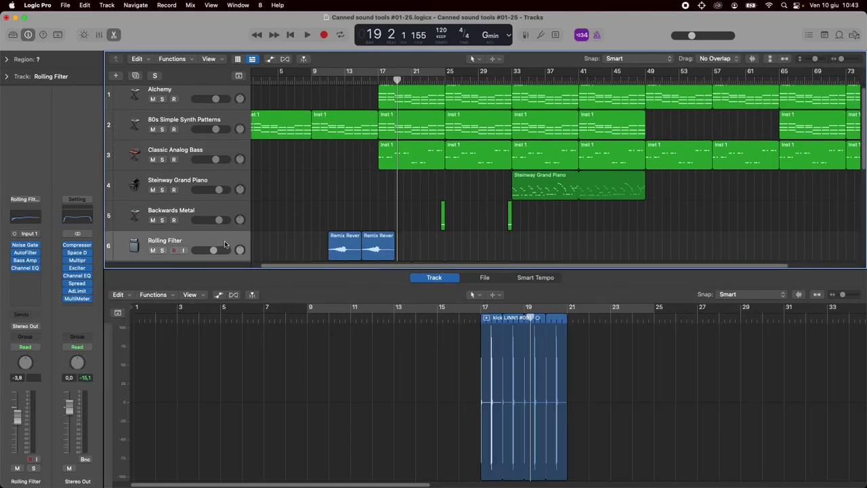
left_click(482, 296)
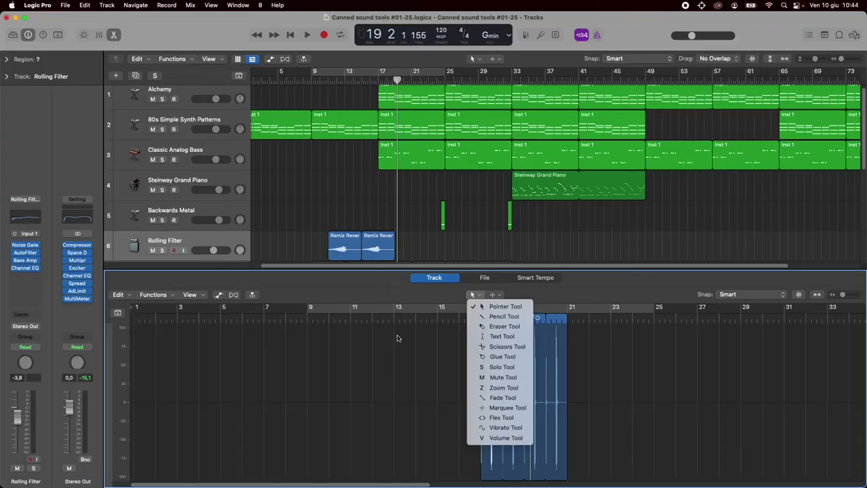
left_click(415, 299)
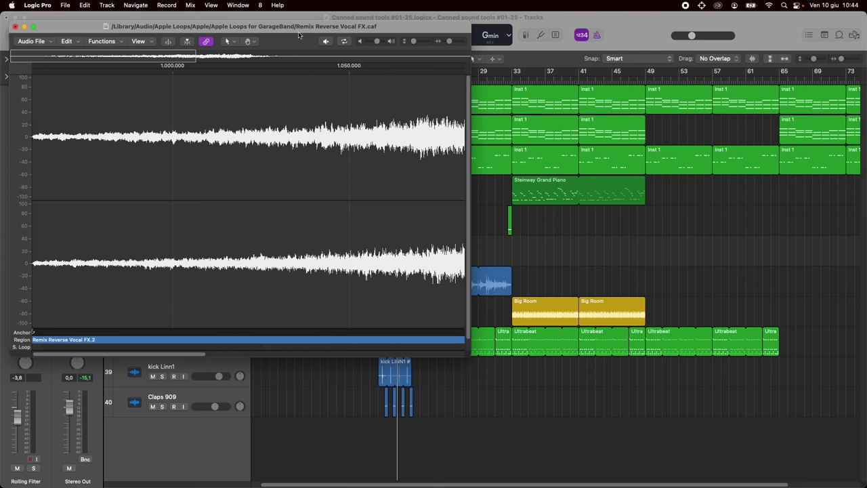
Examine the mouse tools of the Remix Reverse Vocal FX audio file editor window, and close the window.
left_click_drag(293, 27, 491, 70)
left_click(426, 80)
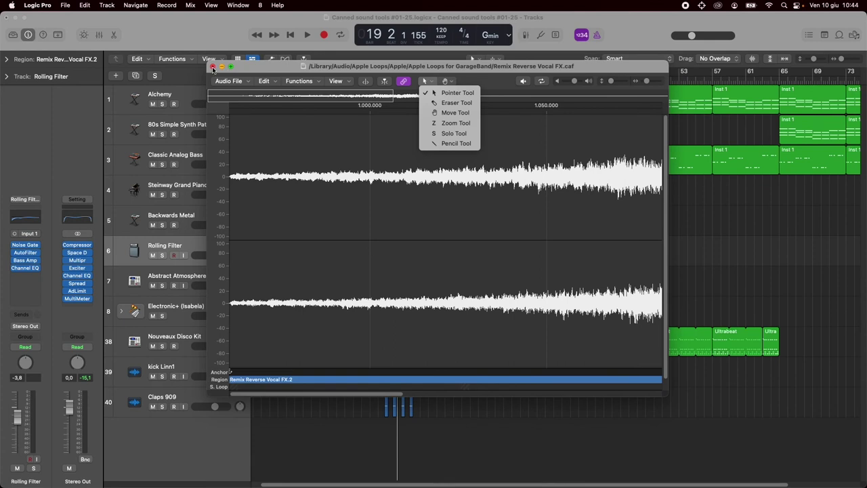
left_click(213, 67)
Open the 80s Simple Synth Patterns region at bar 17 in the Score Editor window and examine its mouse tools.
left_click(207, 154)
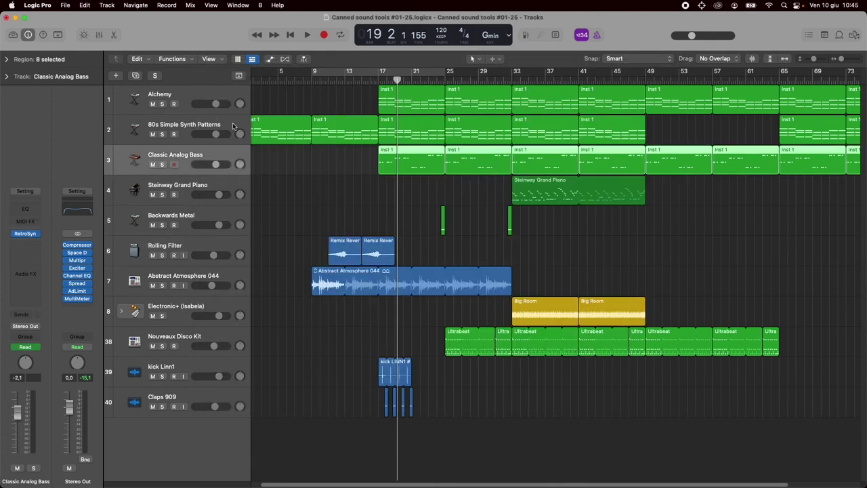
left_click(232, 123)
left_click(407, 119)
key("n")
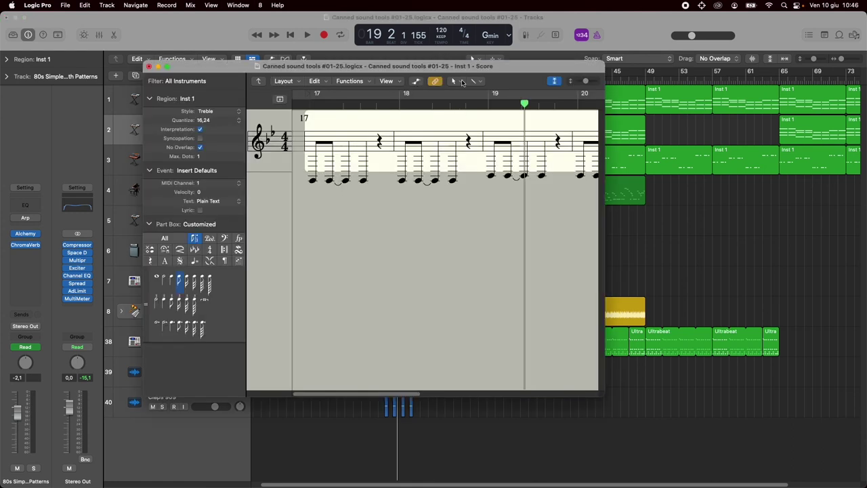
left_click(462, 82)
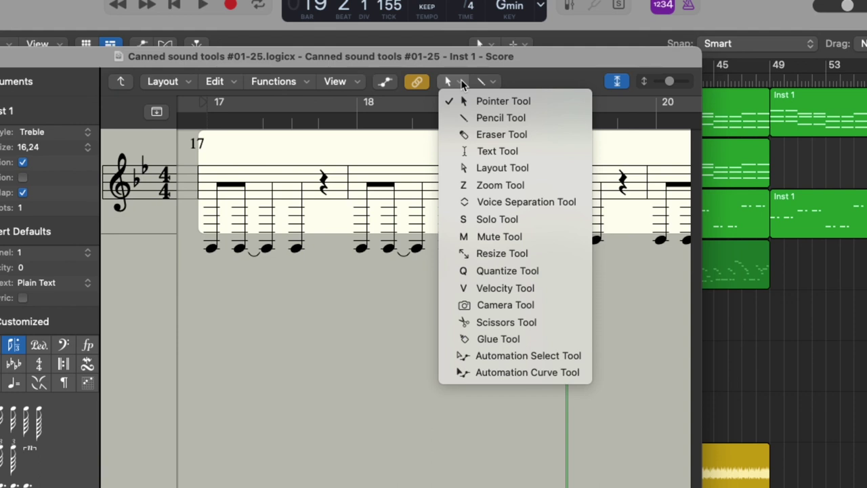
Close the Score Editor window and examine the mouse tools offered in the Step Editor window, closing that window as well.
left_click(462, 83)
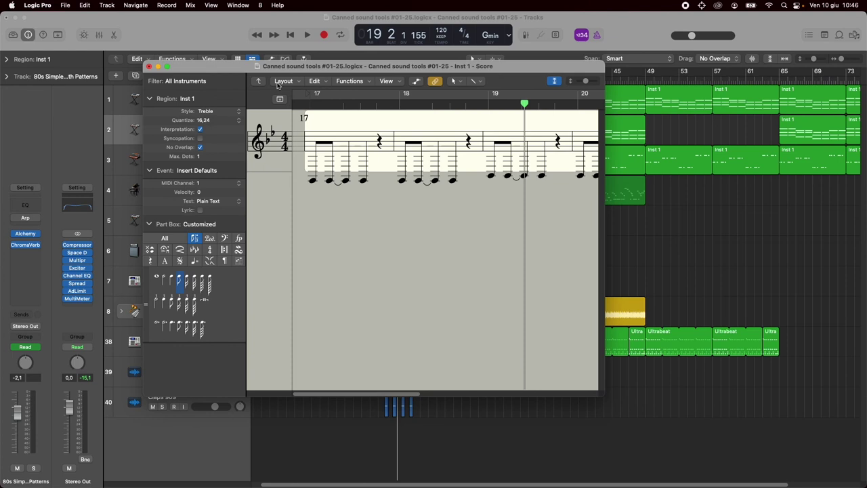
key("super+w")
left_click(238, 5)
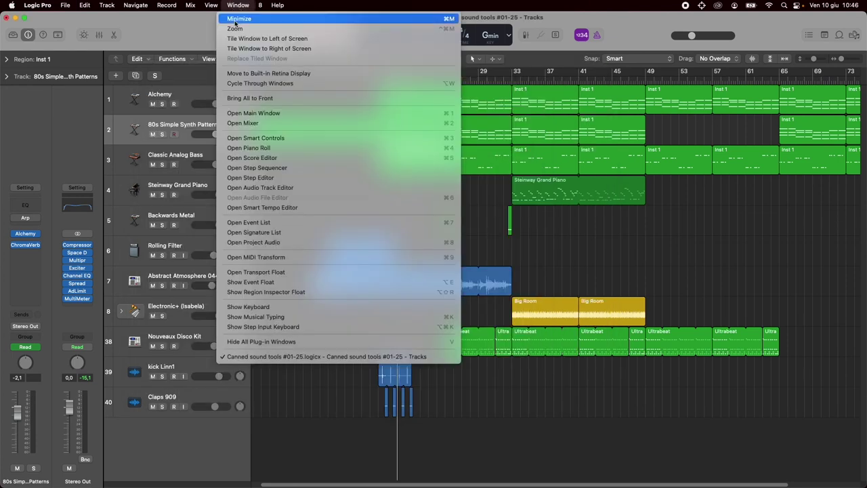
left_click(259, 181)
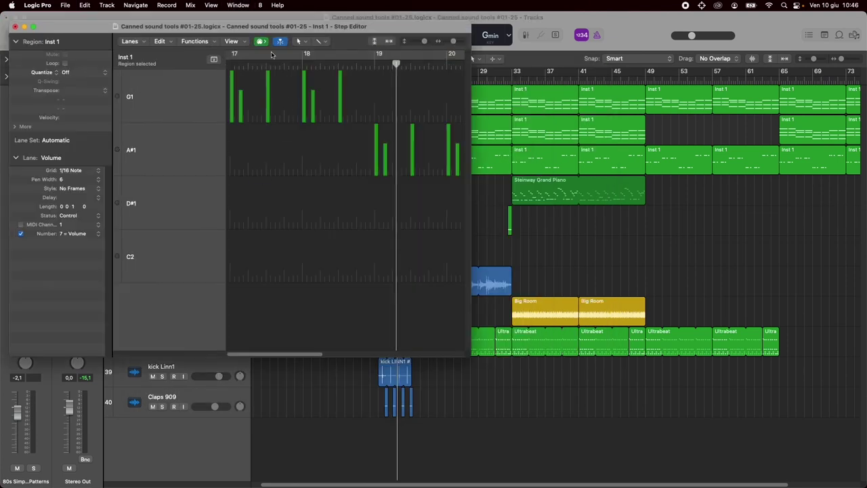
left_click_drag(247, 26, 352, 62)
left_click(397, 73)
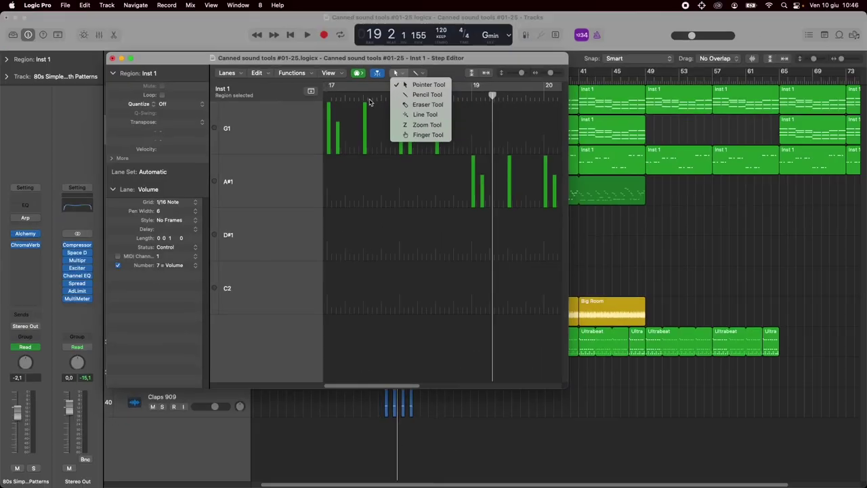
key("super+w")
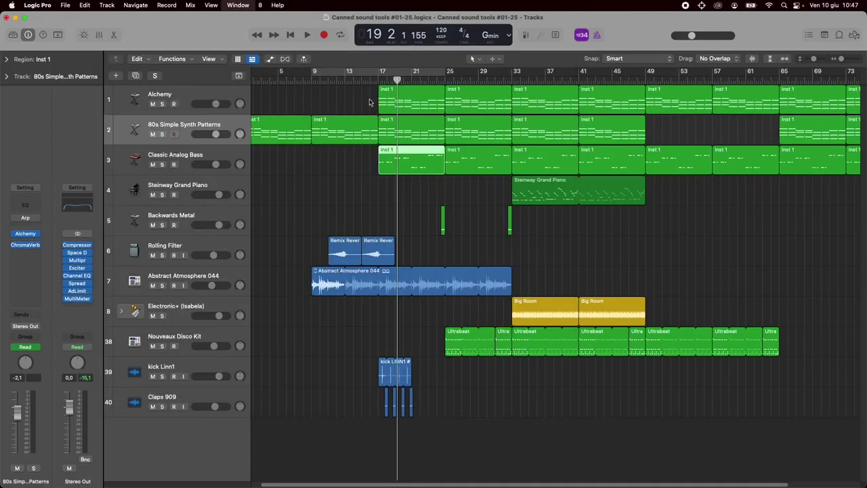
Open the Environment window, examine the mouse tools it offers, and close the window.
key("super+8")
left_click_drag(336, 27, 451, 59)
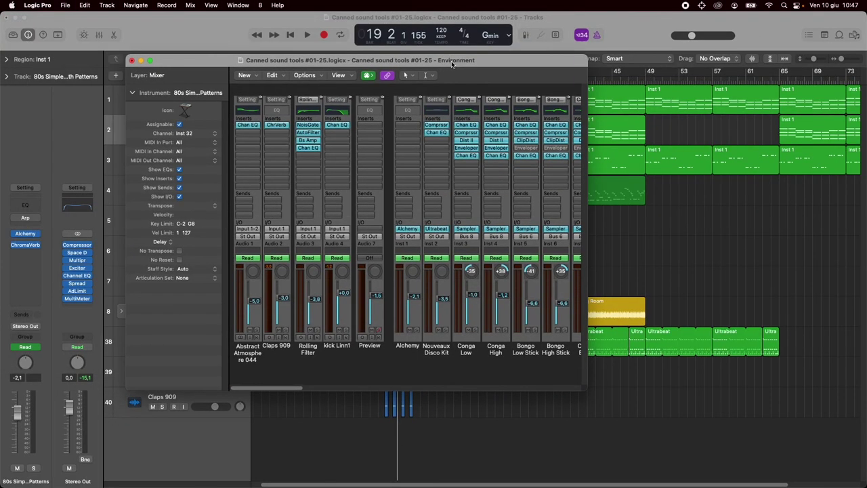
left_click(410, 74)
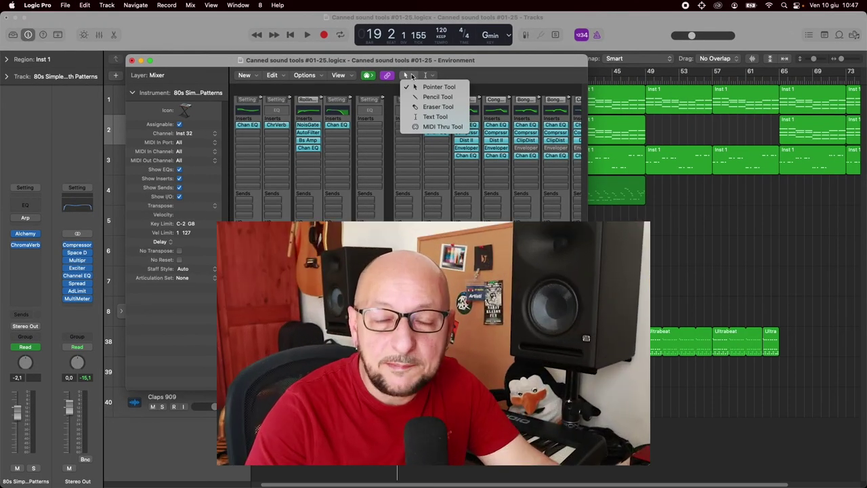
key("super+w")
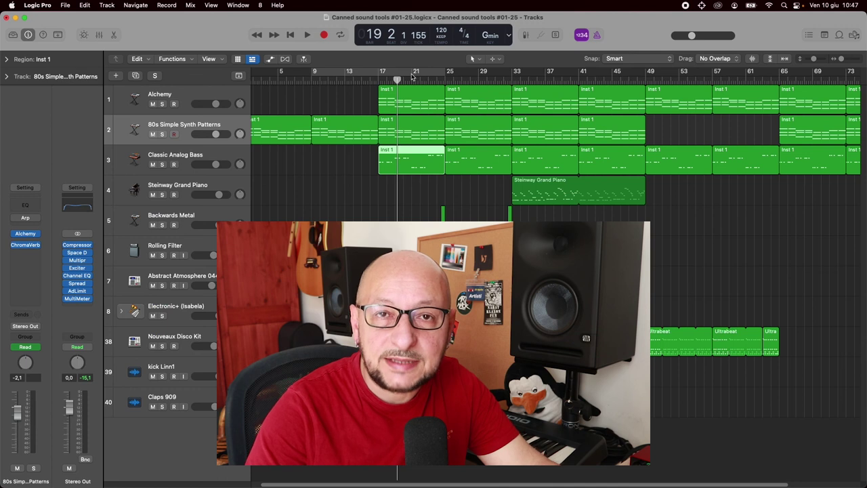